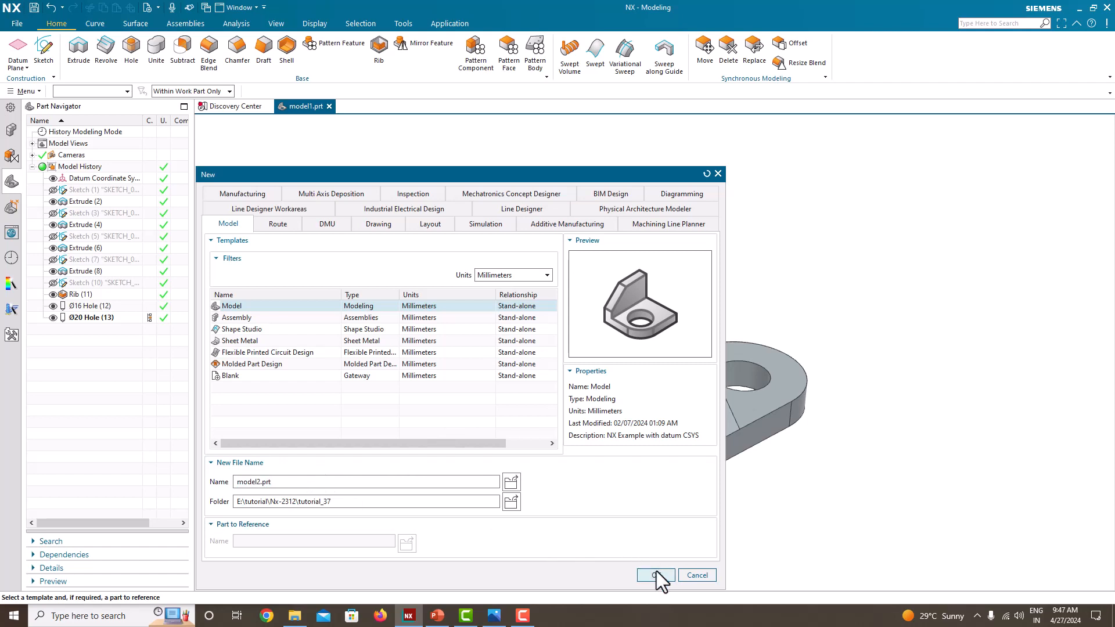
Step: Create the millimetre Model part model2.prt and arrange the reference image Untitled.png side by side with the modelling window
click(657, 575)
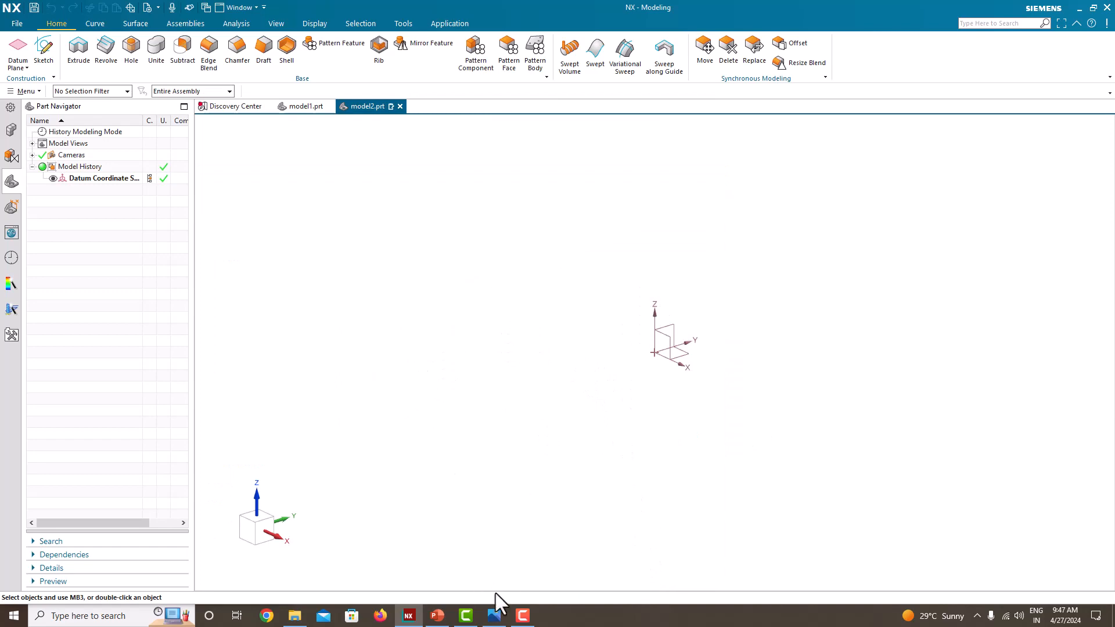
click(494, 614)
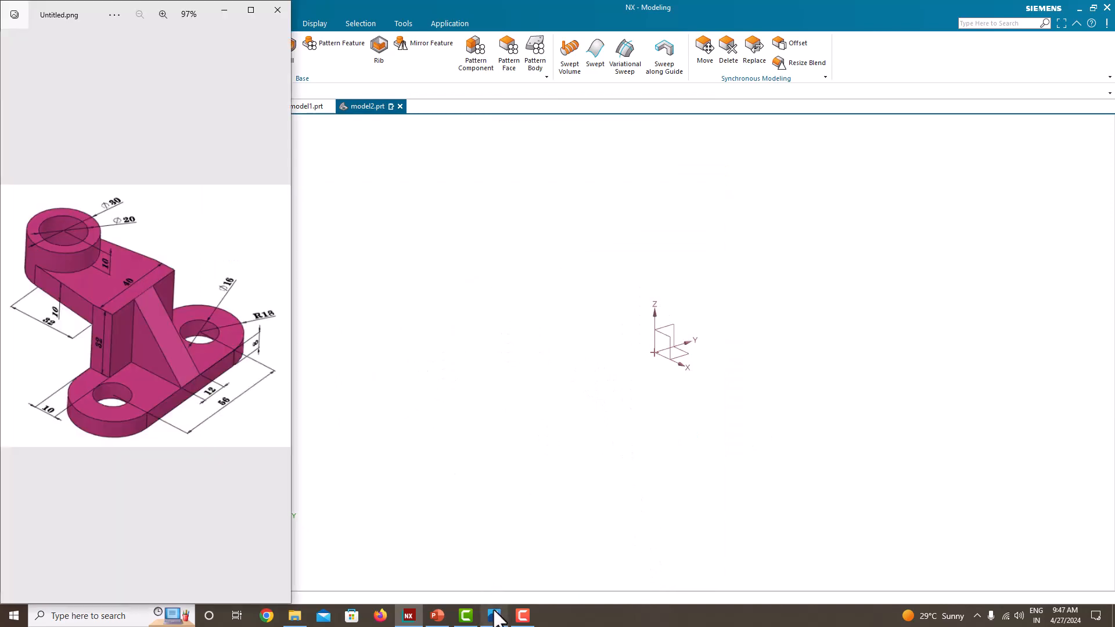
click(382, 357)
key(super+Right)
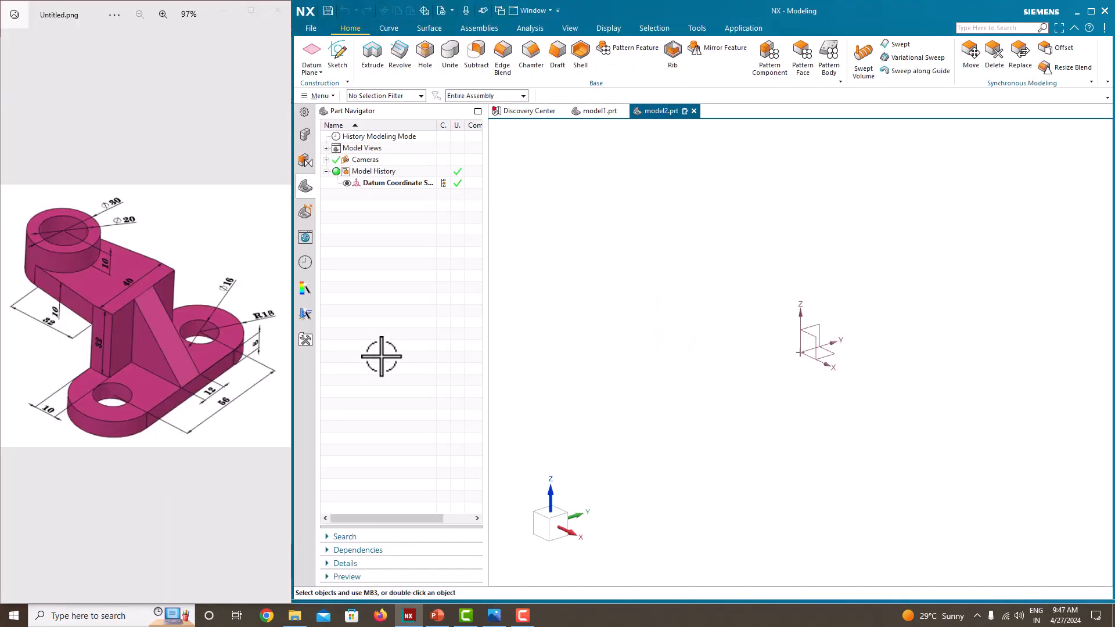
click(584, 284)
Step: Start a new sketch on the Top principal plane
click(336, 64)
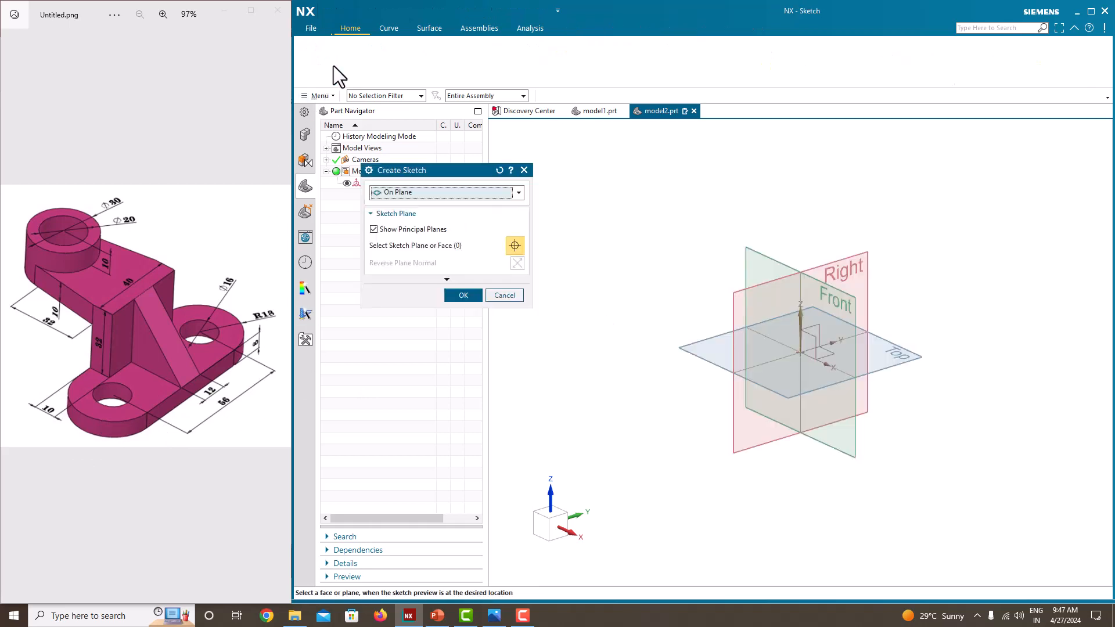
click(911, 355)
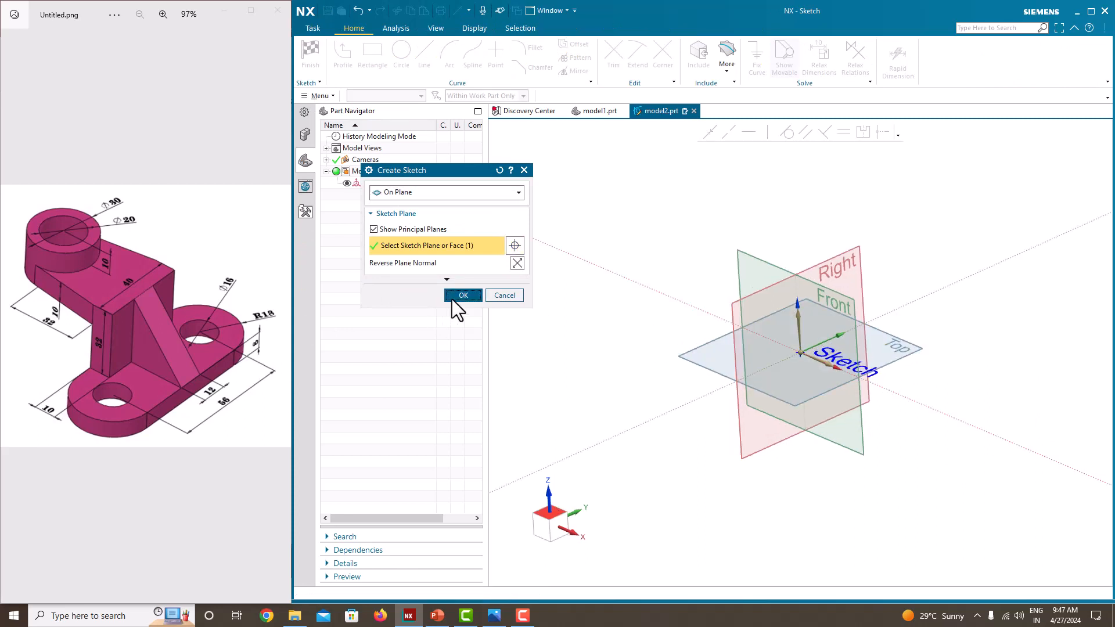
click(452, 299)
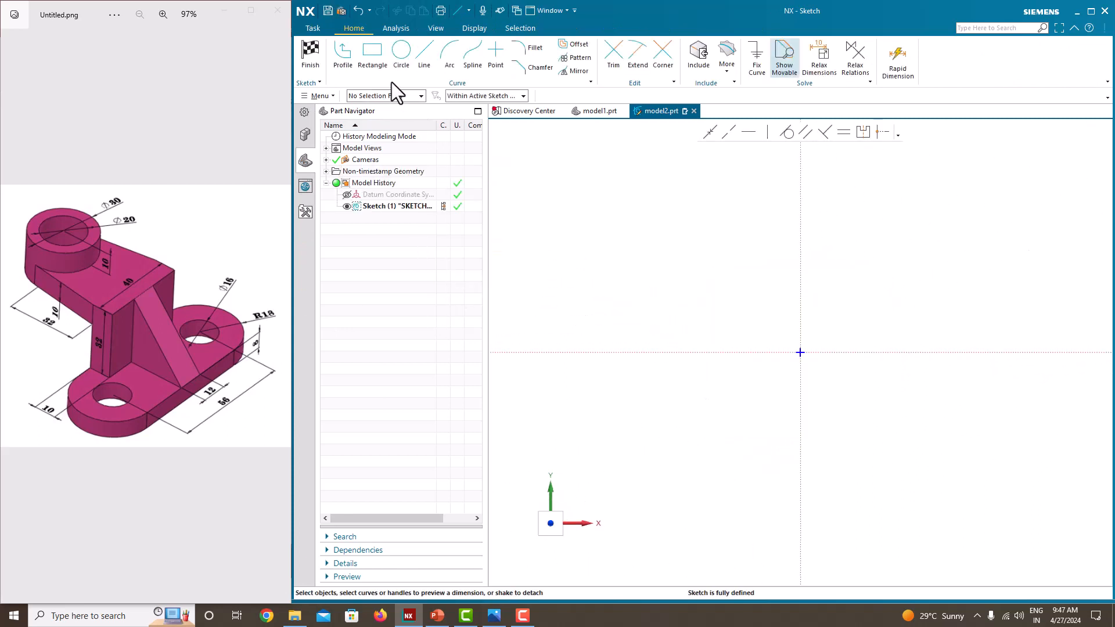
Step: Sketch a two-point rectangle about 500 mm wide enclosing the sketch origin
click(381, 67)
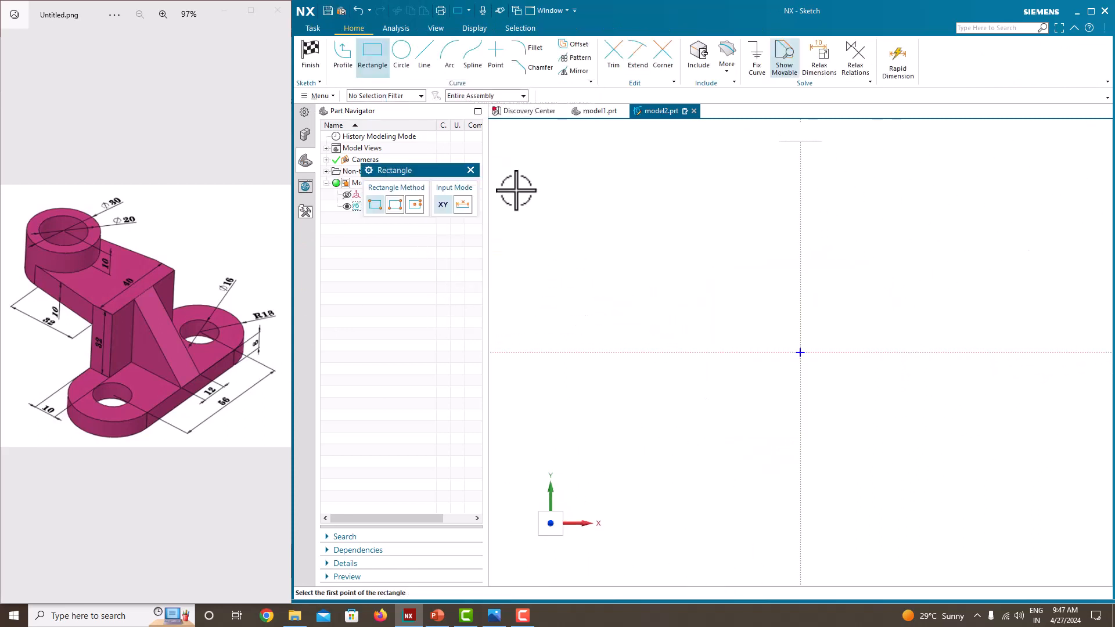
click(361, 56)
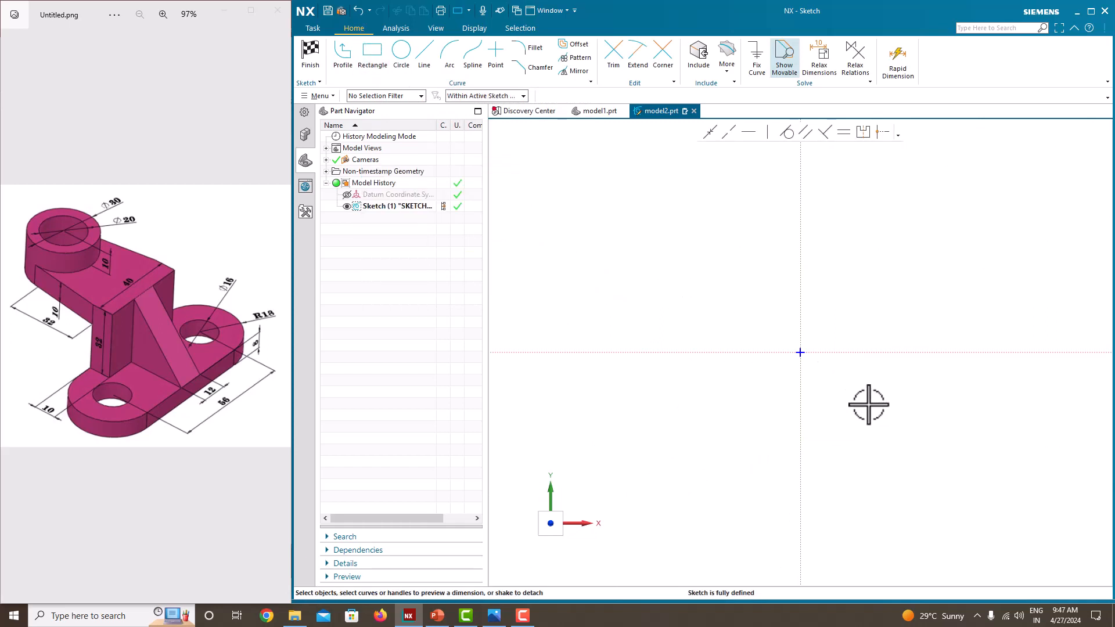
click(374, 55)
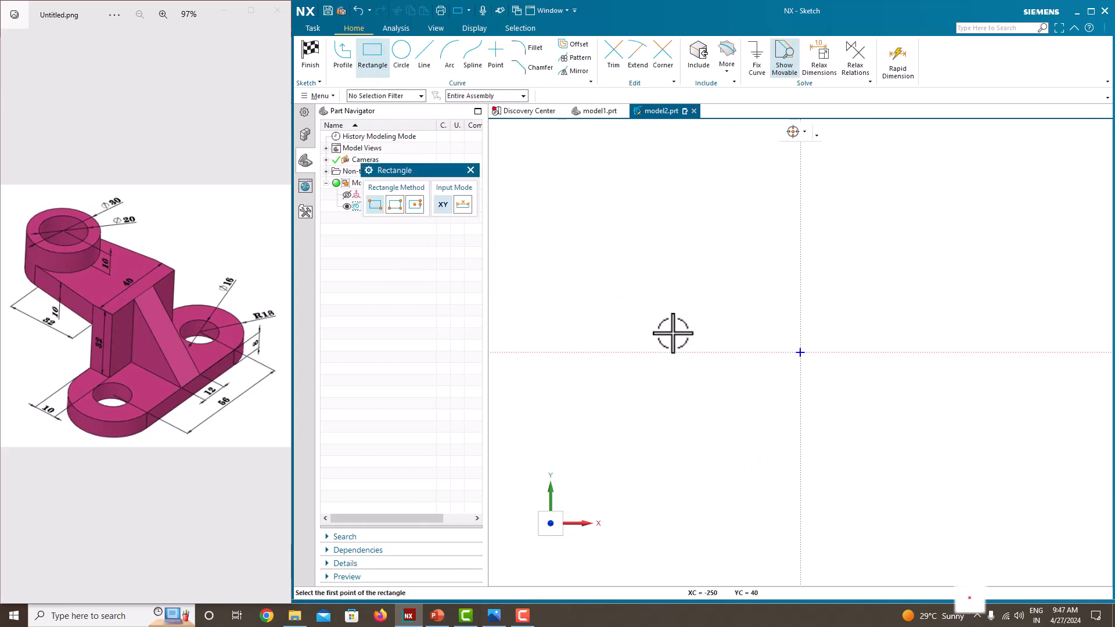
click(703, 301)
click(961, 403)
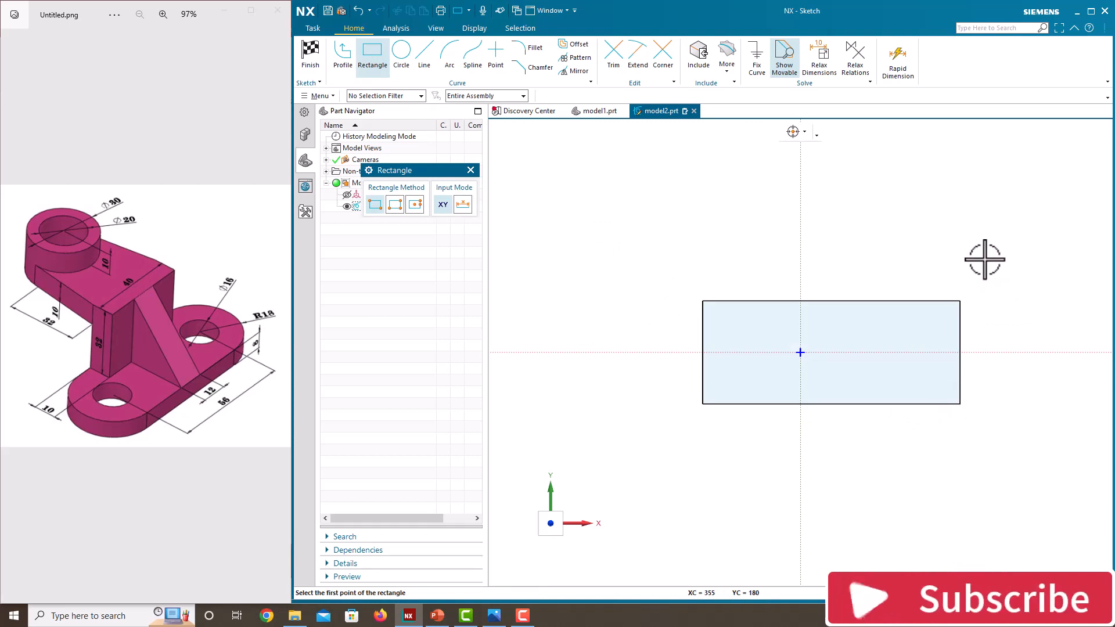
key(Escape)
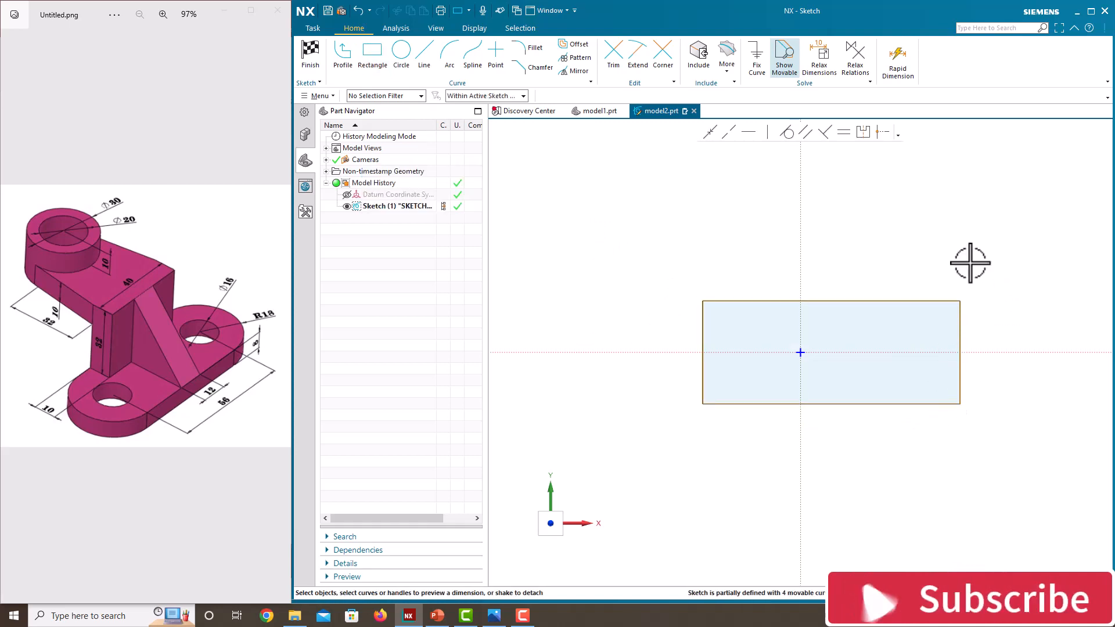
Step: Dimension the rectangle's lower edge to 56 mm and scale the entire sketch to match
click(841, 404)
click(831, 430)
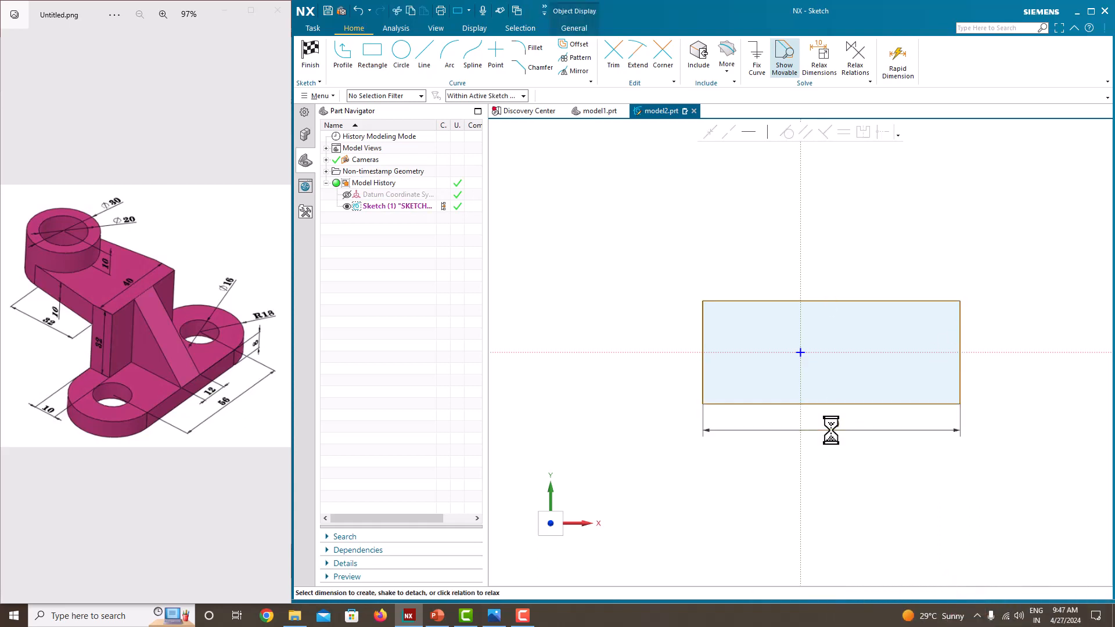
text(56)
key(Return)
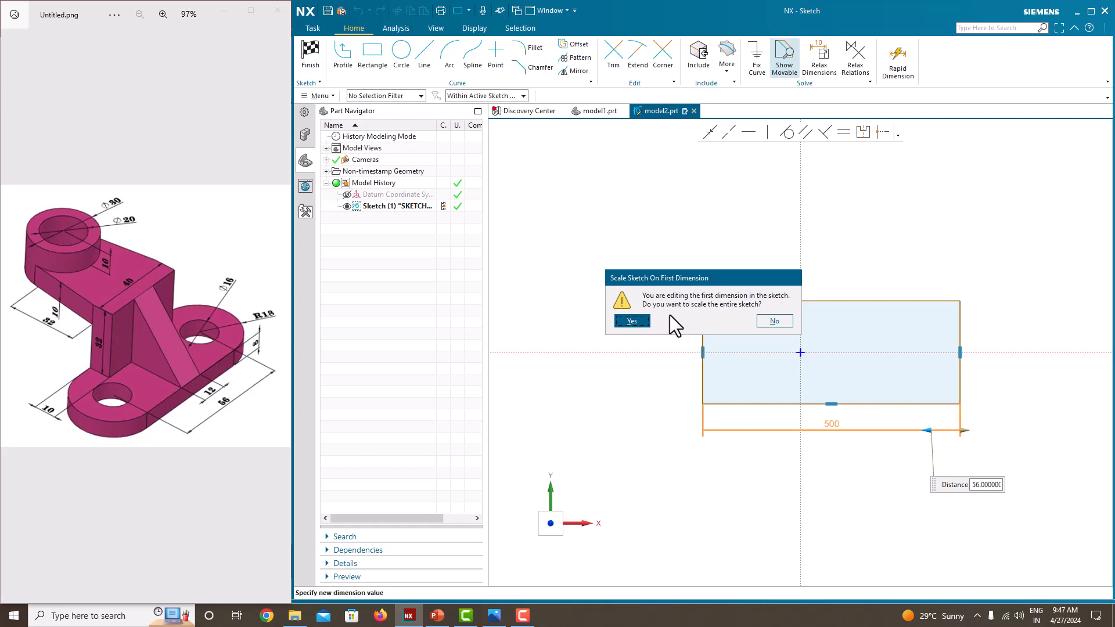
click(642, 321)
key(Escape)
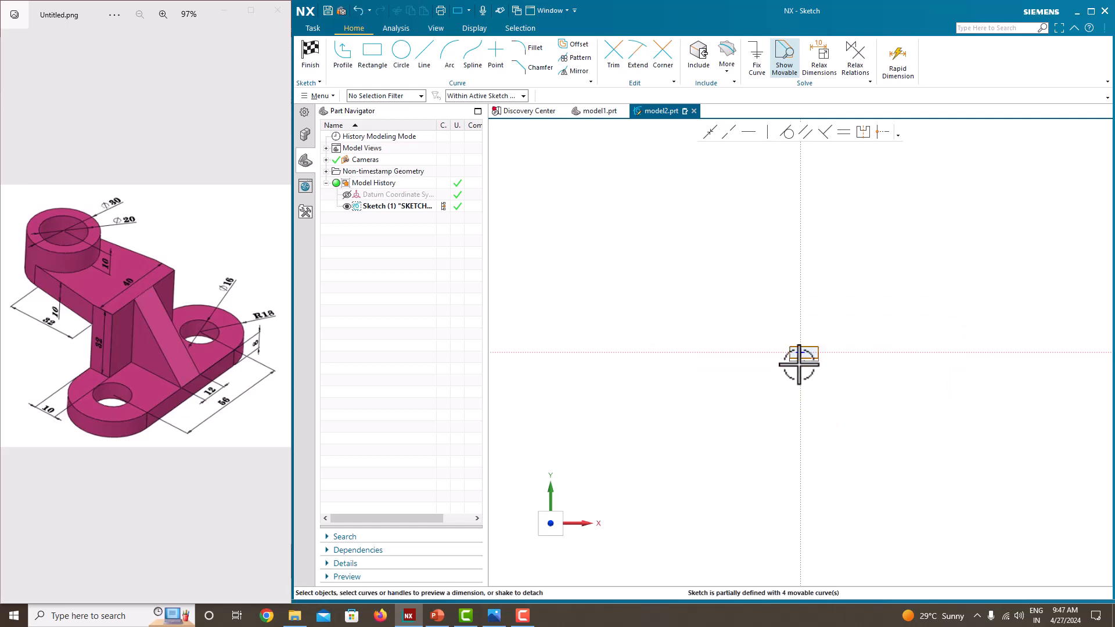
Step: Dimension the rectangle's right edge with the height expression 18+18
scroll(792, 356, up, 10)
scroll(580, 354, up, 4)
scroll(580, 354, down, 5)
scroll(1026, 349, up, 3)
scroll(925, 346, down, 3)
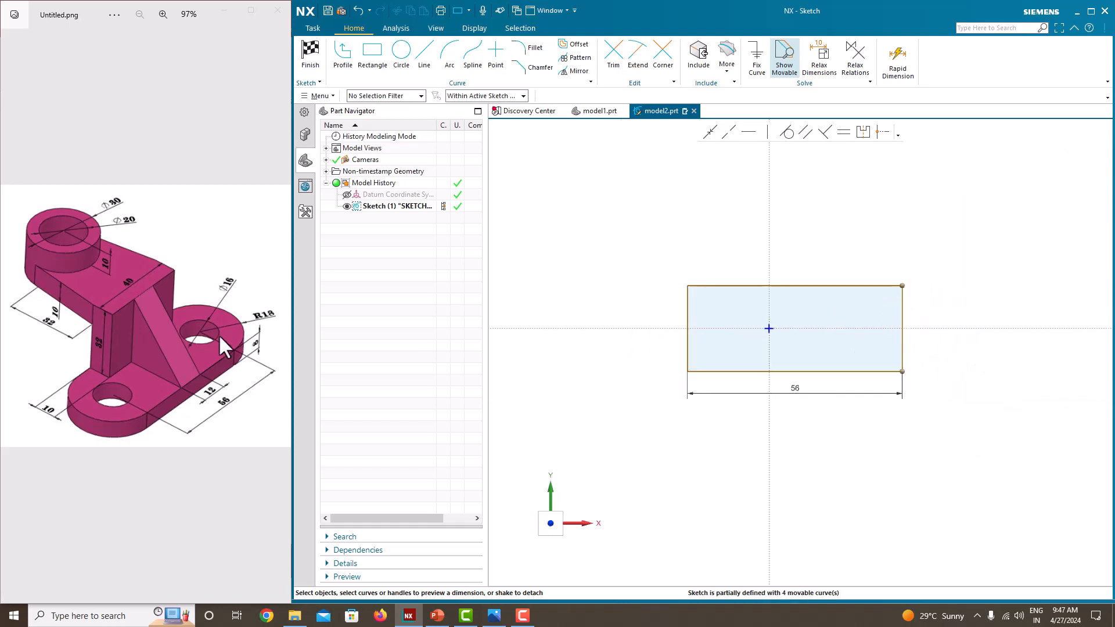
scroll(237, 338, up, 2)
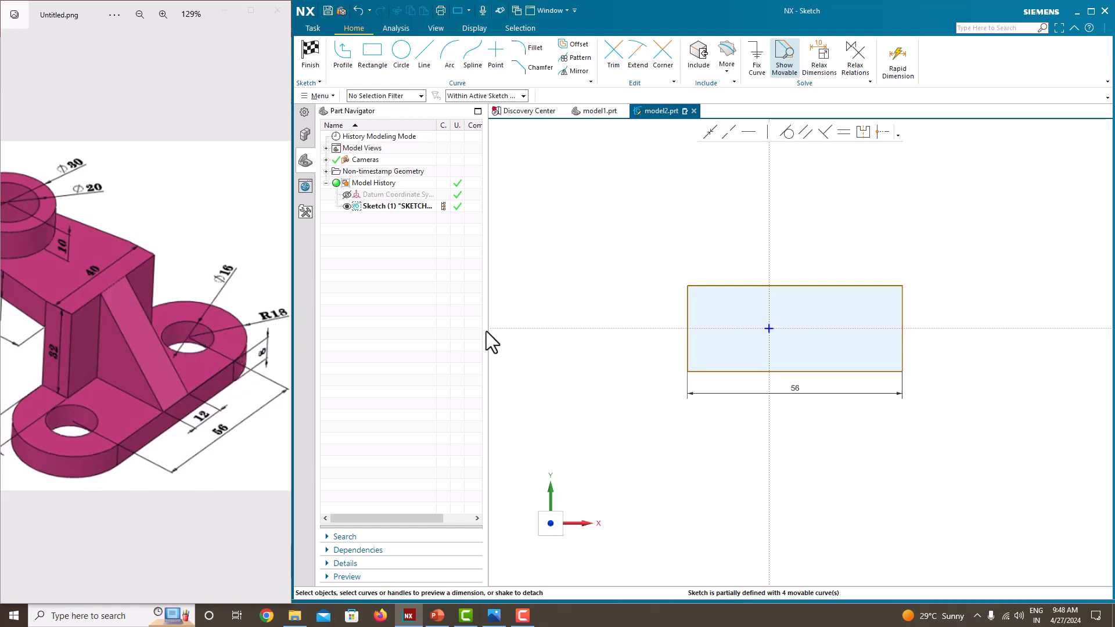
click(904, 323)
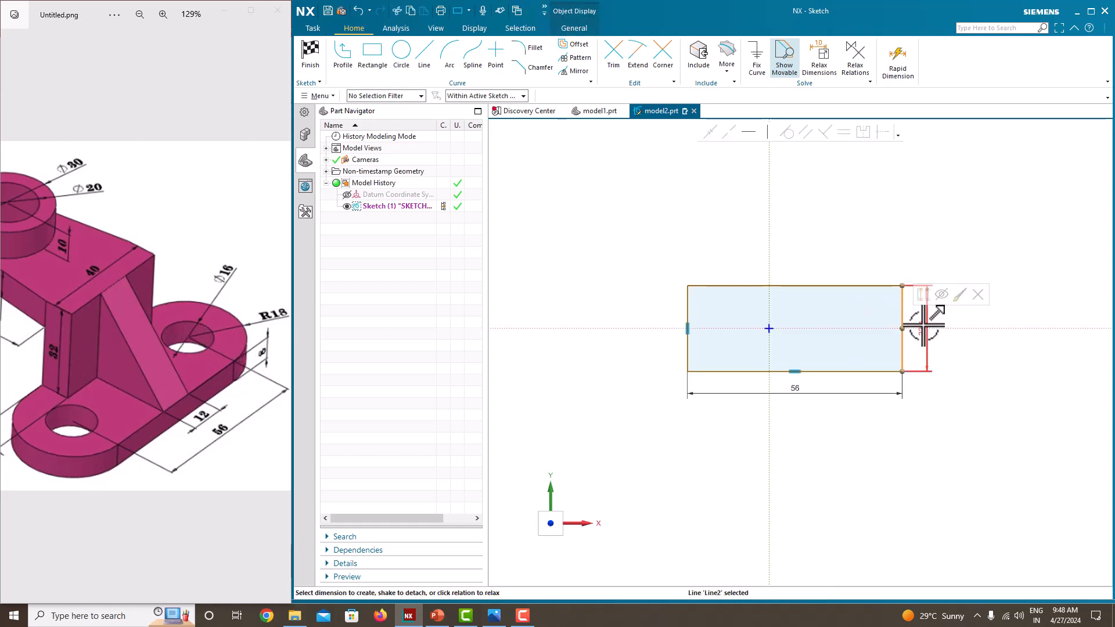
click(924, 326)
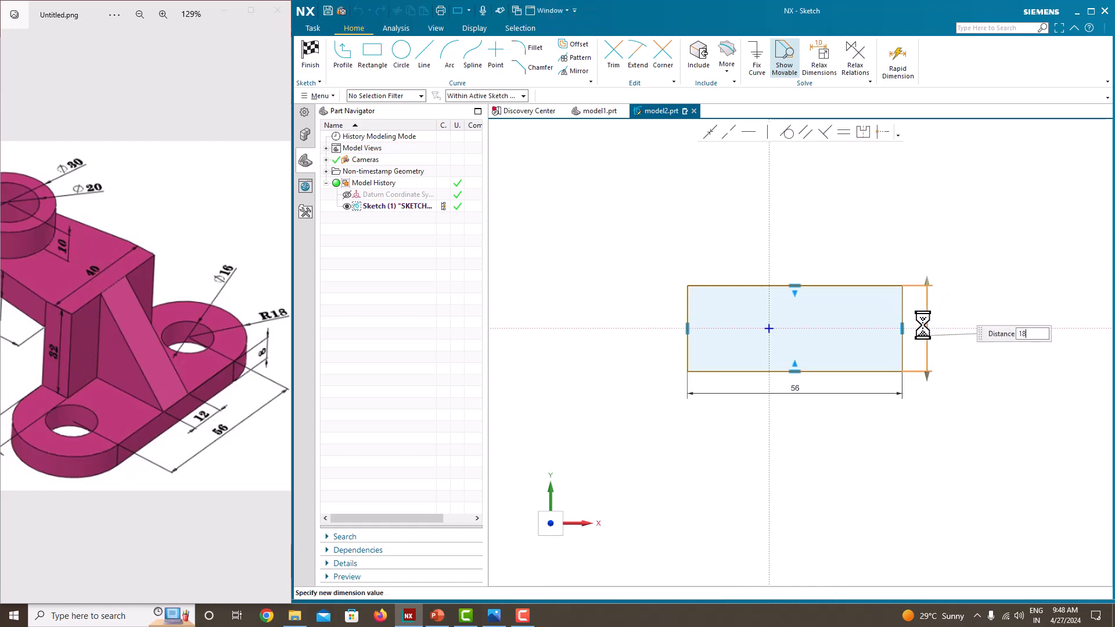
key(Return)
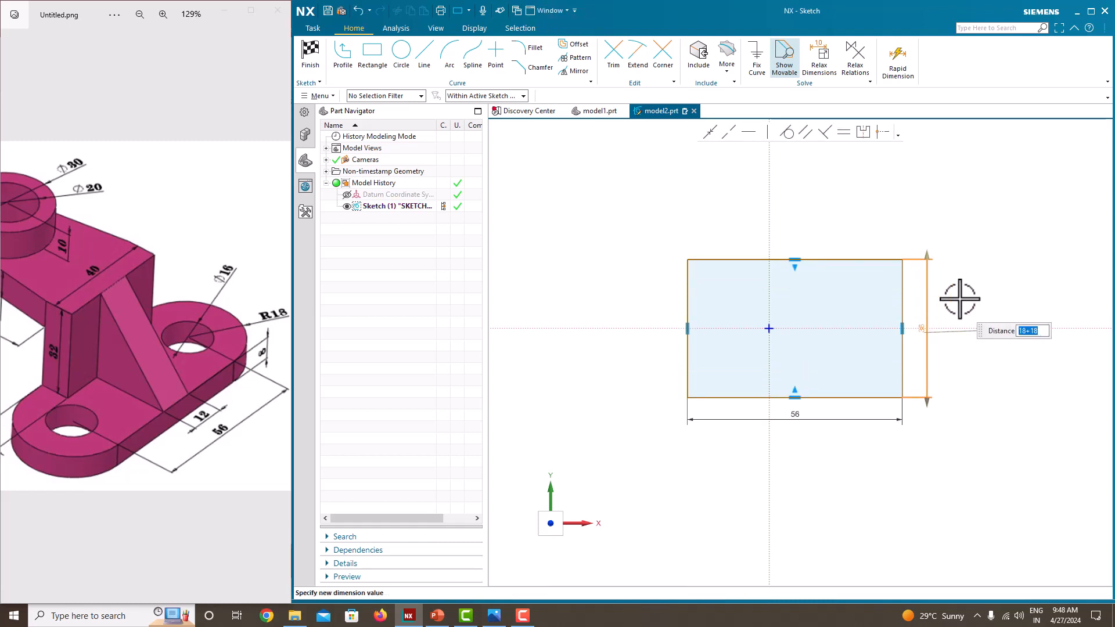
click(975, 283)
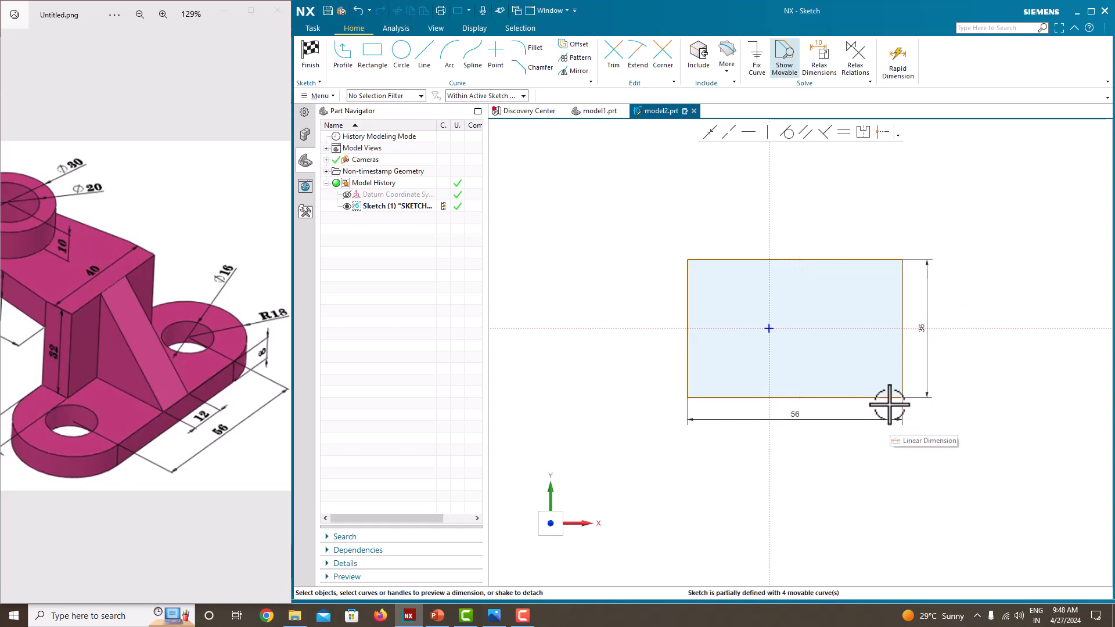
Step: Make the rectangle's two upper corner points symmetric about the vertical sketch axis
click(861, 134)
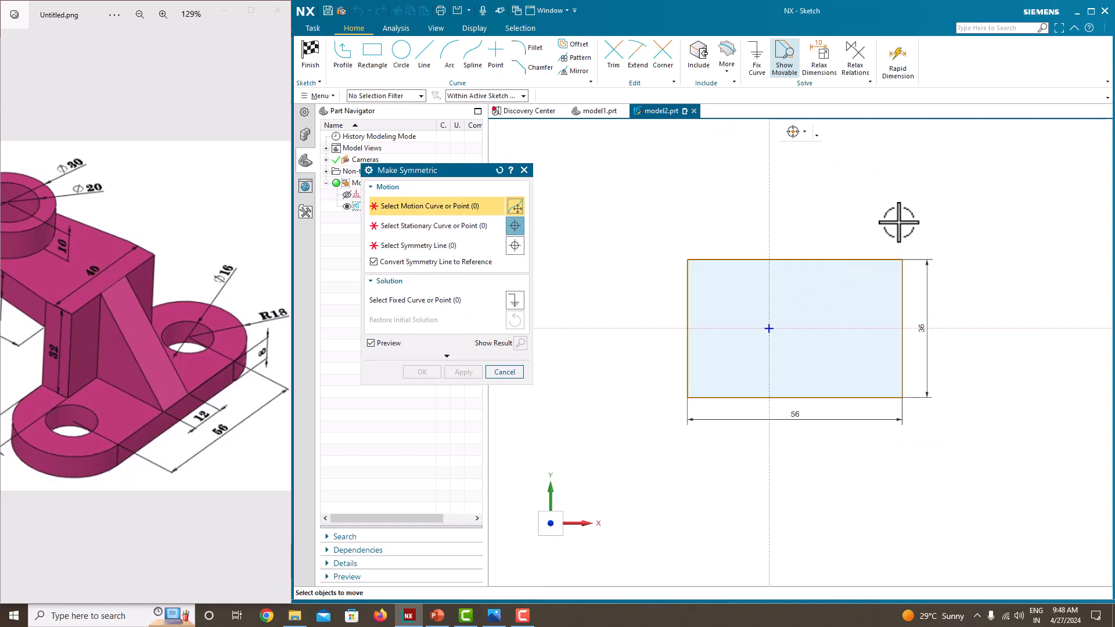
click(902, 259)
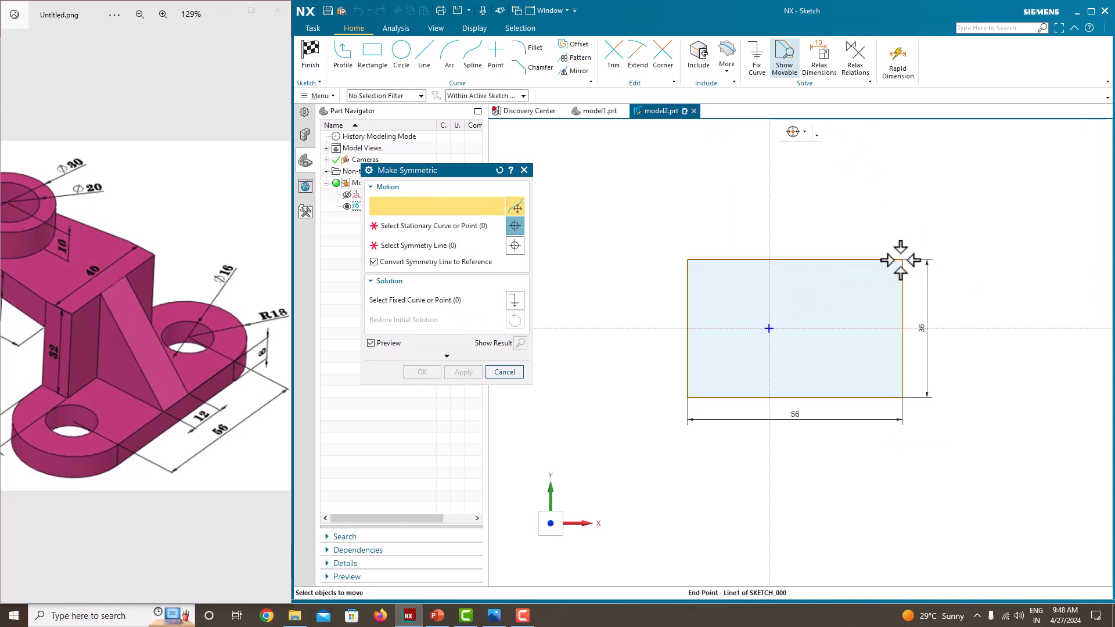
click(688, 260)
click(763, 206)
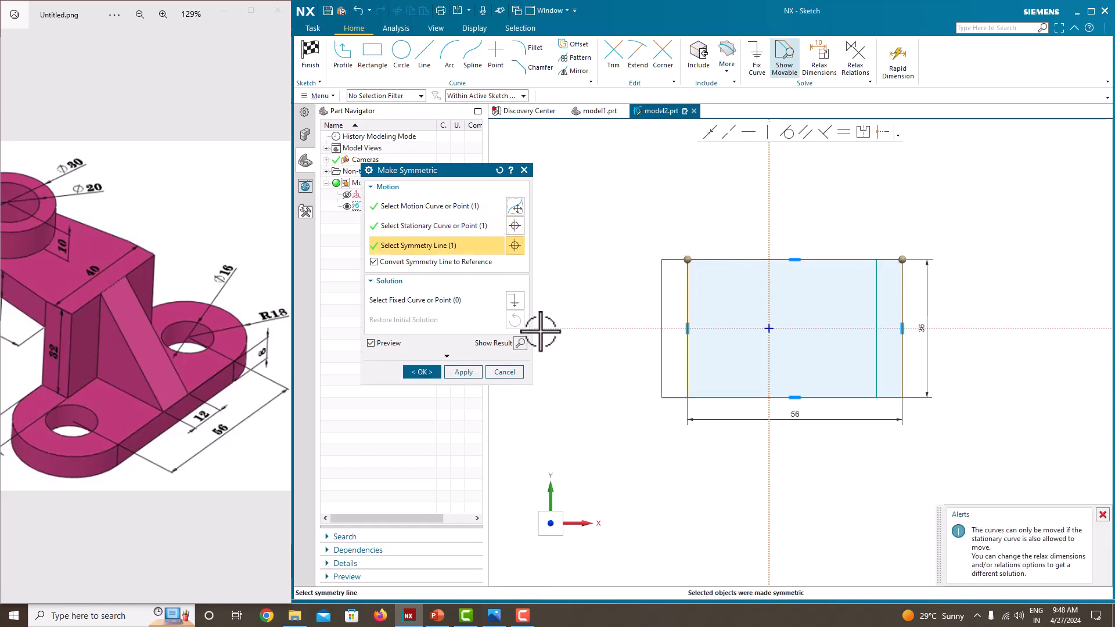
click(464, 371)
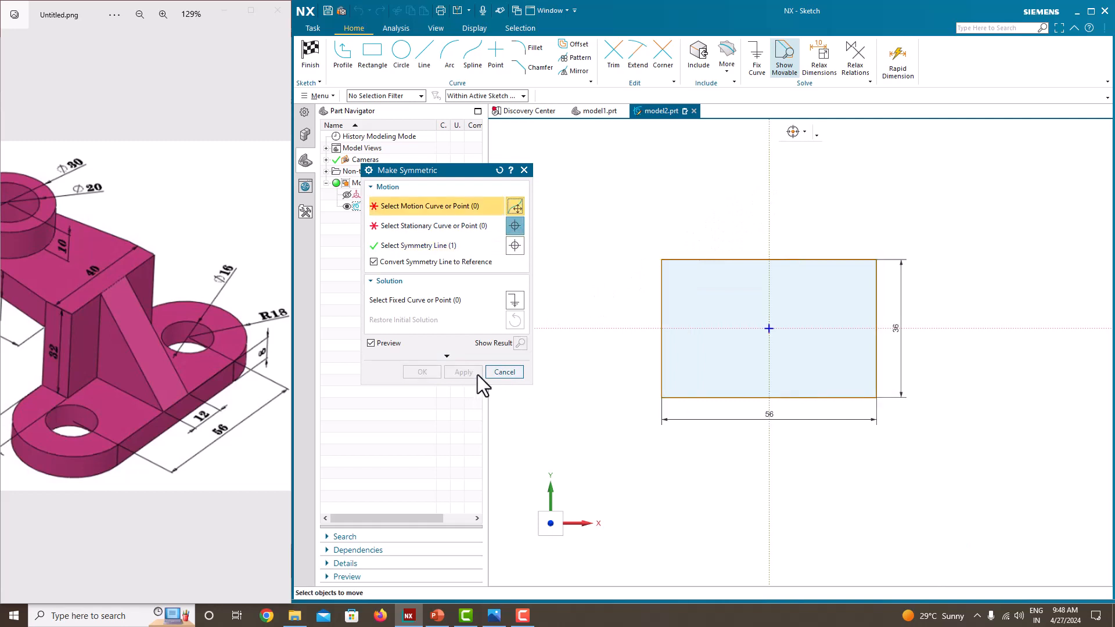
Step: Make the rectangle's two right-hand corner points symmetric about the horizontal sketch axis
click(876, 260)
click(878, 395)
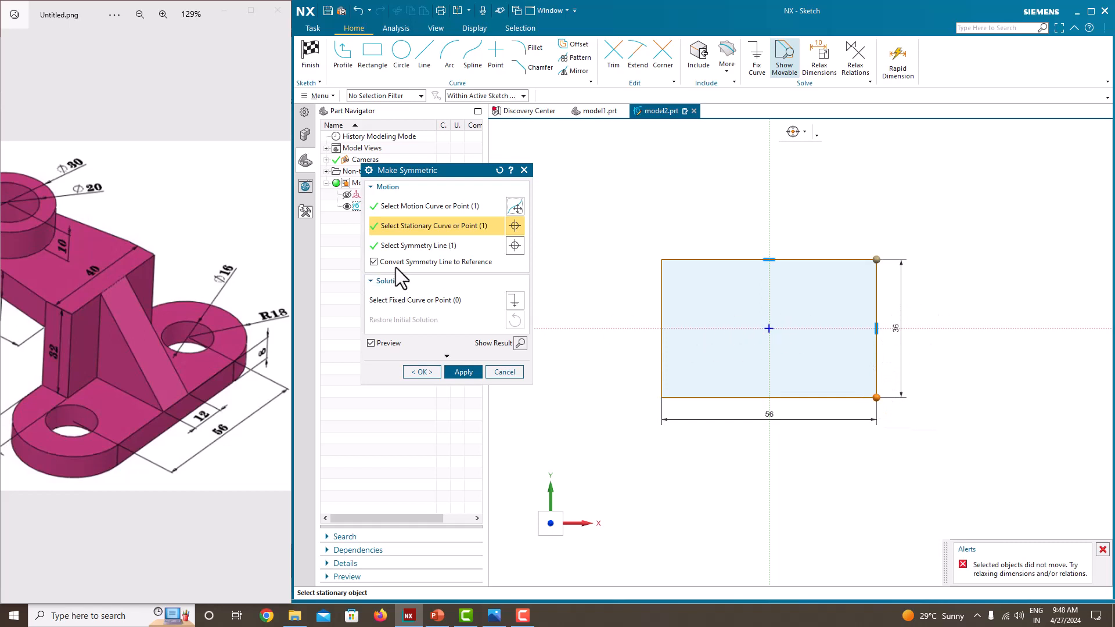
click(428, 246)
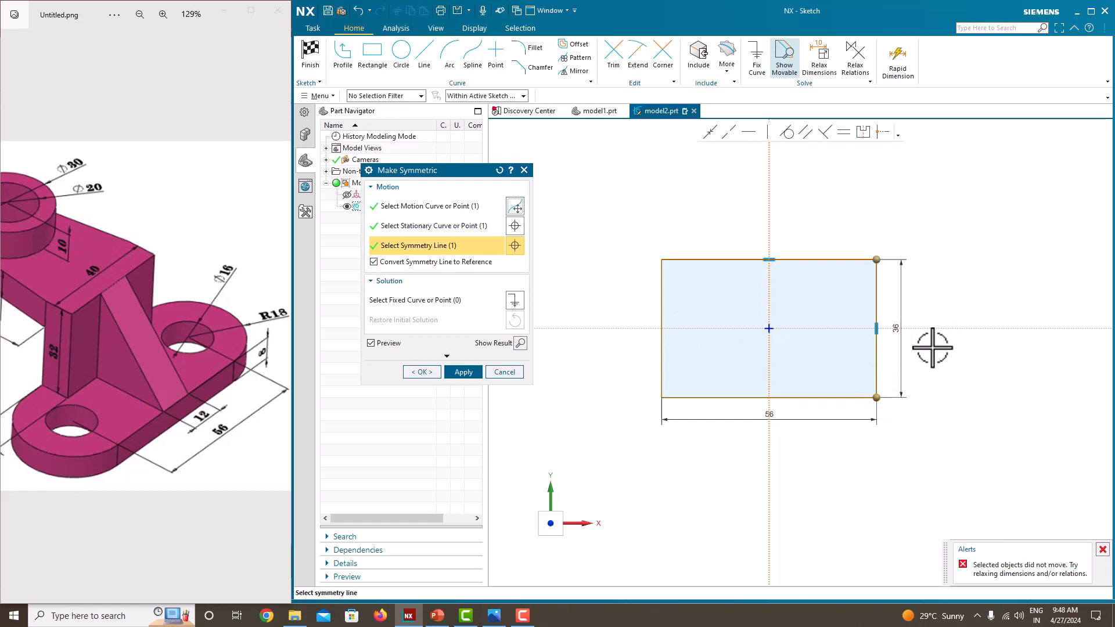
click(1077, 329)
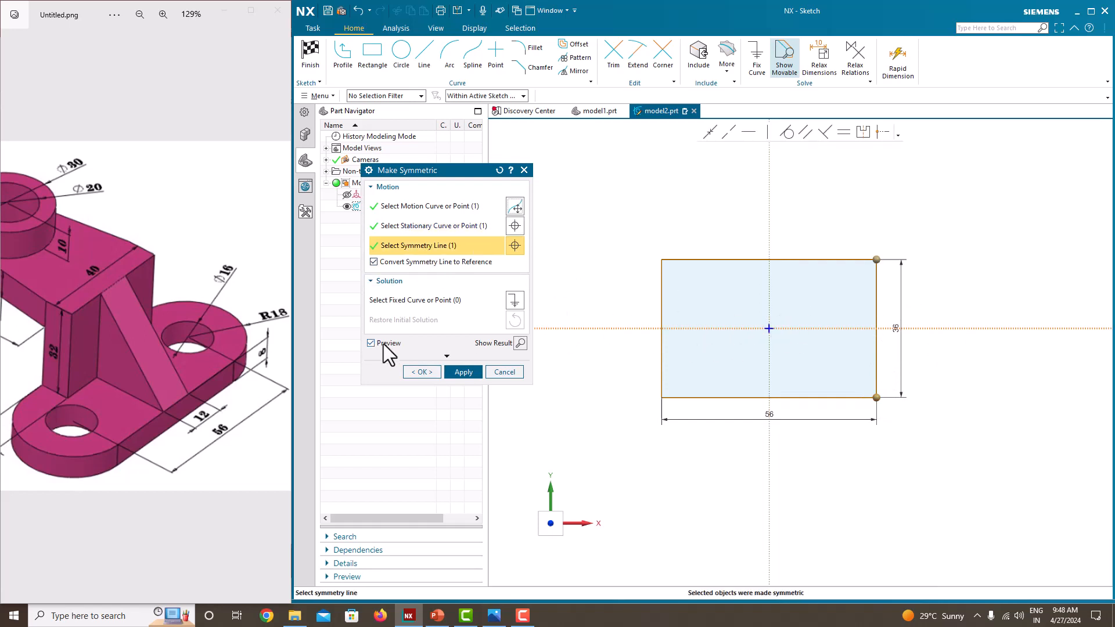
click(422, 372)
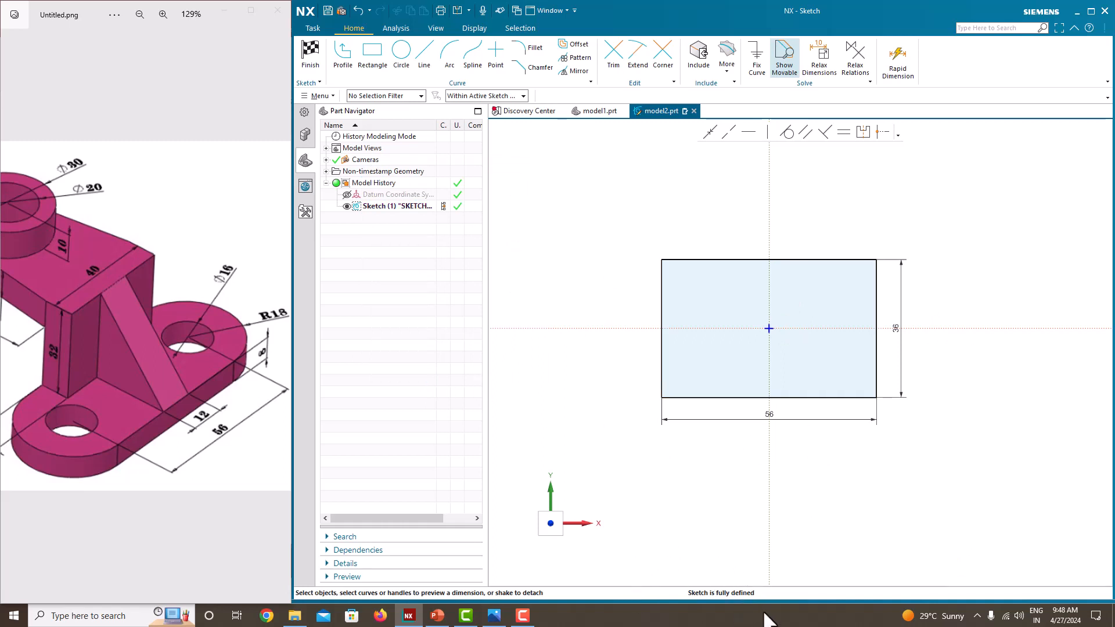
Step: Finish the rectangle sketch and reopen it for editing
right_click(951, 198)
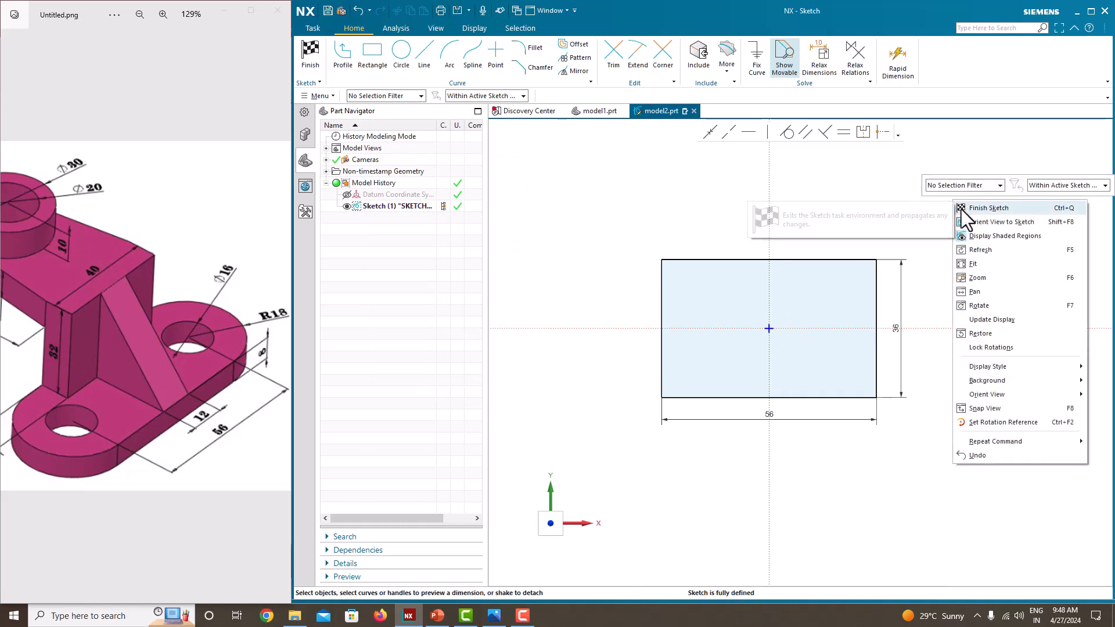
click(961, 209)
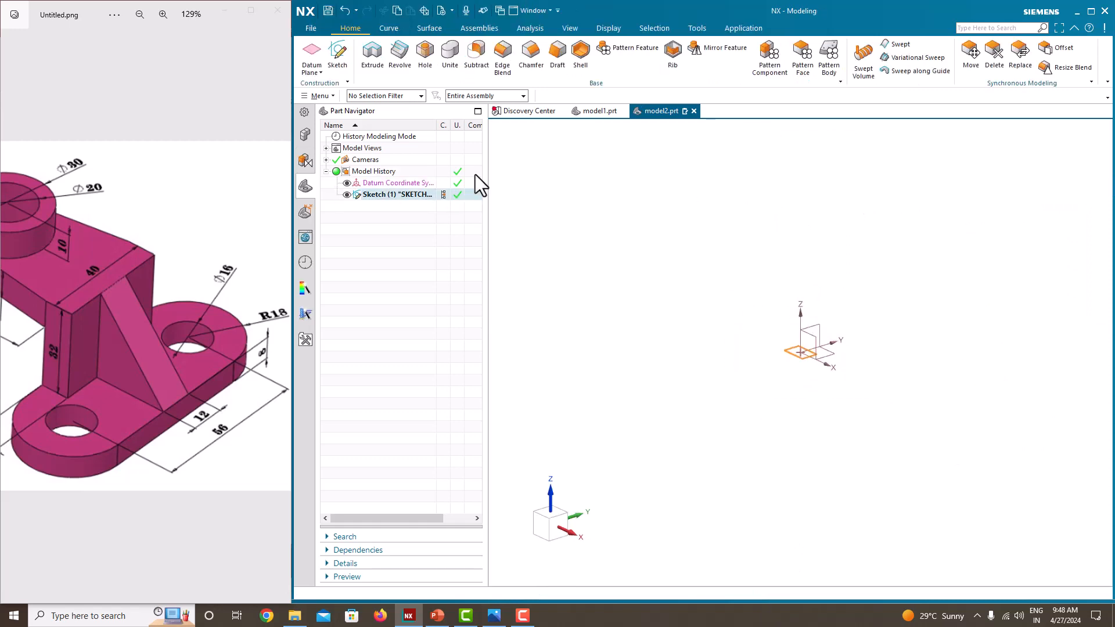
right_click(402, 198)
click(428, 239)
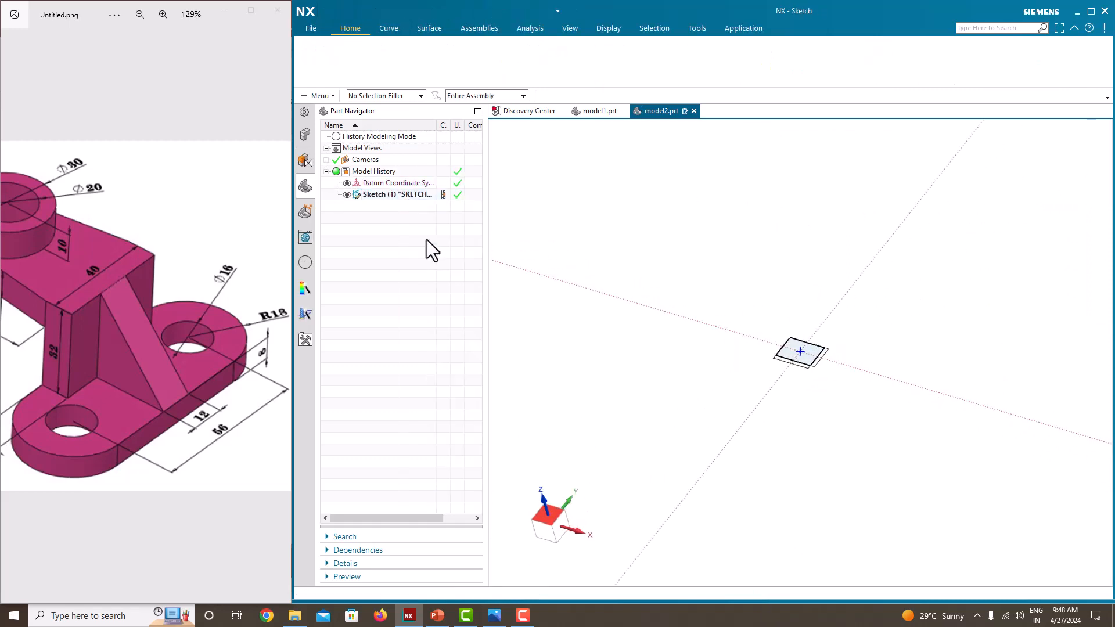
Step: Cap both short sides of the rectangle with outward 180-degree arcs of radius 18 mm, centred on the edge midpoints
scroll(84, 456, down, 1)
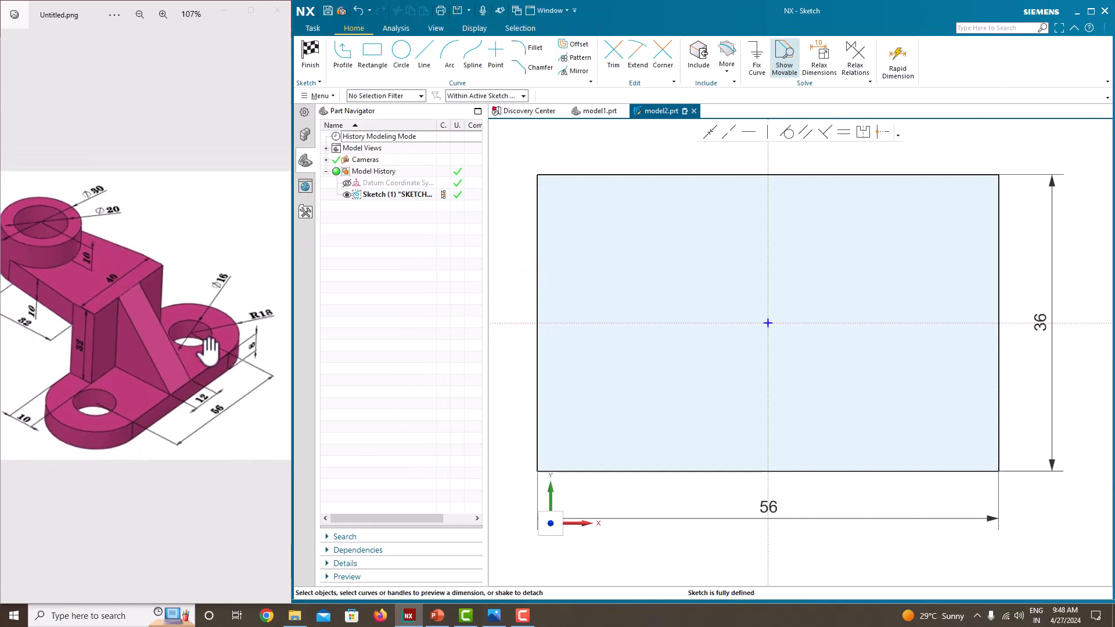
scroll(232, 322, down, 1)
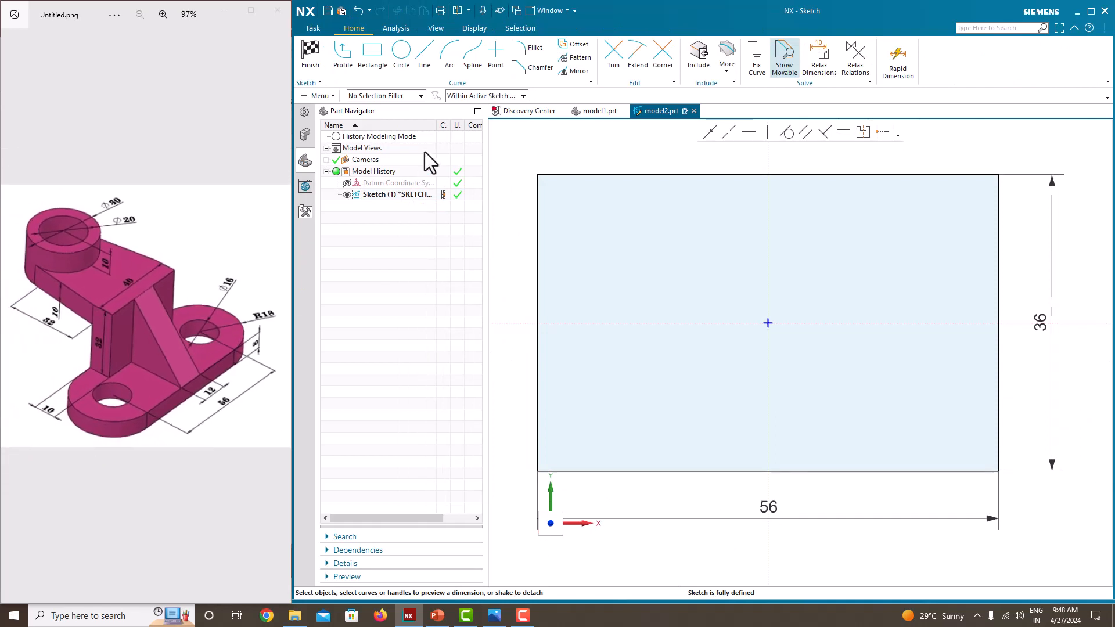
click(449, 58)
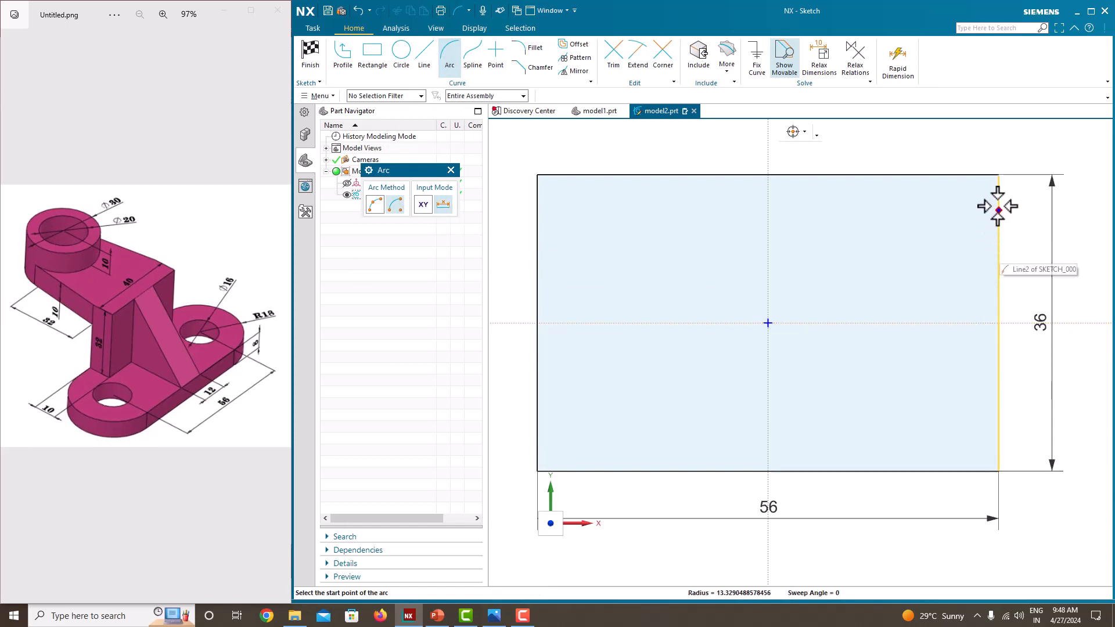
click(999, 175)
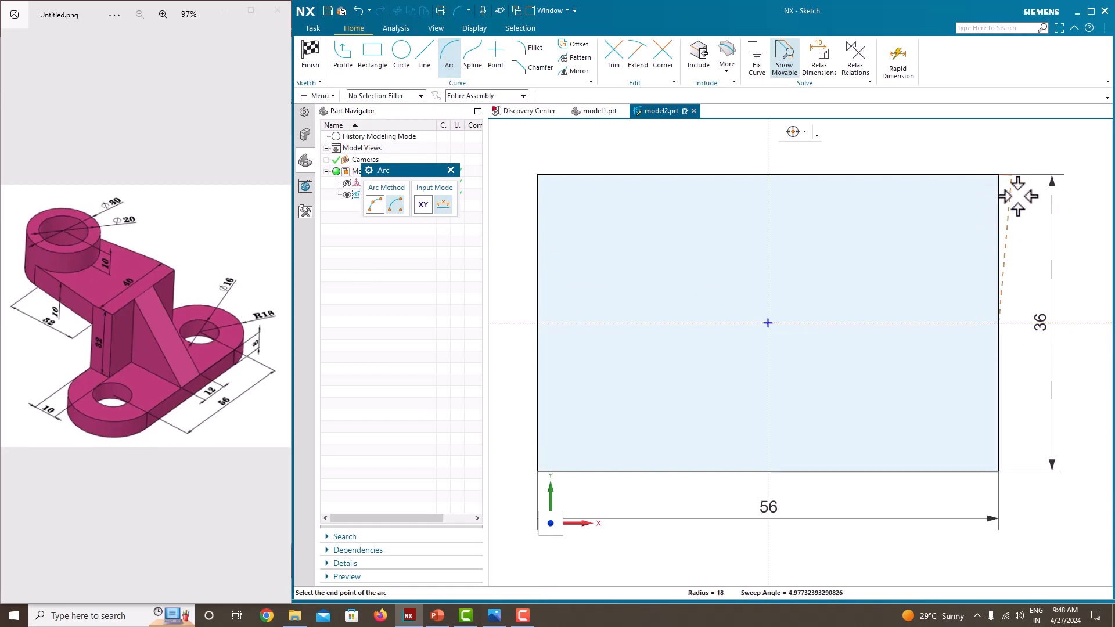
click(999, 469)
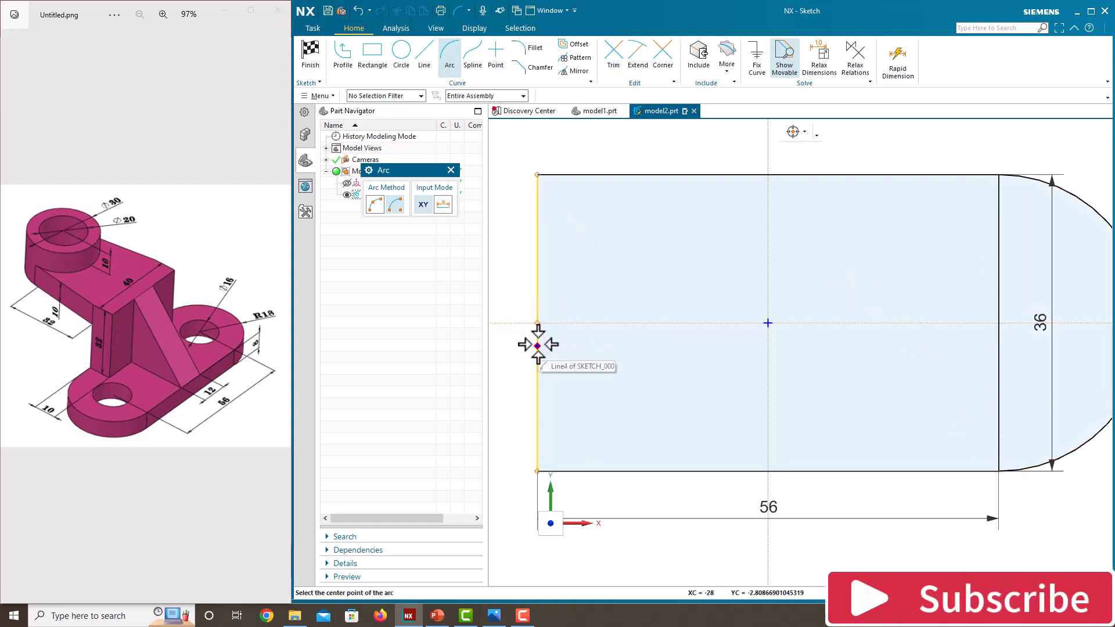
click(538, 323)
click(537, 175)
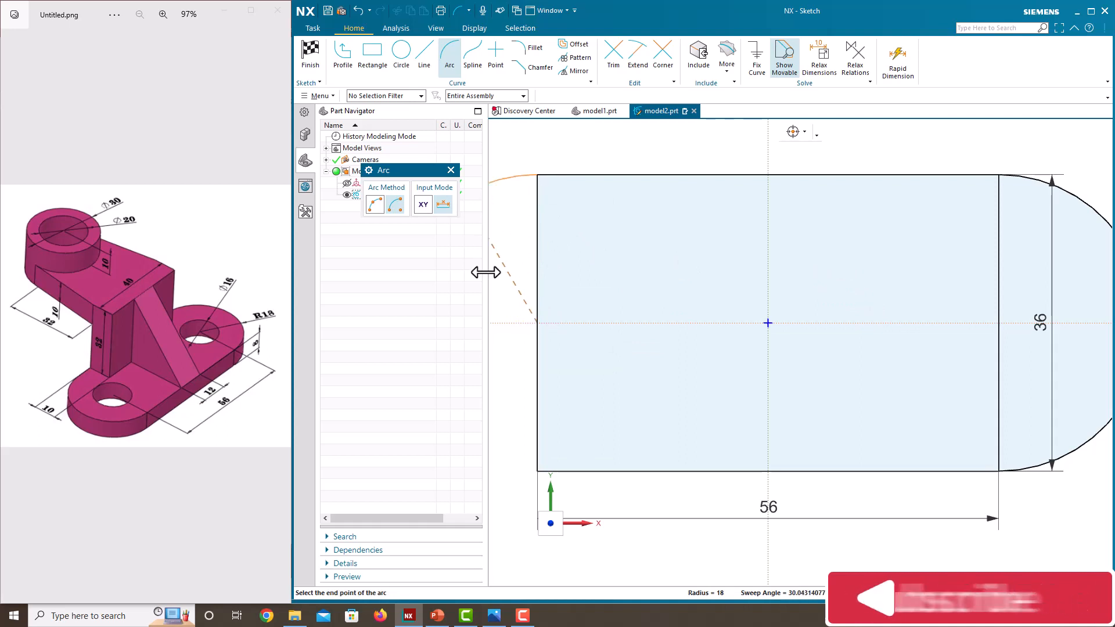
click(537, 454)
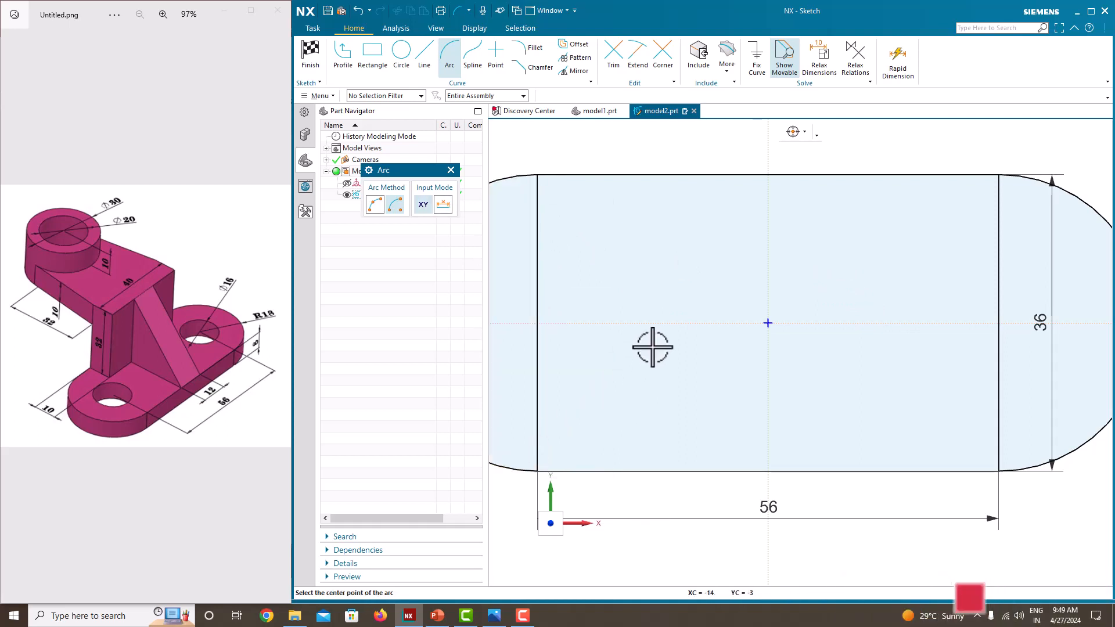
scroll(652, 344, down, 4)
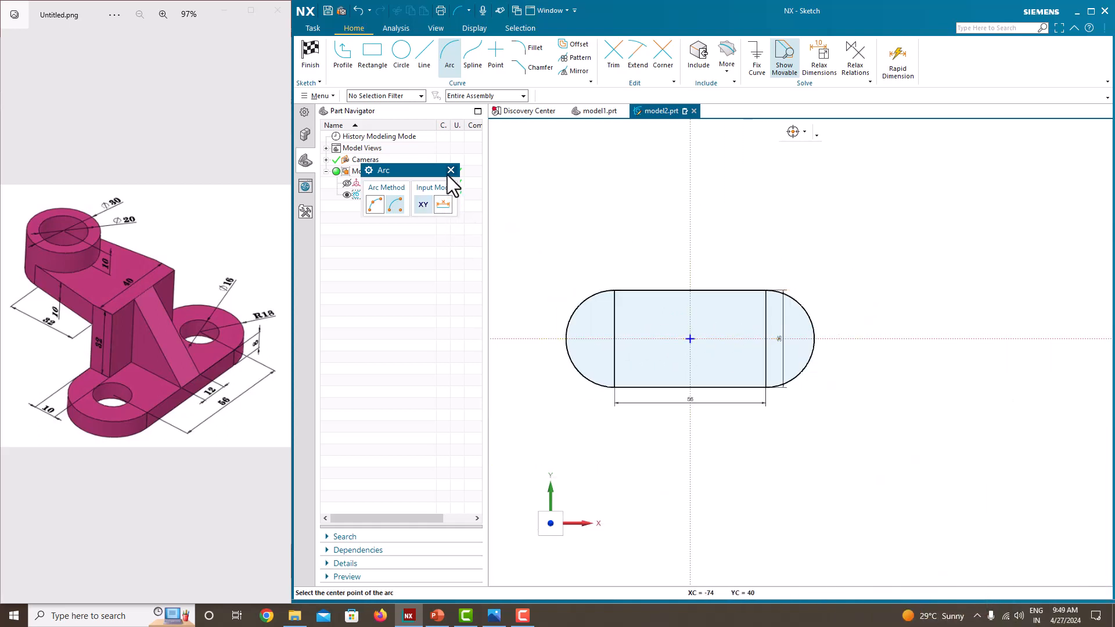
key(Escape)
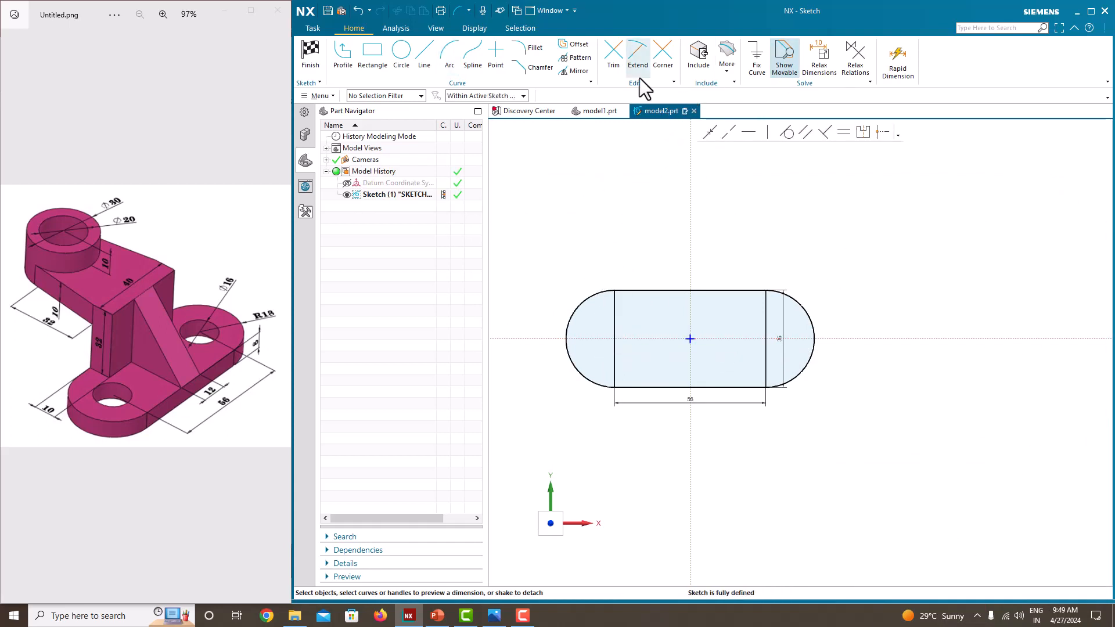
Step: Trim away the two vertical lines inside the rounded outline and finish the sketch
click(612, 52)
click(615, 305)
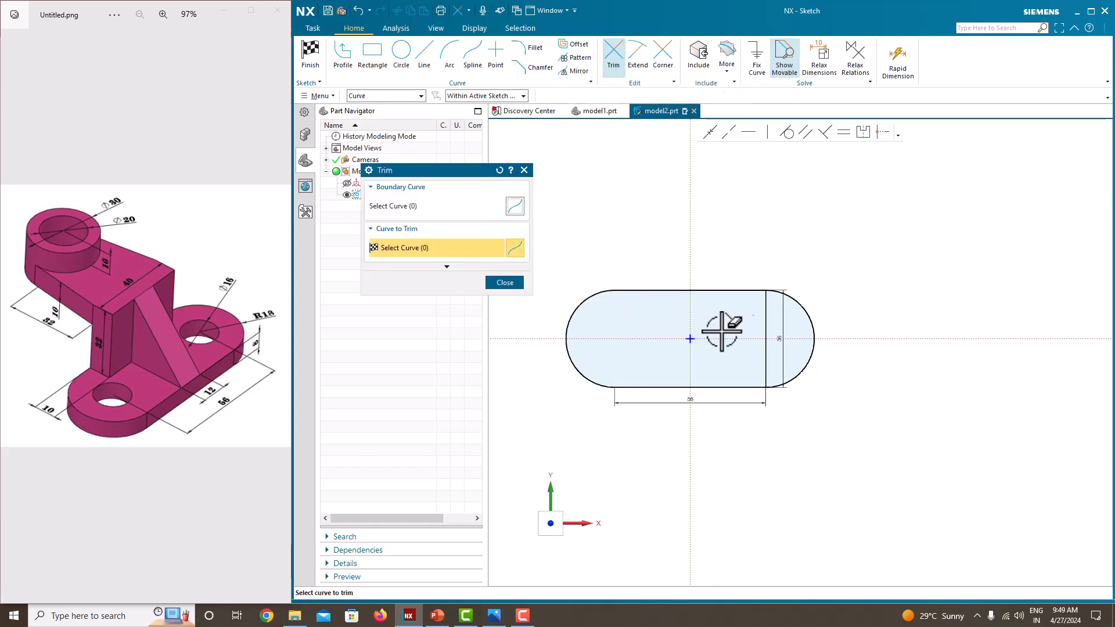
click(766, 319)
middle_click(842, 224)
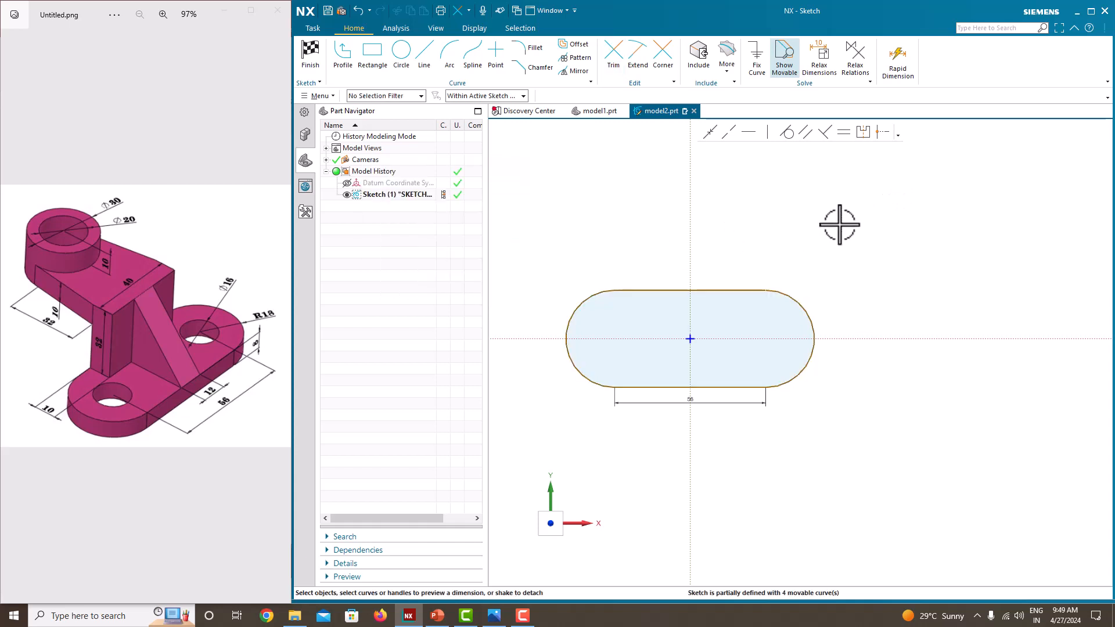
right_click(849, 225)
click(889, 229)
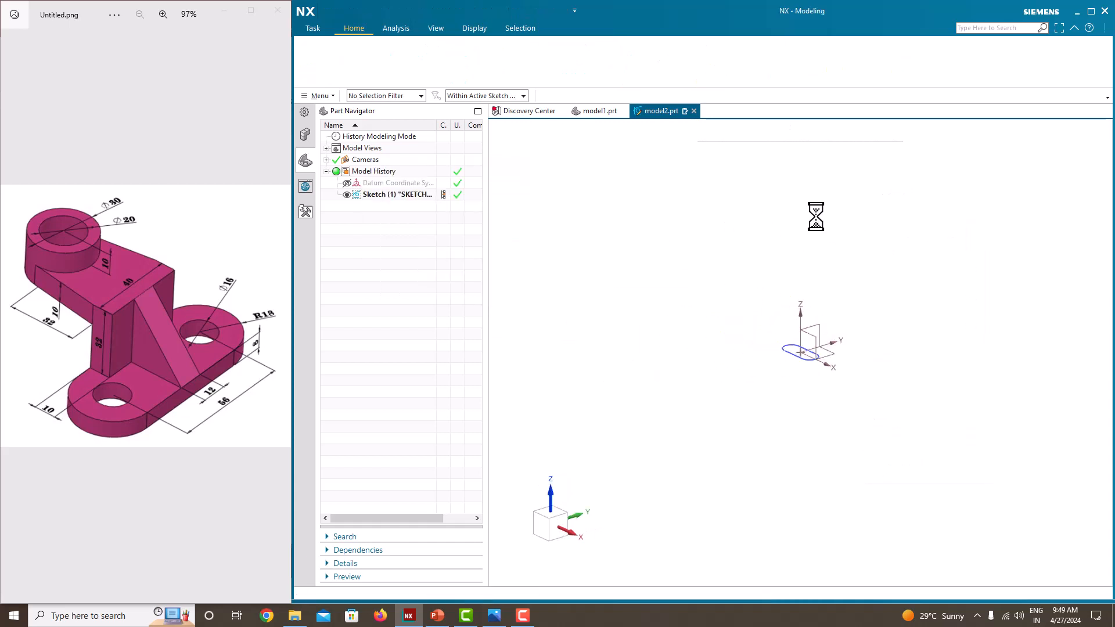
Step: Extrude the rounded base profile with a symmetric width of 8 mm
click(372, 57)
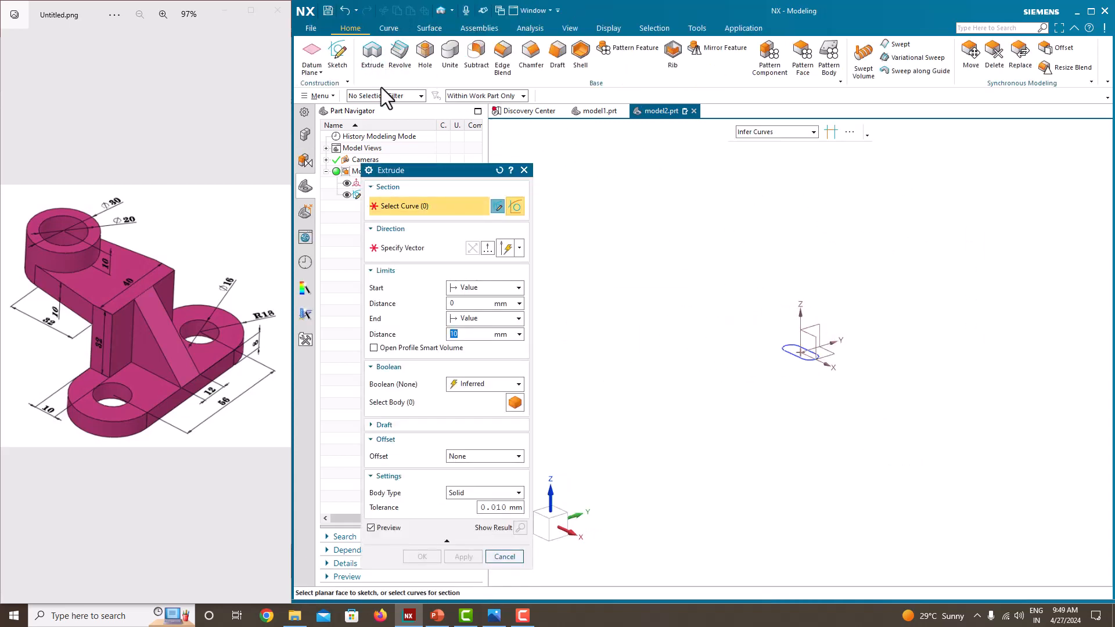
click(795, 350)
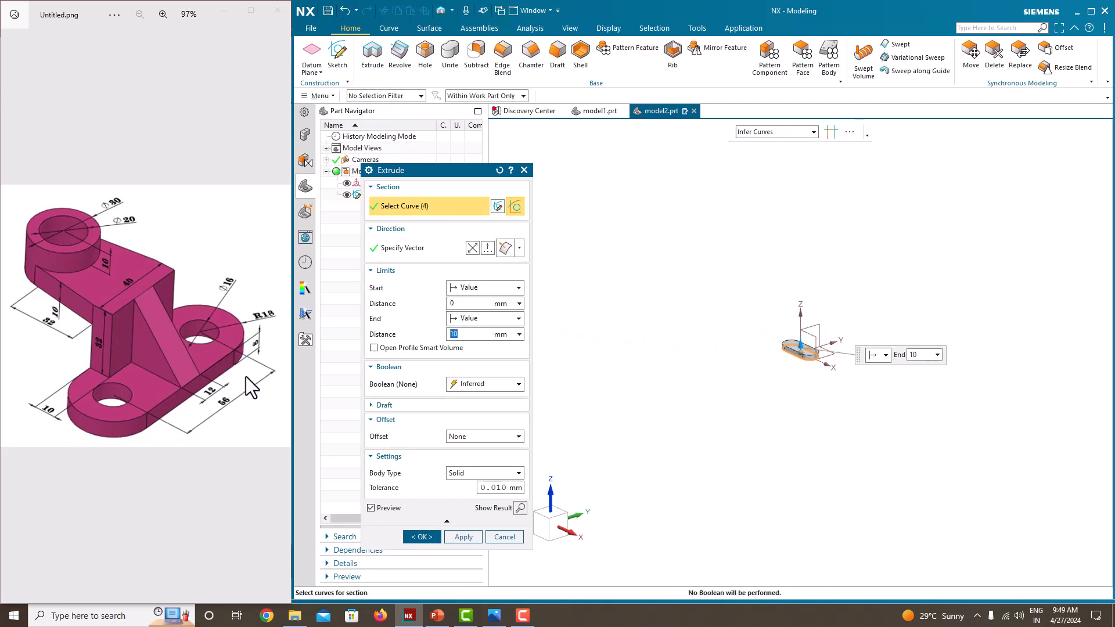
click(474, 319)
click(473, 355)
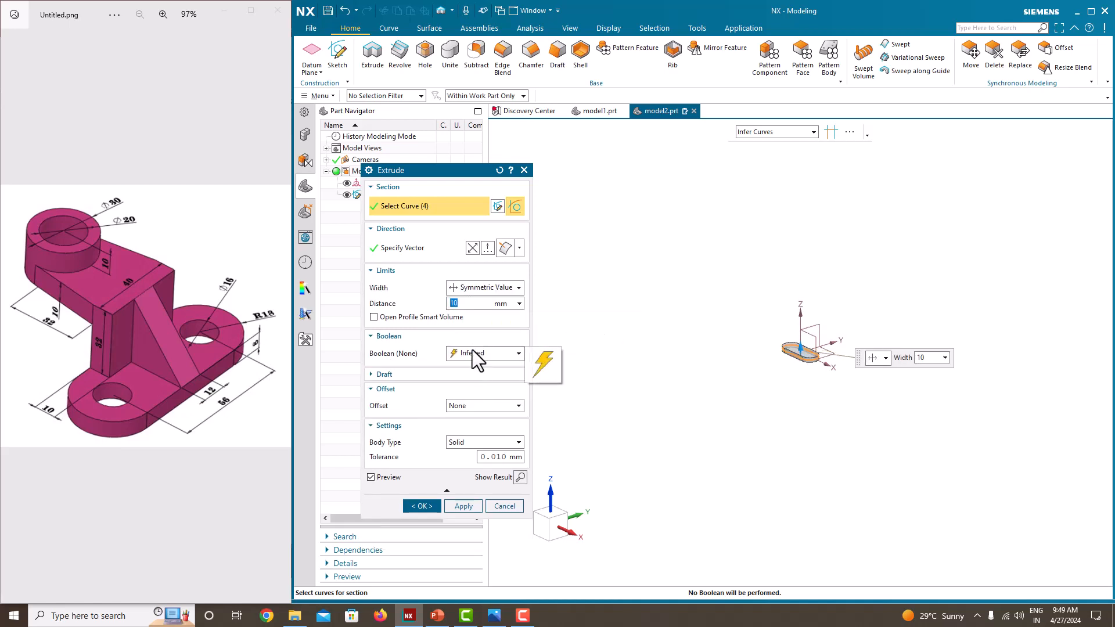
text(8)
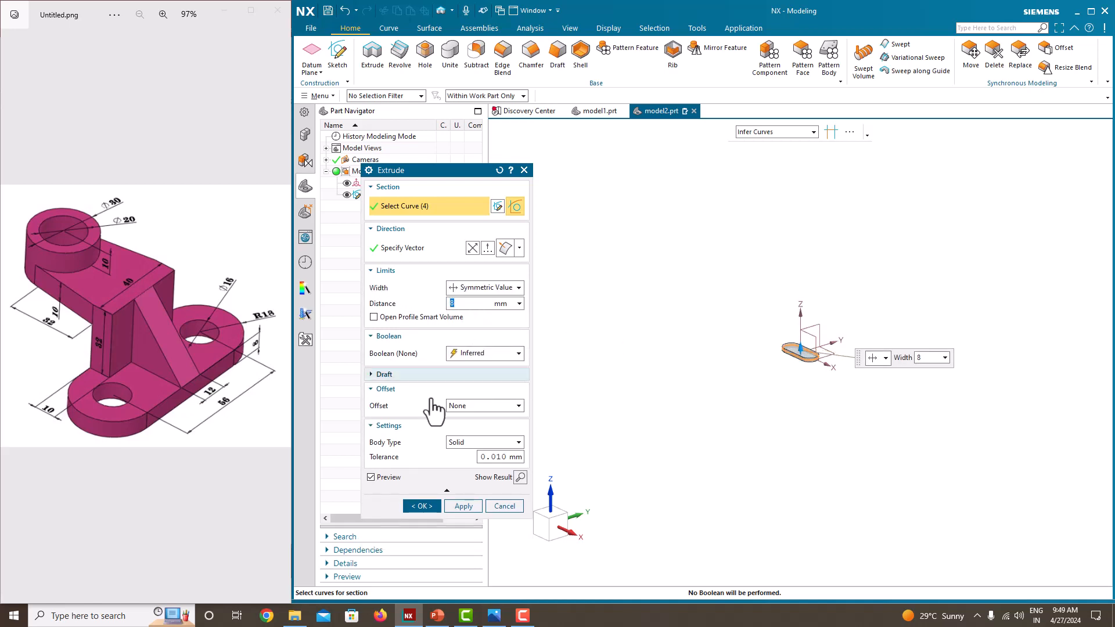
click(423, 505)
Step: Start a new sketch on the long flat side face of the base plate
scroll(796, 349, down, 5)
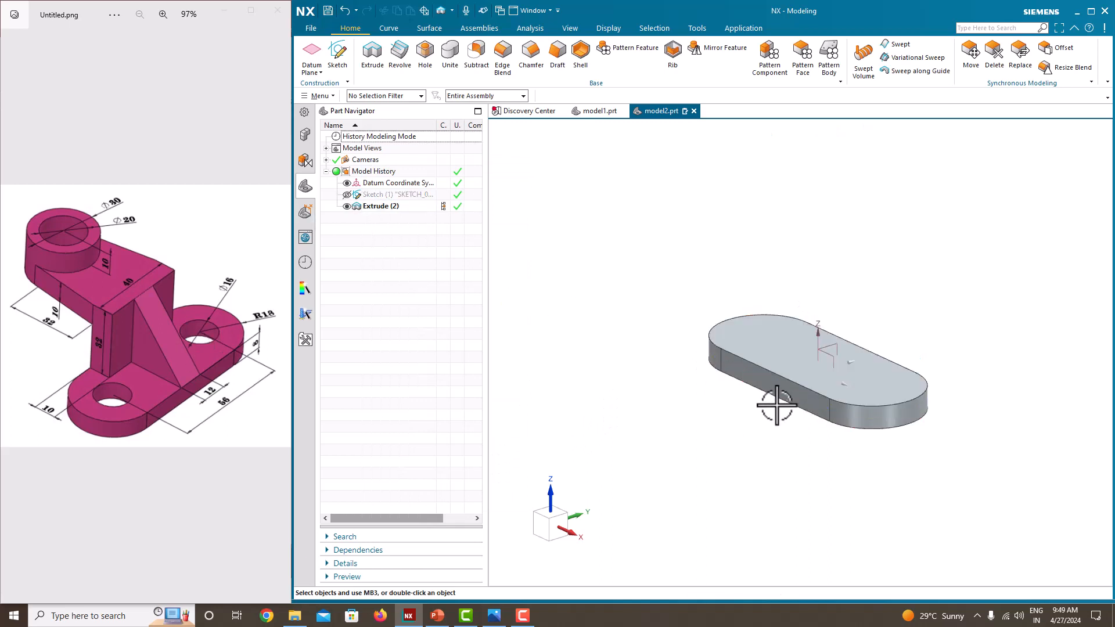
middle_drag(777, 405, 714, 392)
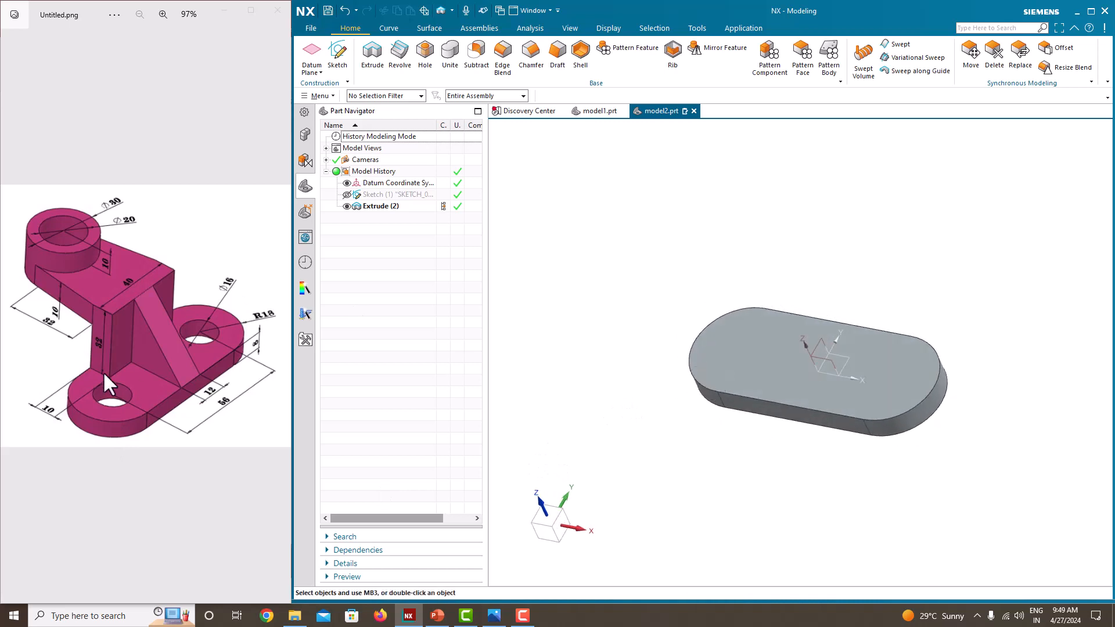
middle_drag(608, 423, 552, 418)
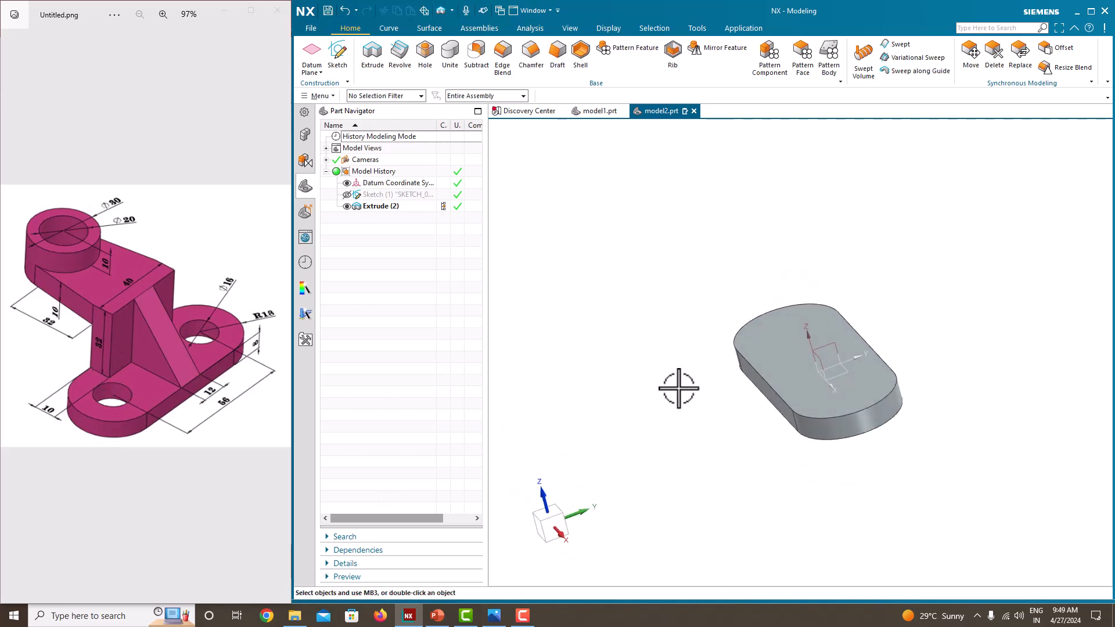
mouse_move(678, 388)
middle_down()
mouse_move(672, 395)
mouse_move(692, 389)
middle_up()
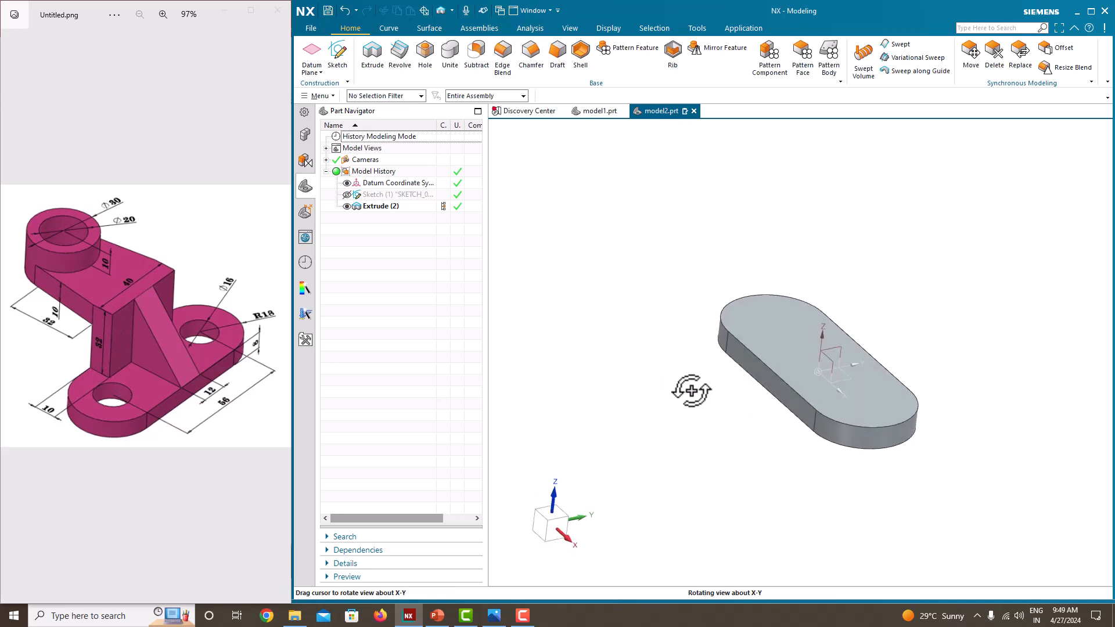
click(341, 54)
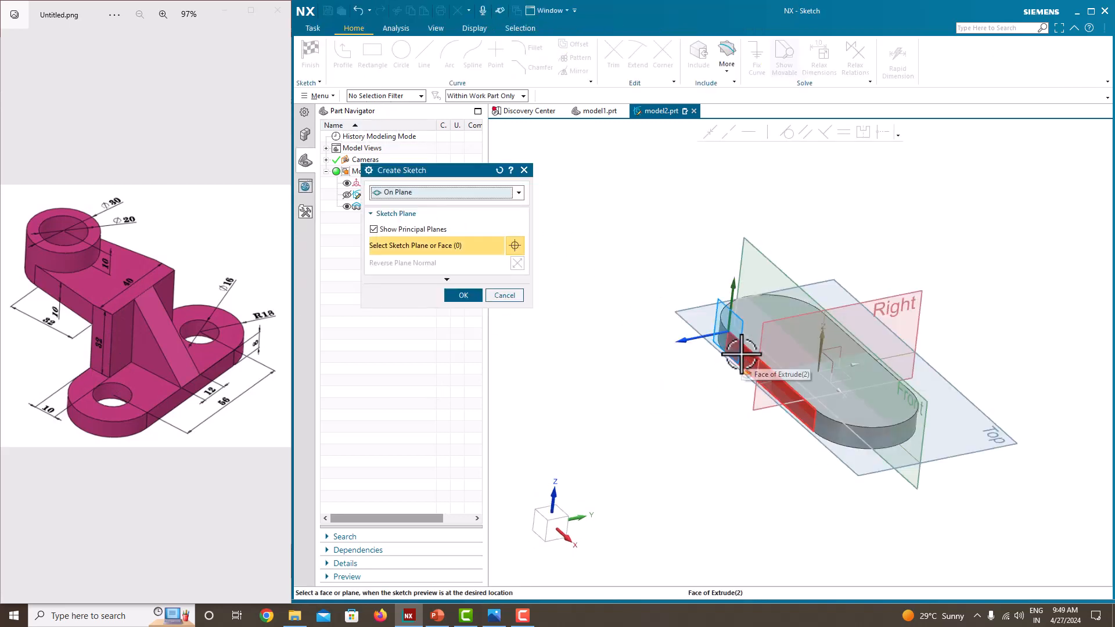
click(742, 353)
click(464, 296)
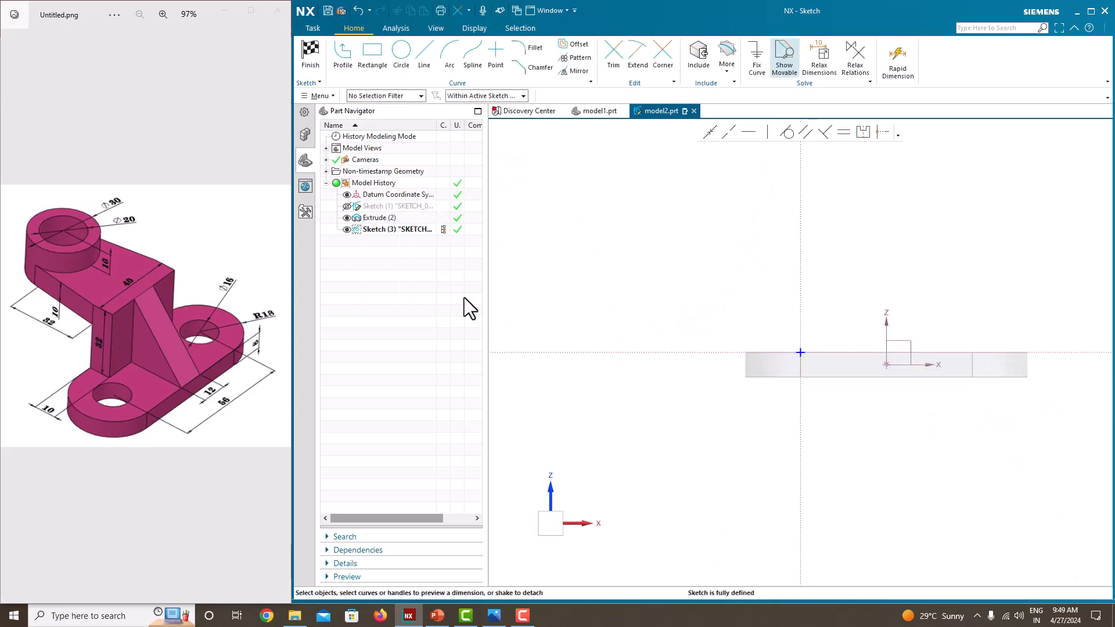
Step: Sketch a vertical line about 53 mm long upward from the midpoint of the plate's bottom edge
scroll(885, 421, up, 4)
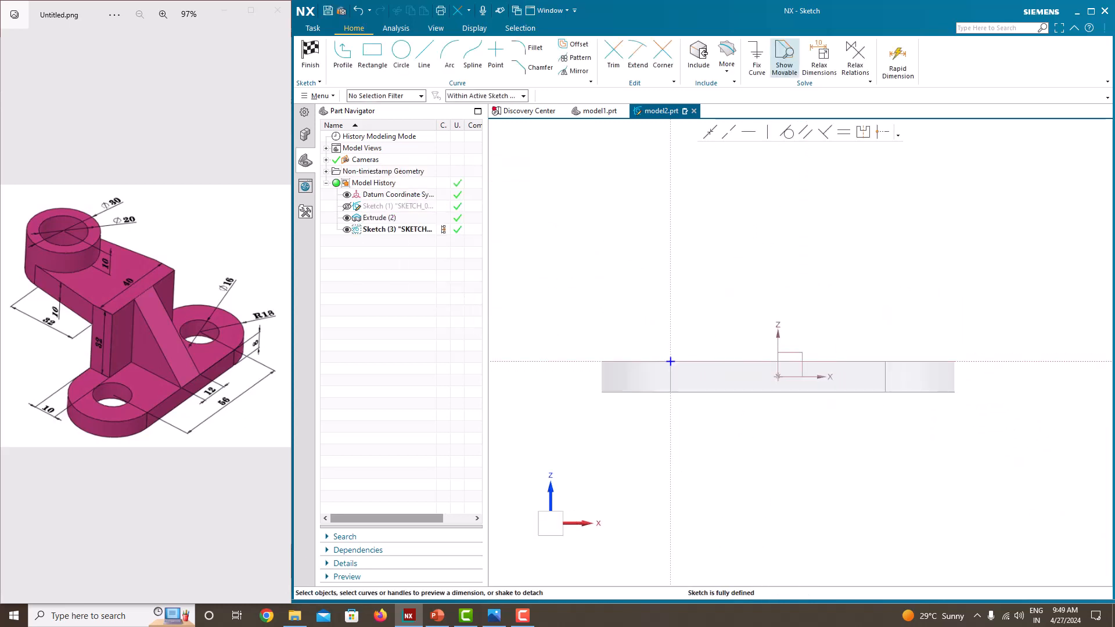
click(422, 55)
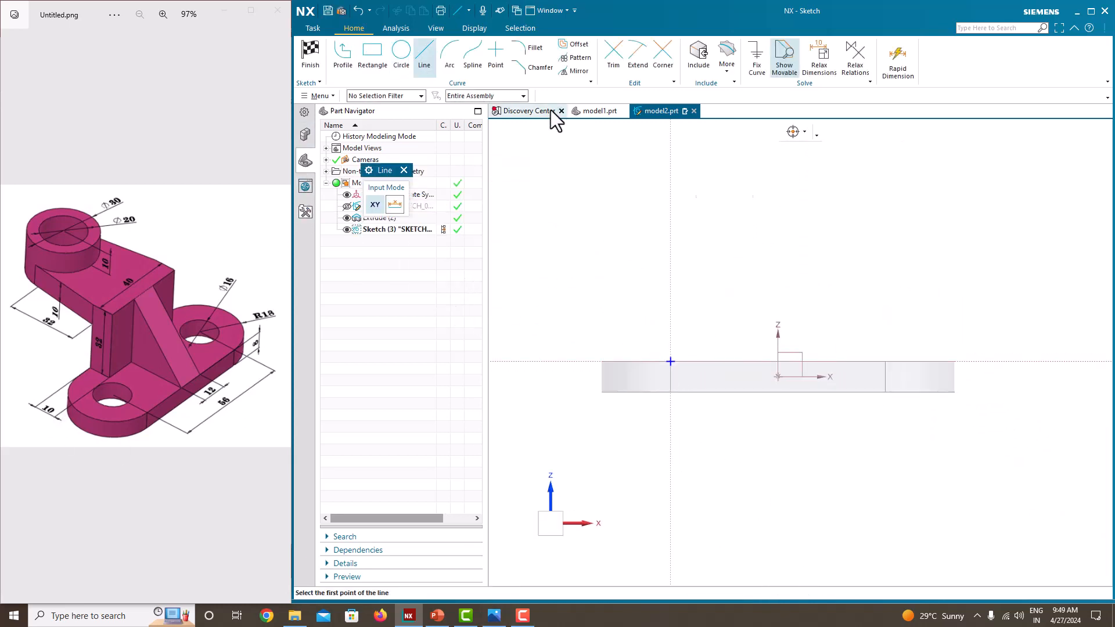
click(779, 392)
click(779, 189)
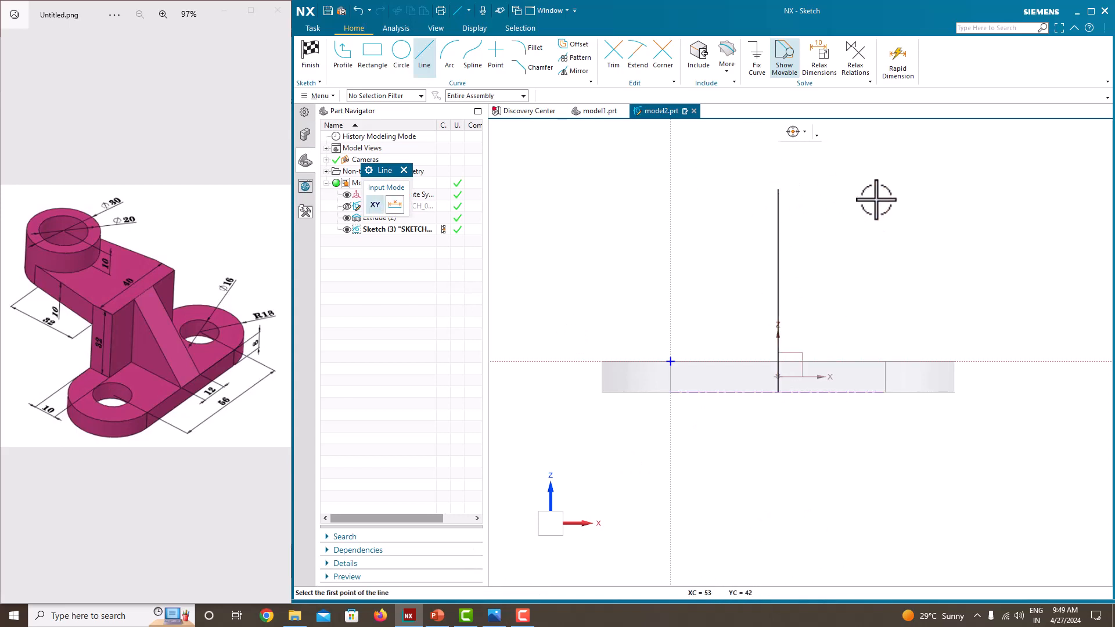
key(Escape)
Step: Dimension the vertical line's length as 55 mm
click(779, 235)
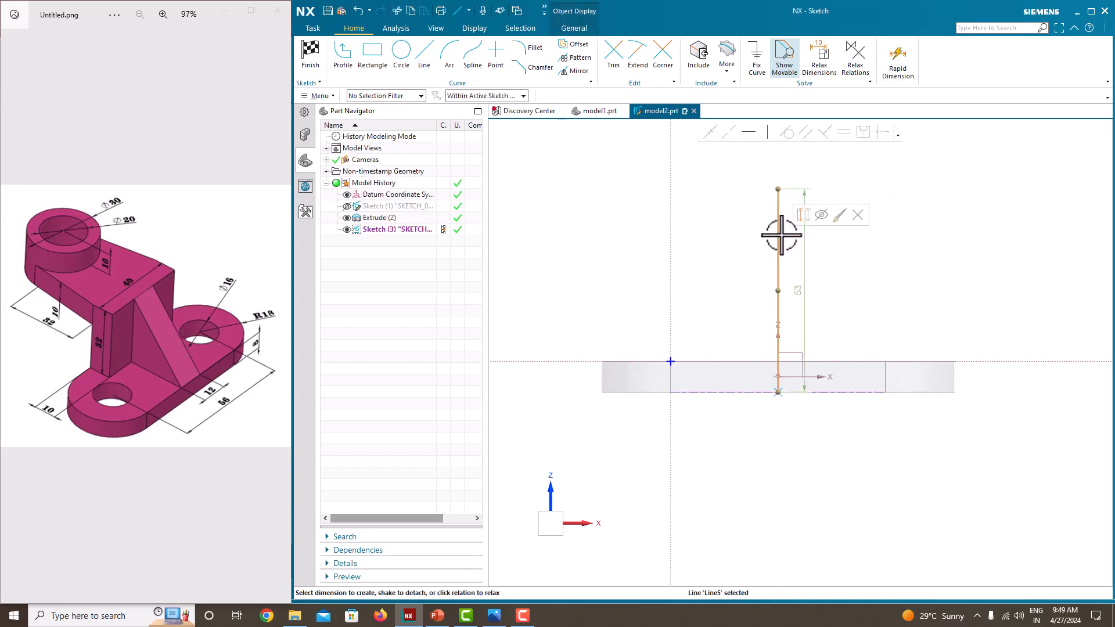
double_click(798, 290)
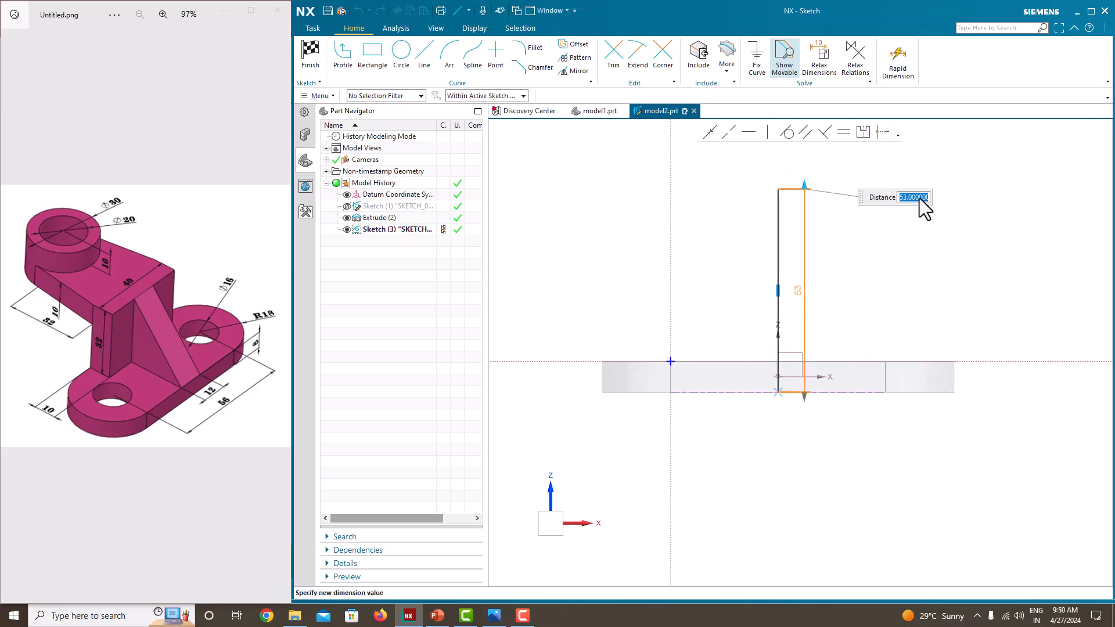
key(Return)
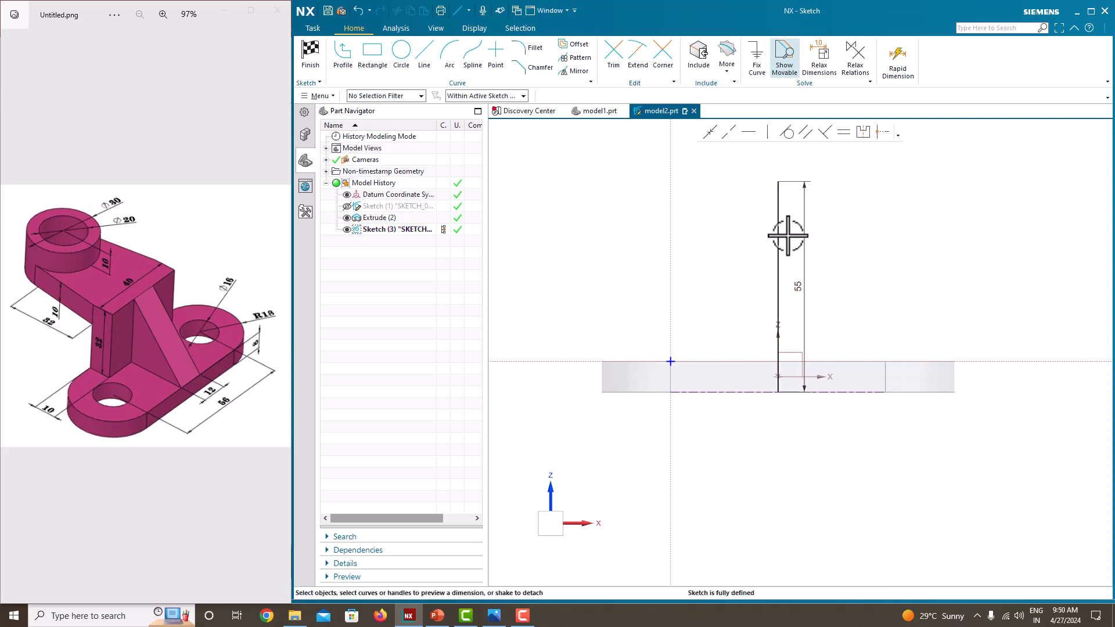
Step: Fix the vertical line in place and convert it to a reference line
click(779, 232)
click(763, 69)
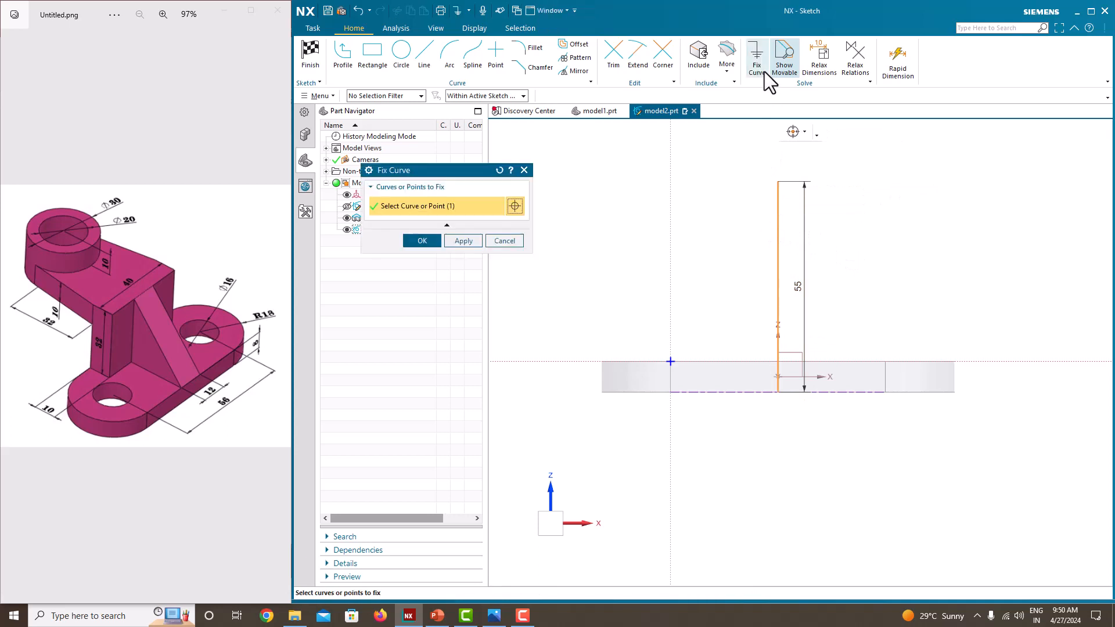
click(437, 242)
click(777, 251)
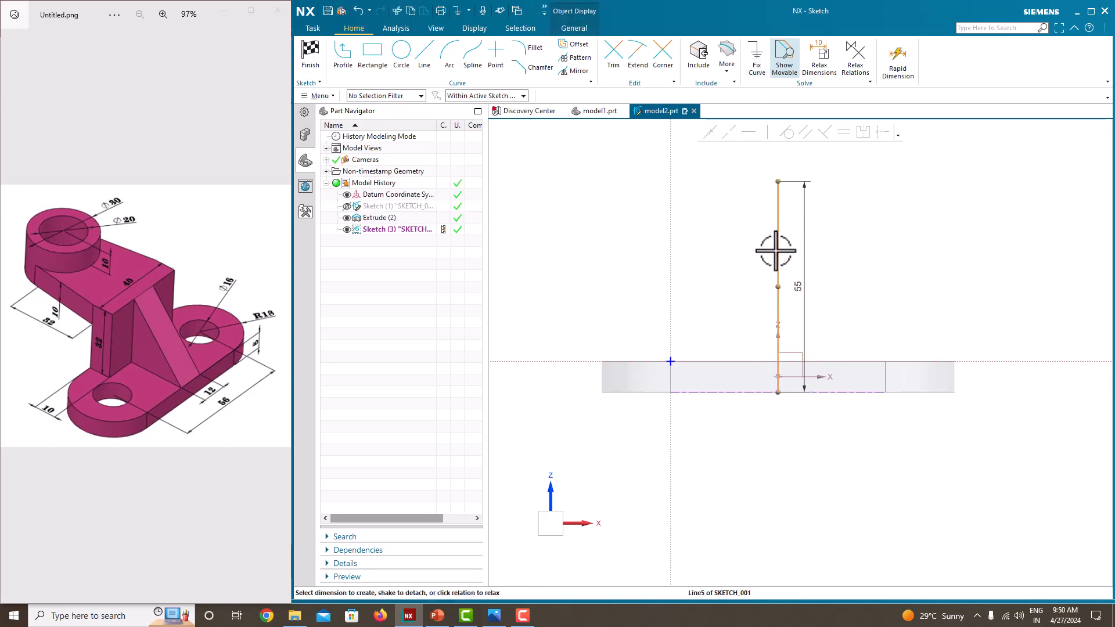
right_click(778, 251)
click(783, 239)
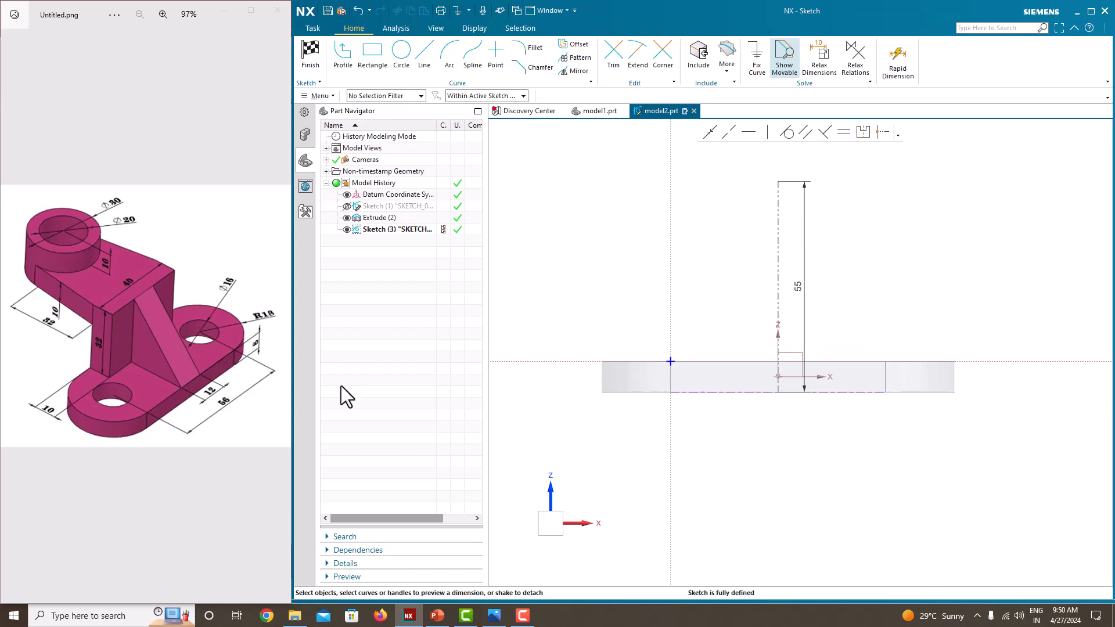
Step: Sketch a rectangle about 40 mm high on the plate's top edge, spanning the reference line, and set its width to 40 mm
click(374, 57)
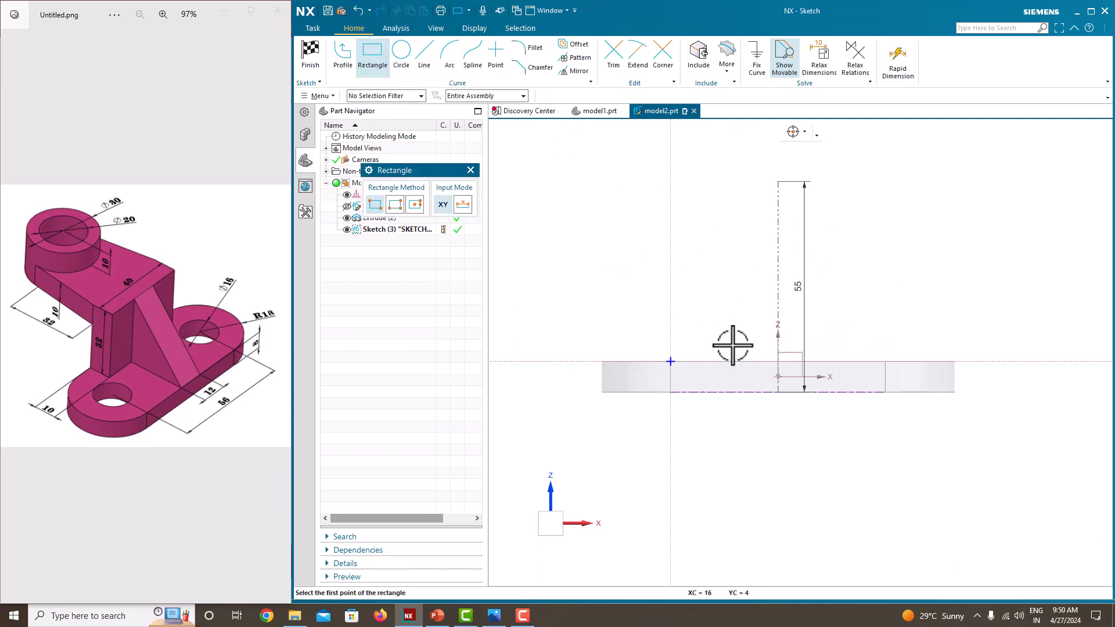
click(711, 361)
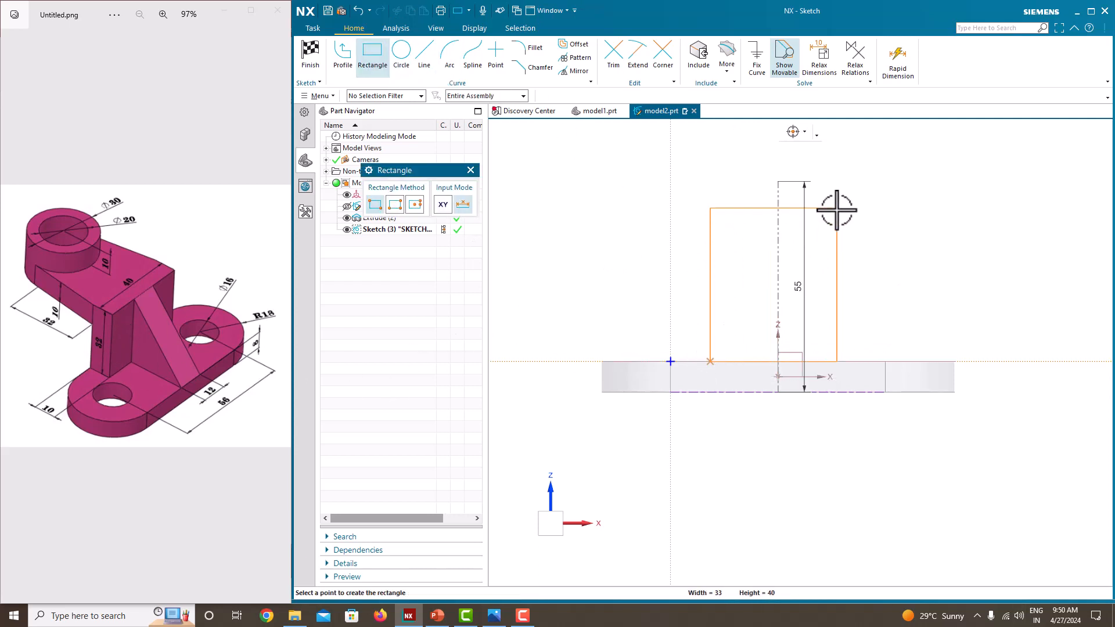
click(856, 209)
key(Escape)
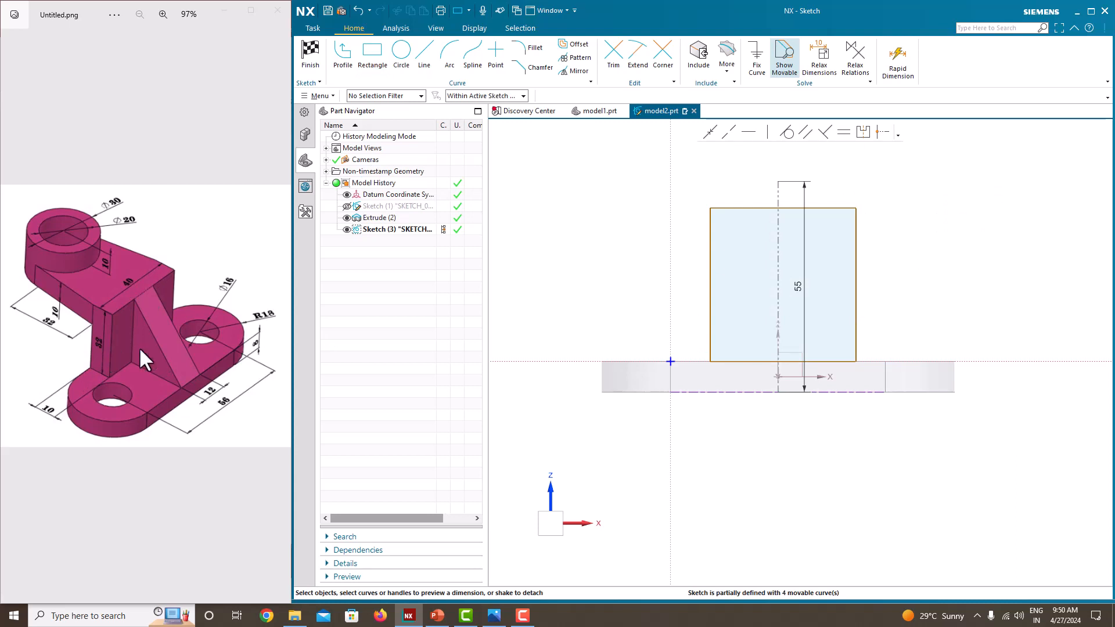
drag(793, 213, 785, 192)
text(40)
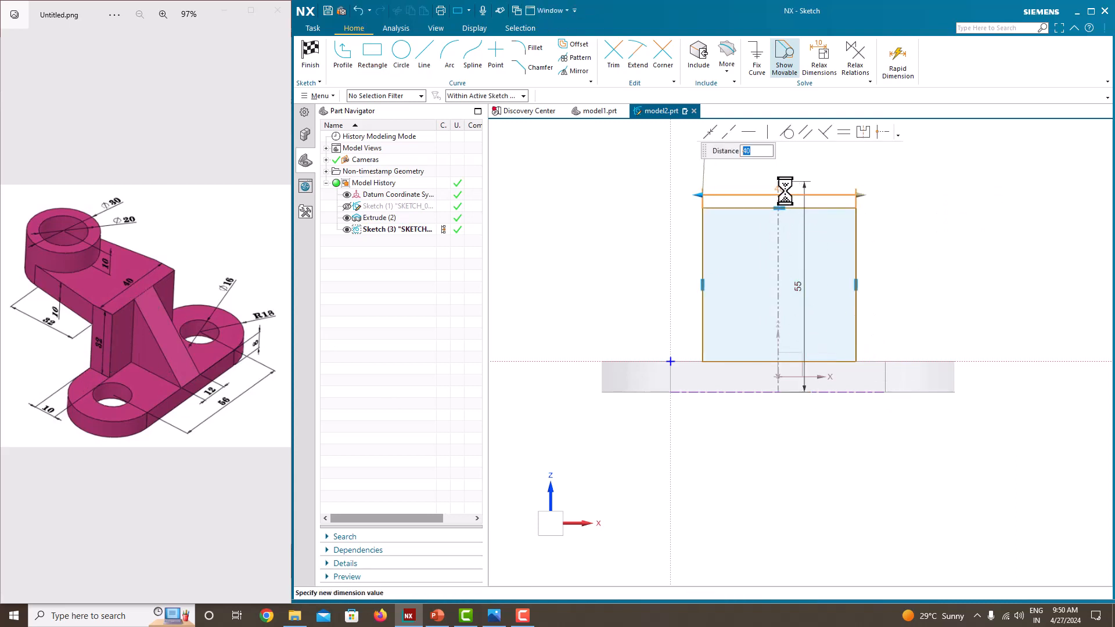
Step: Confirm the rectangle's 40 mm width and set its height to 32 mm
key(Return)
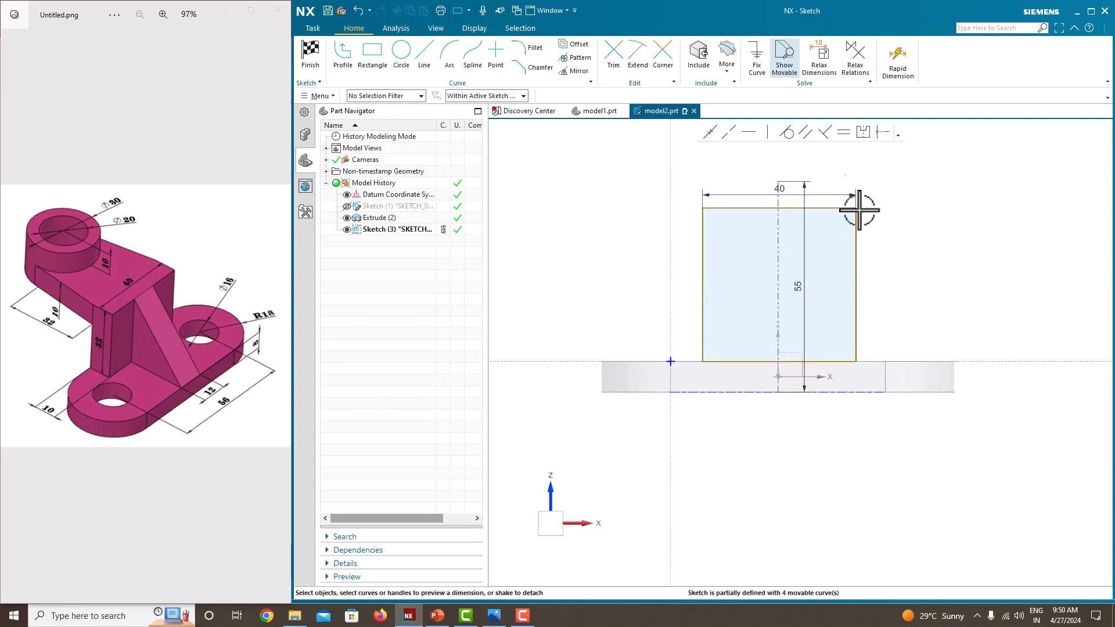
click(857, 250)
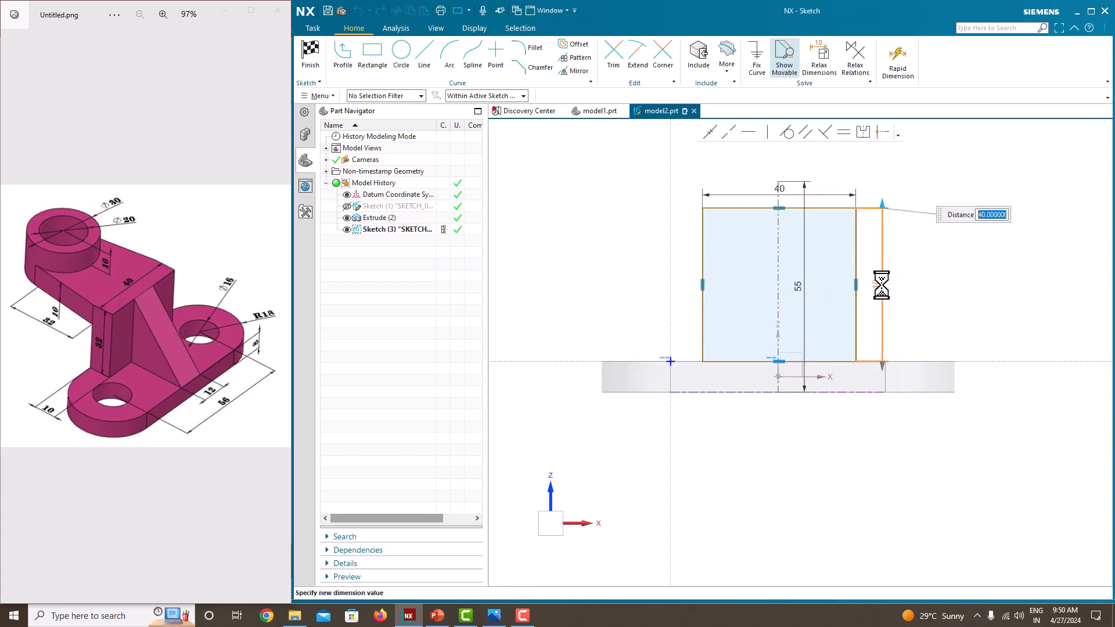
text(32)
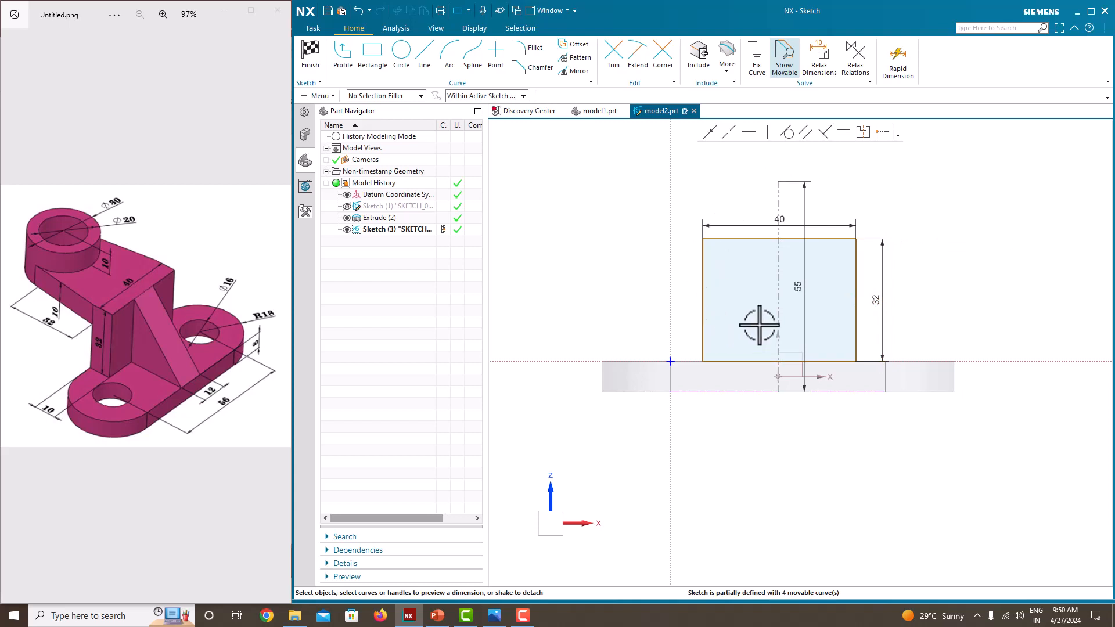
Step: Make the rectangle's two upper corners symmetric about the vertical reference line
click(861, 131)
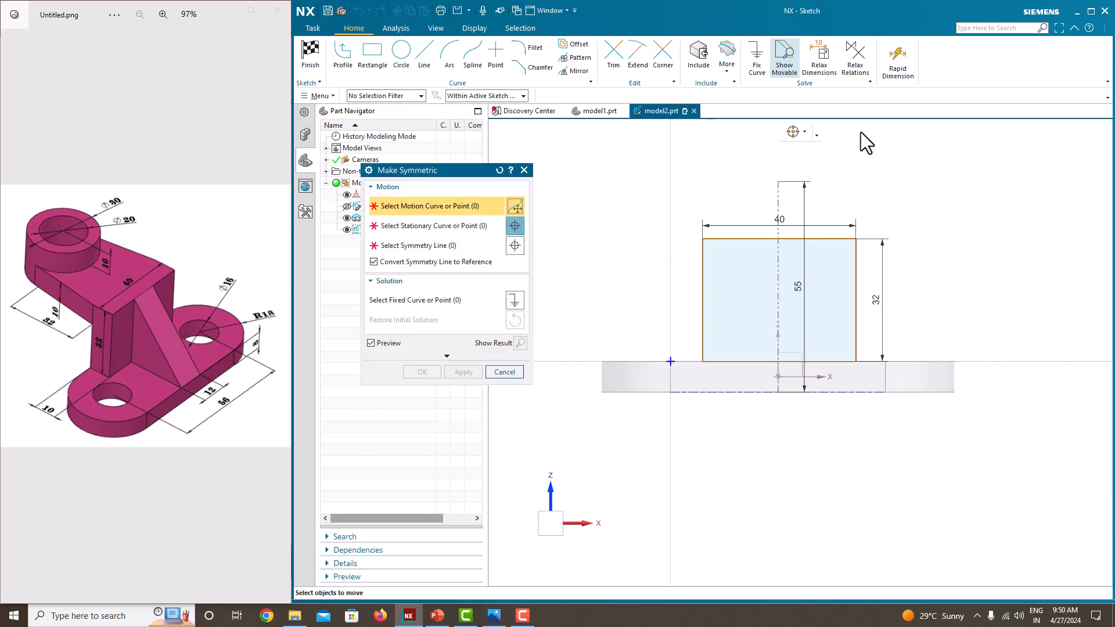
click(856, 239)
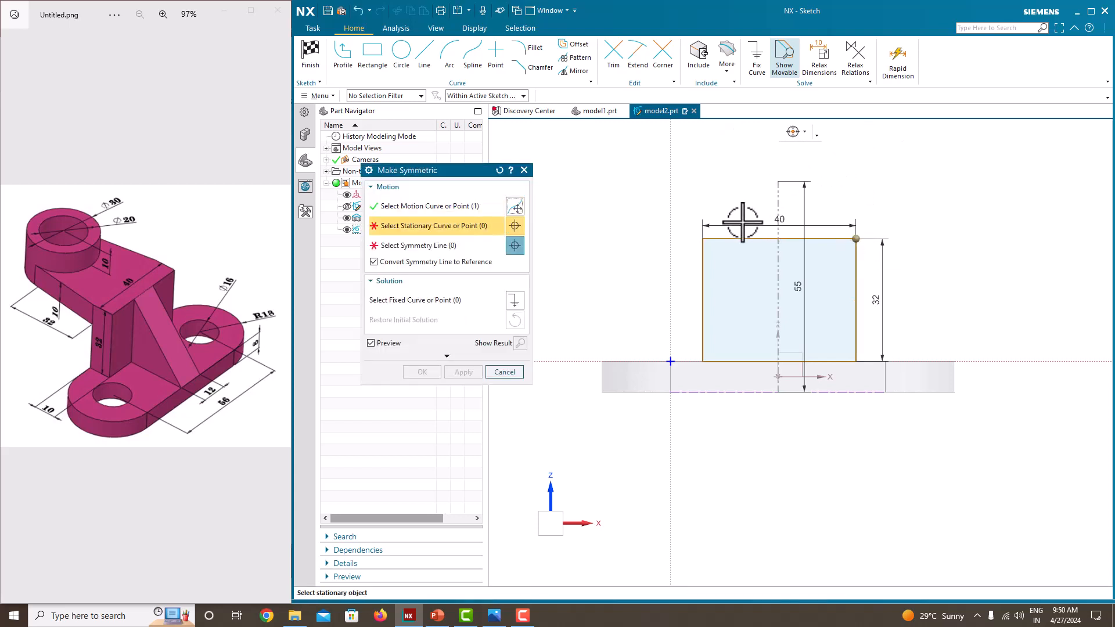
click(703, 239)
click(781, 197)
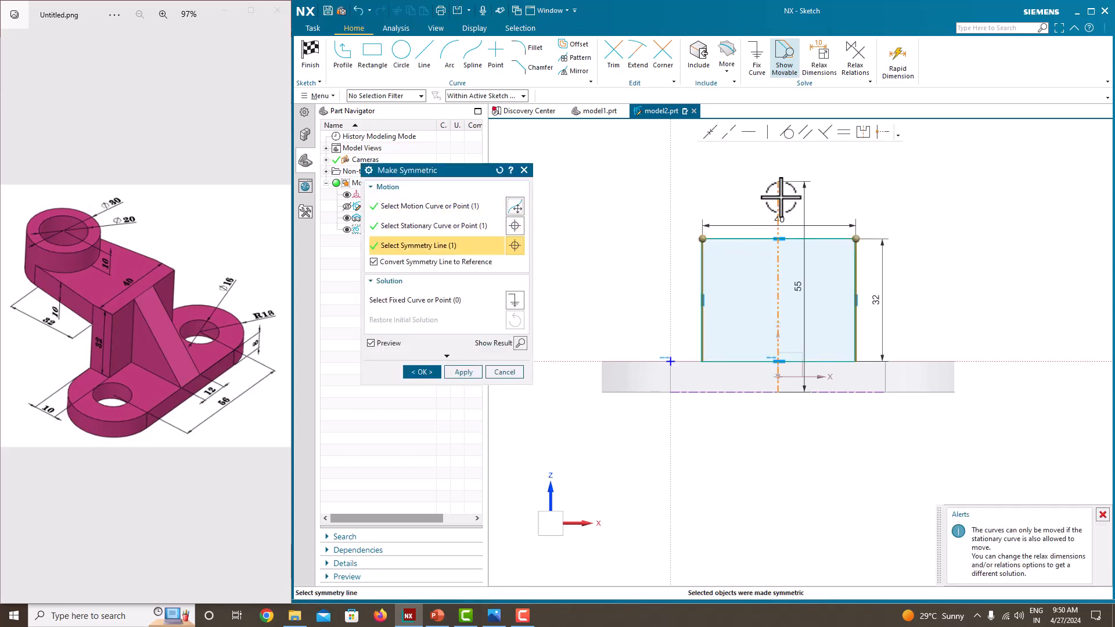
click(469, 372)
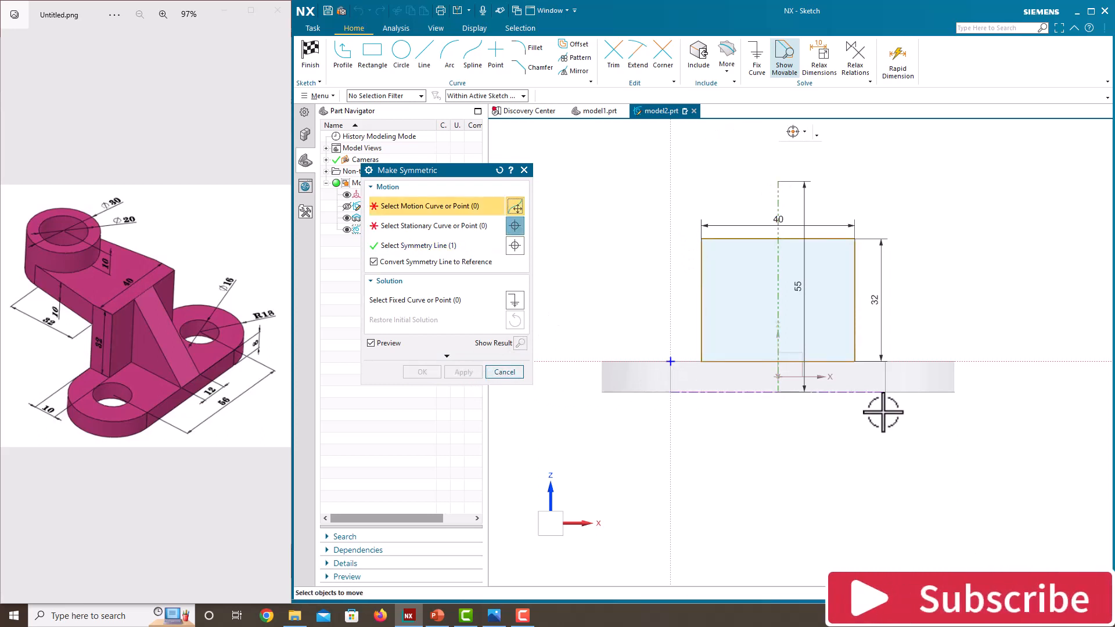
click(525, 169)
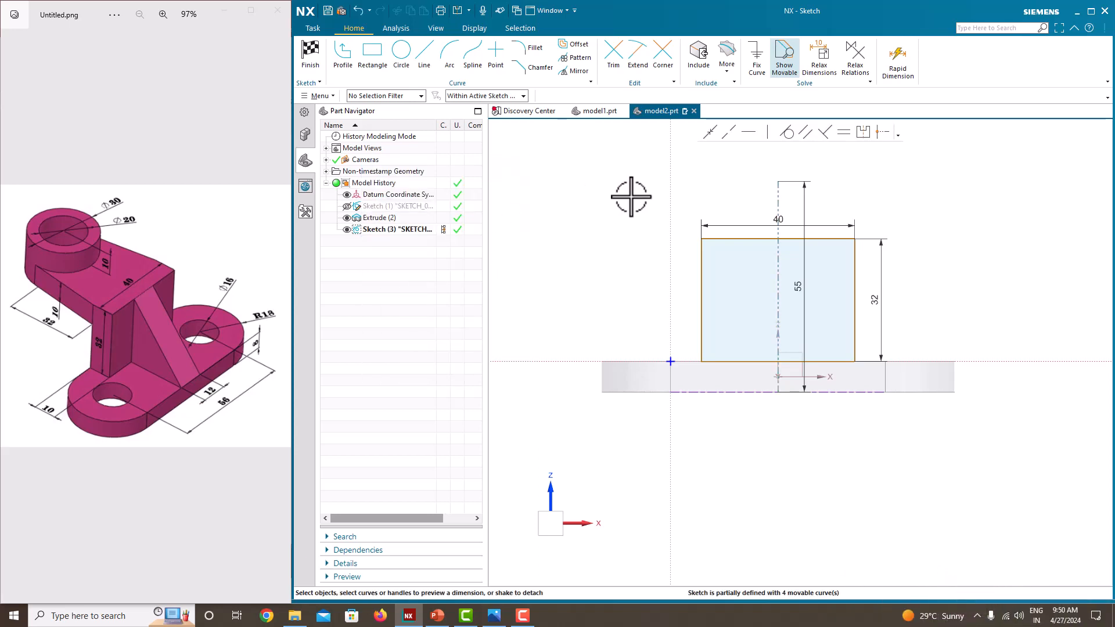
Step: Finish the sketch and extrude the rectangle 10 mm inward over the base plate, uniting it with the plate
right_click(607, 196)
click(638, 202)
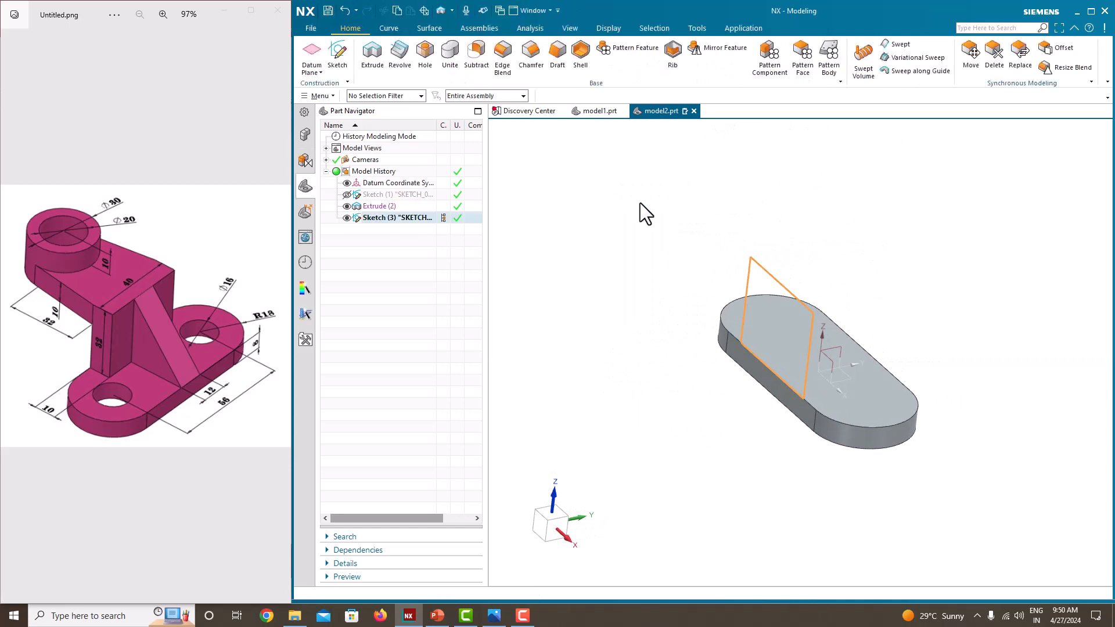
click(369, 61)
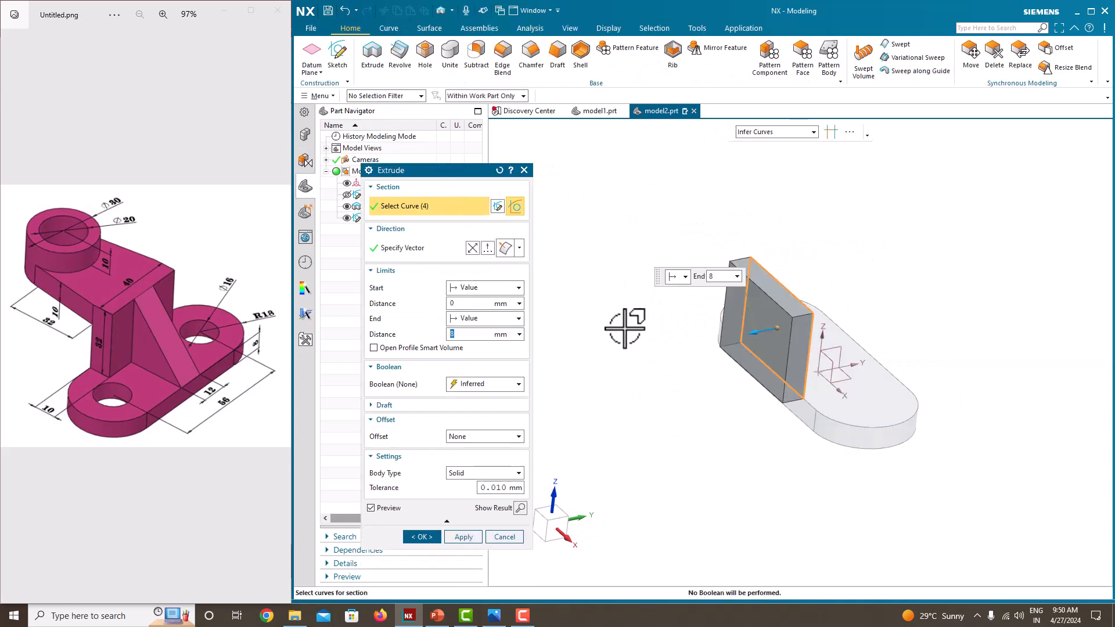
middle_drag(629, 323, 667, 342)
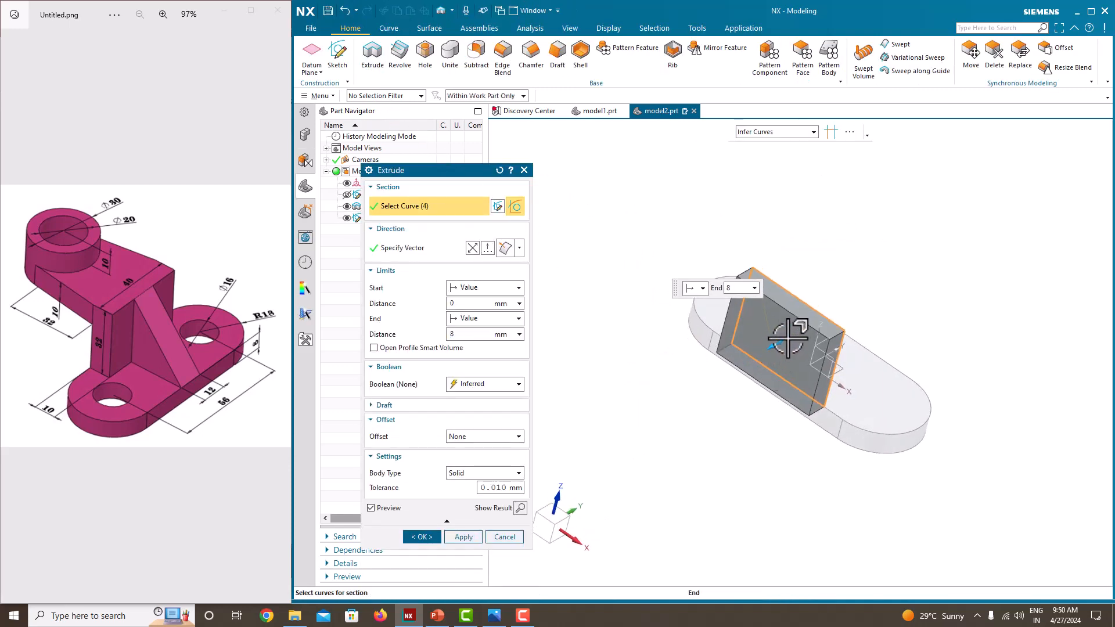
double_click(786, 338)
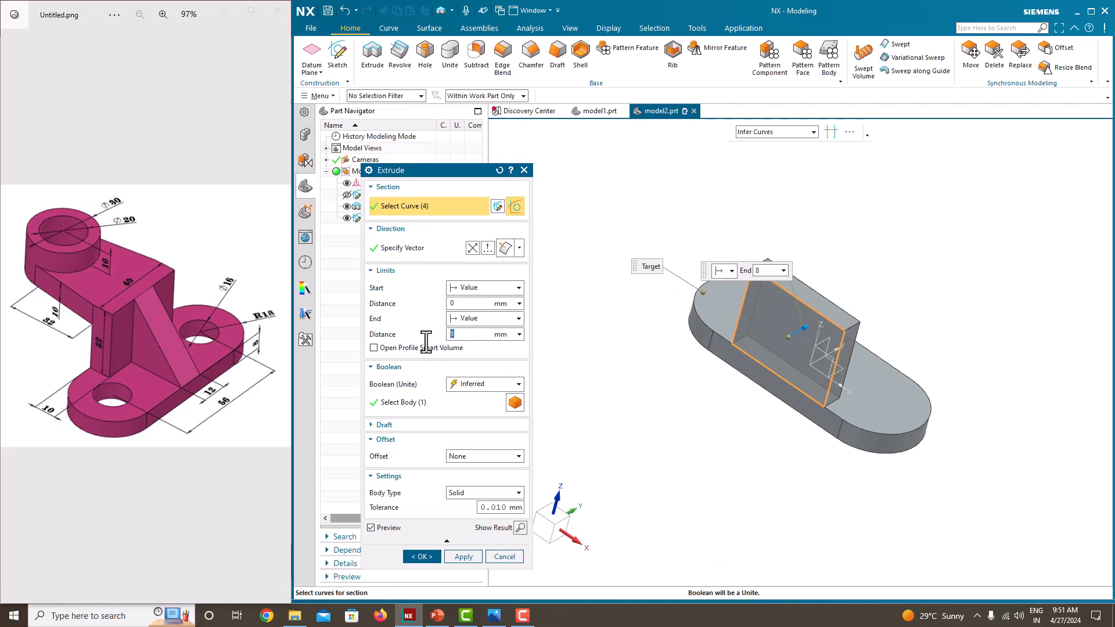
text(10)
key(Return)
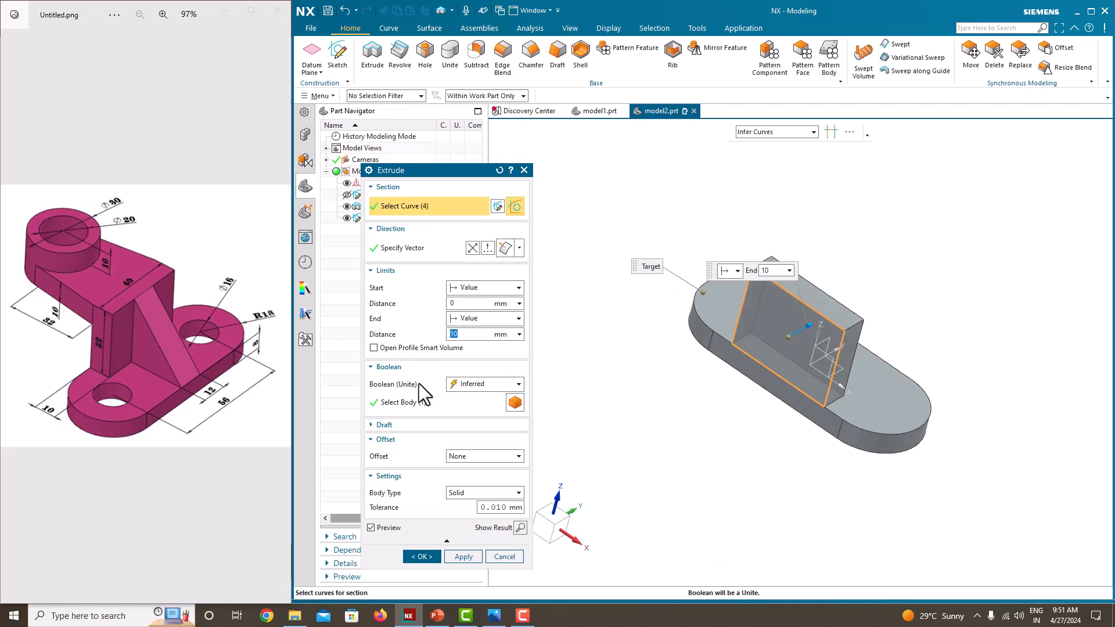
click(422, 556)
Step: Hide the wall's rectangle sketch and start a new sketch on the upright wall's top face
middle_drag(637, 423, 573, 452)
click(347, 218)
middle_drag(524, 298, 607, 311)
middle_drag(637, 276, 666, 291)
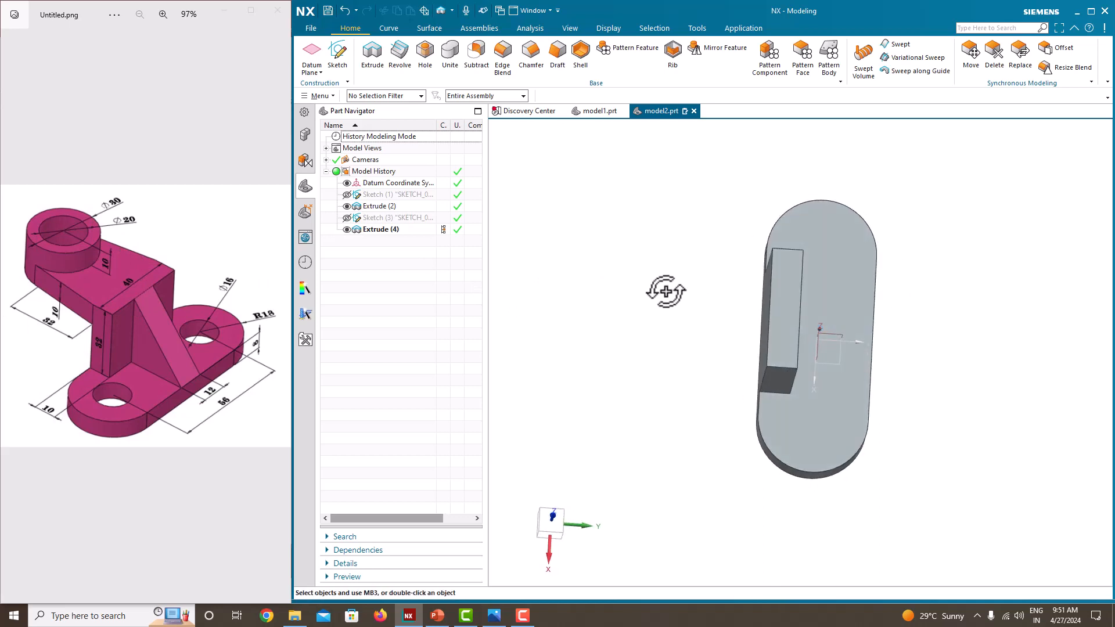
click(343, 61)
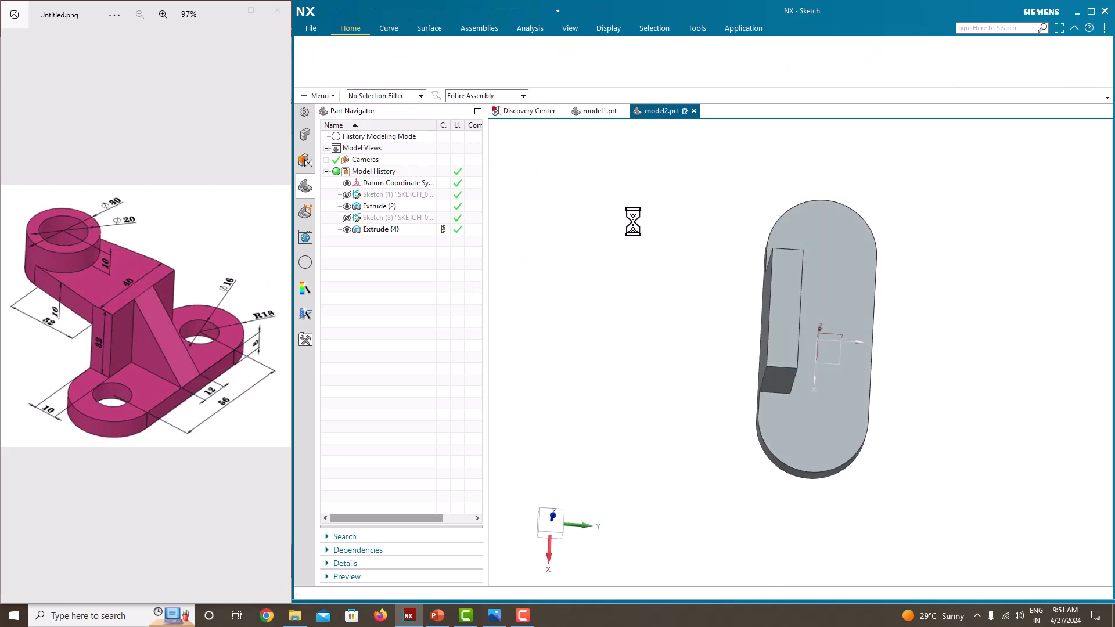
click(785, 273)
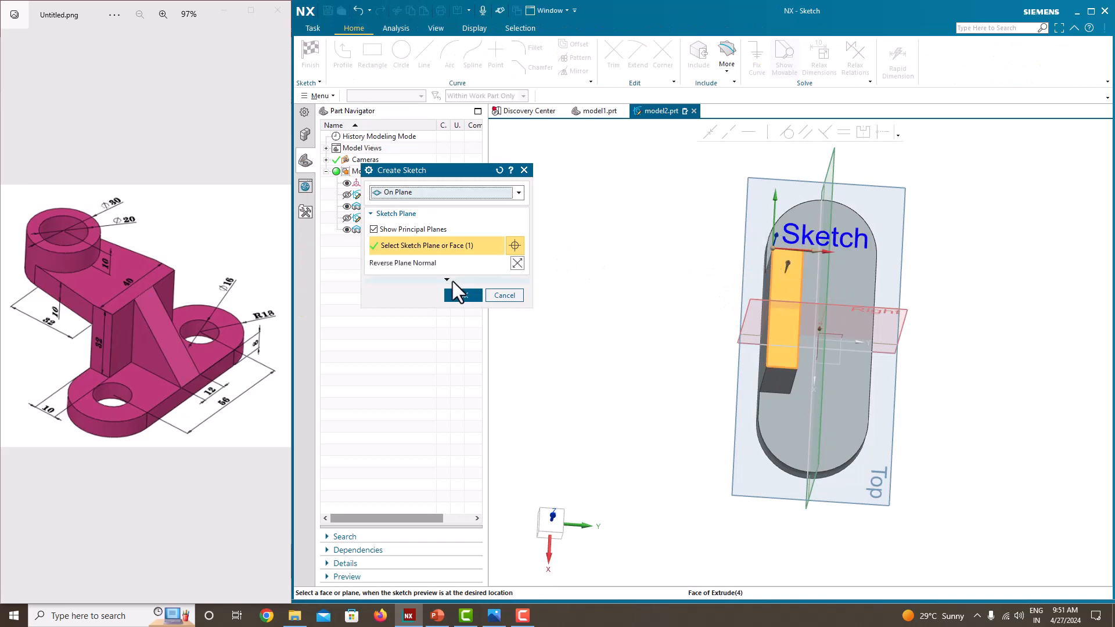
click(460, 295)
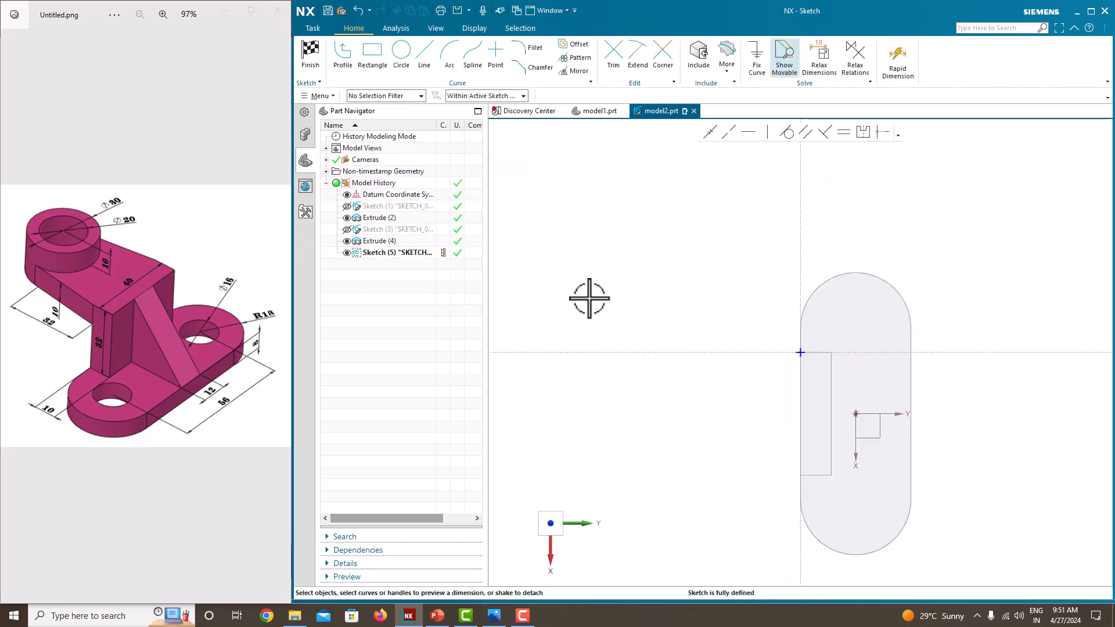
Step: Sketch a horizontal line about 102 mm long from the midpoint of the wall's inner top edge outward past the plate
click(416, 66)
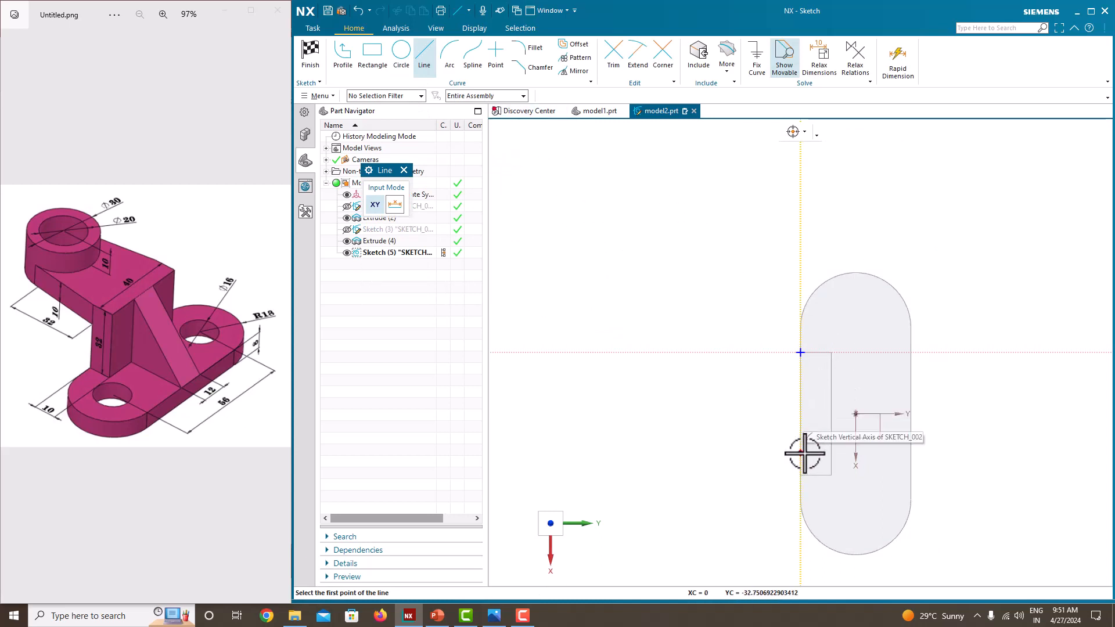
click(830, 414)
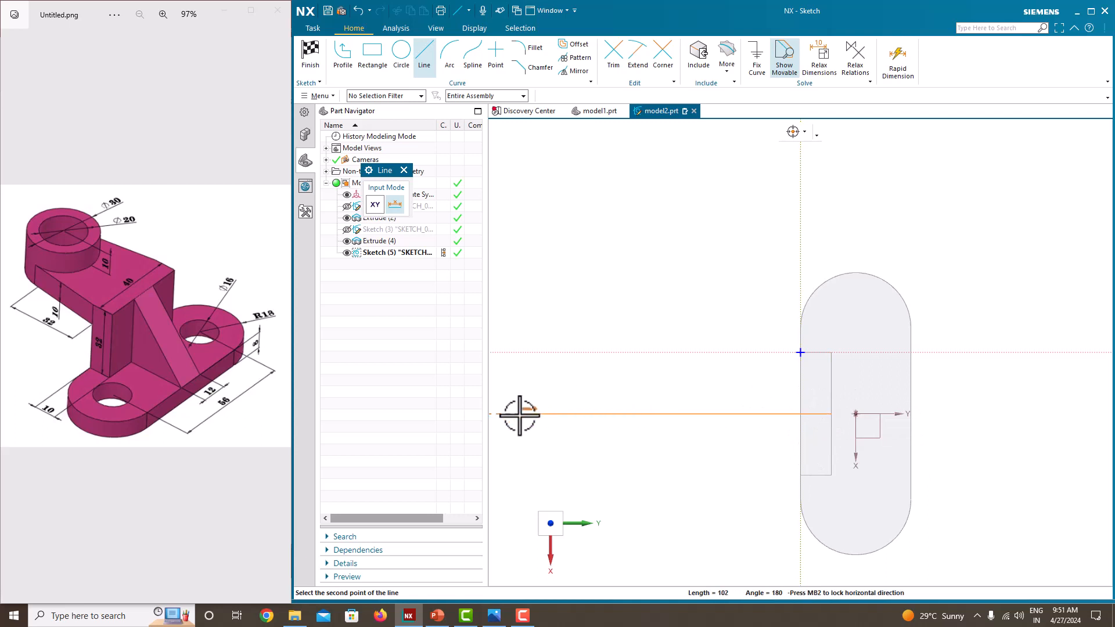
click(520, 414)
key(Escape)
scroll(588, 304, down, 2)
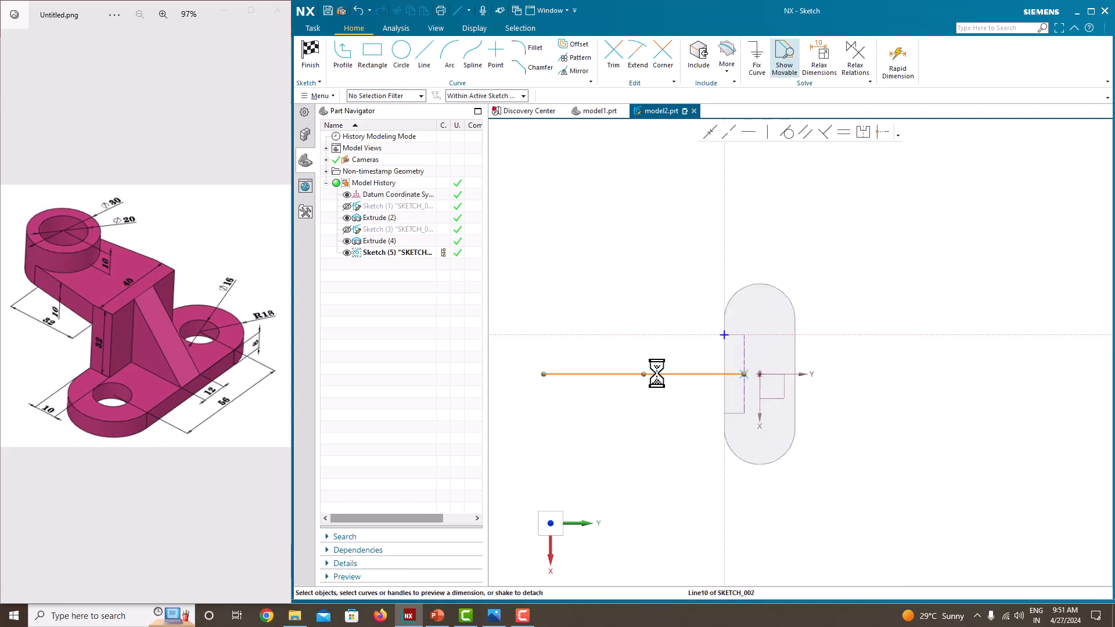
Step: Dimension the horizontal line's length and convert the line to a reference line
drag(656, 374, 655, 409)
scroll(663, 381, up, 2)
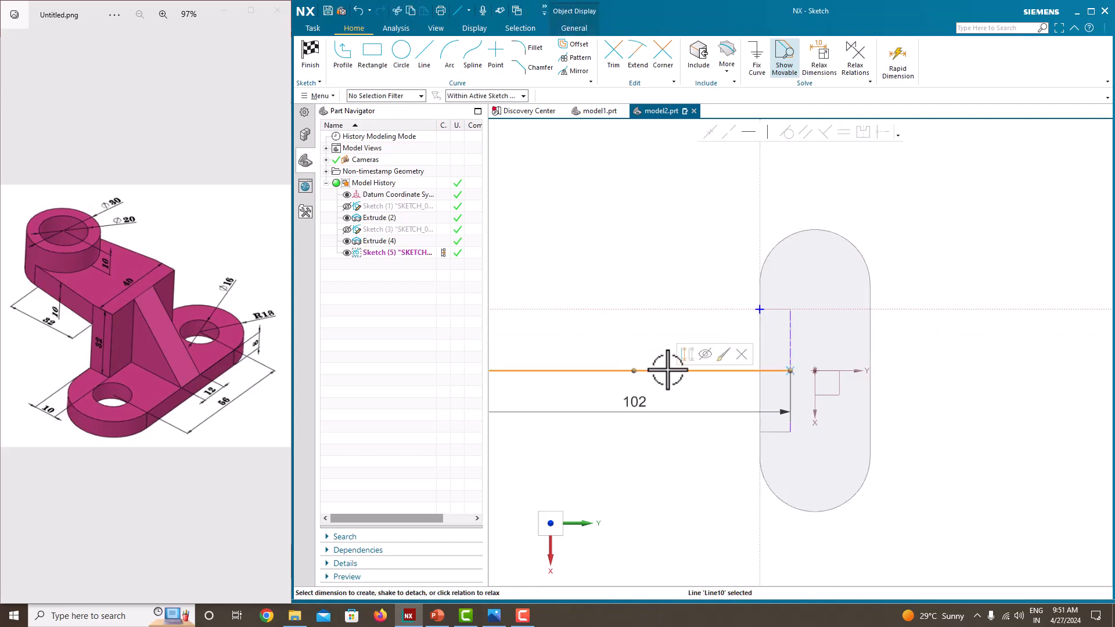
click(677, 371)
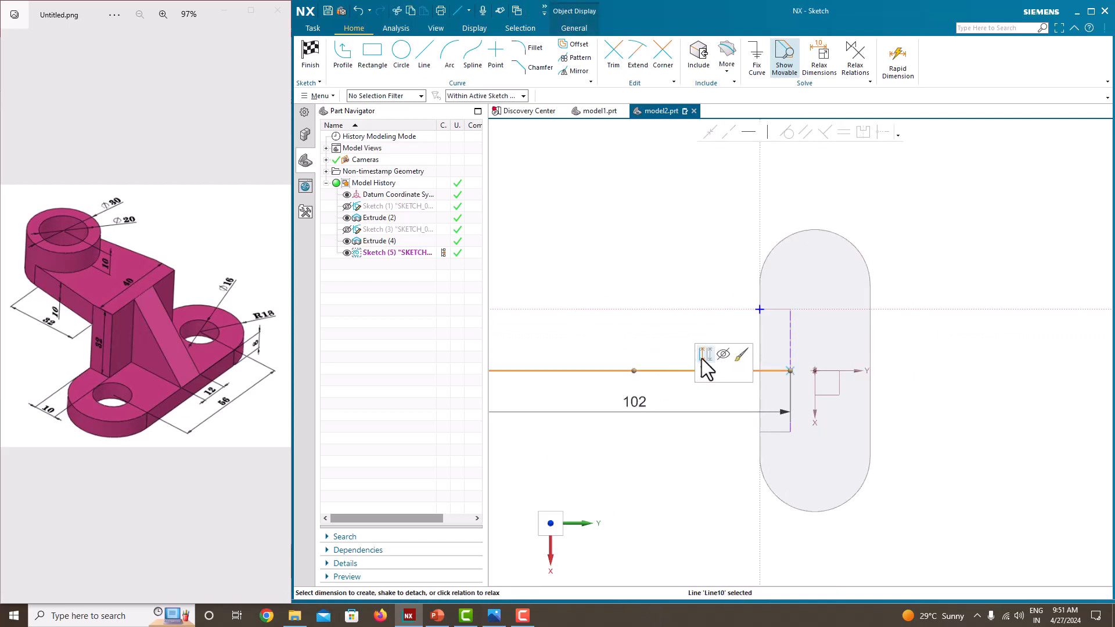
click(704, 355)
Step: Sketch a circle about 27 mm in diameter centred on the horizontal reference line, outside the base plate
scroll(702, 358, down, 3)
scroll(703, 357, up, 1)
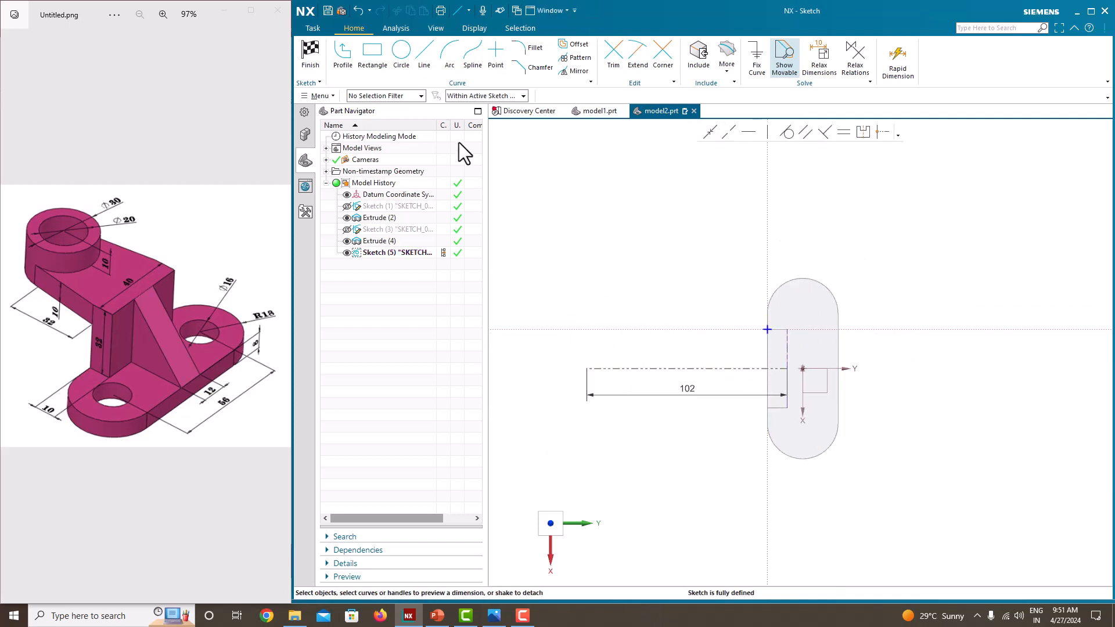
click(409, 55)
click(646, 368)
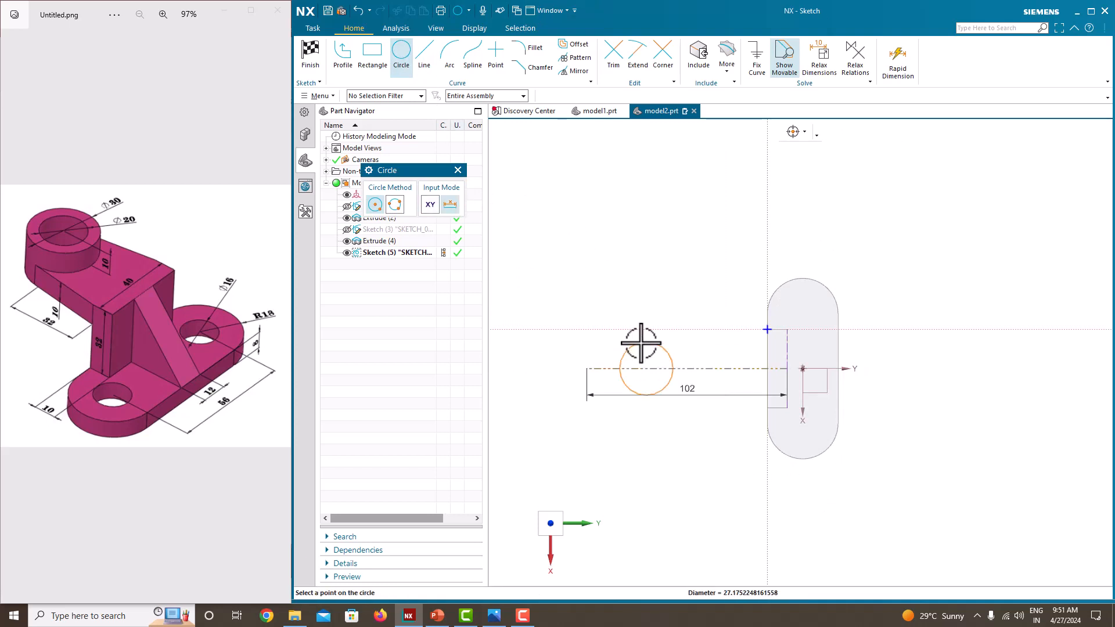
click(641, 343)
key(Escape)
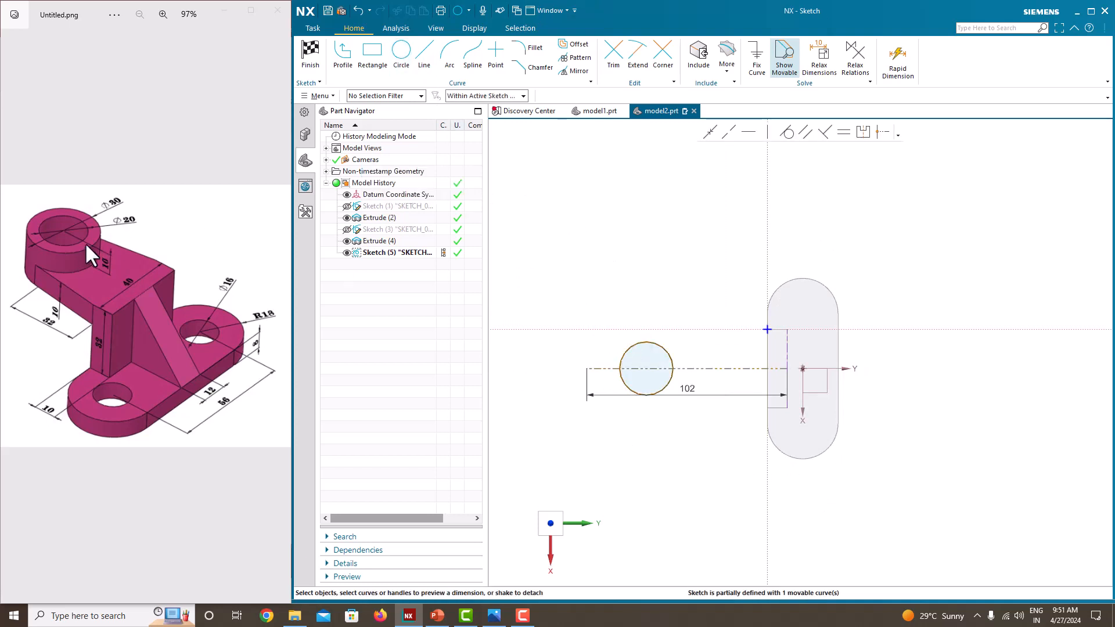
Step: Set the circle's diameter to 30 mm
scroll(85, 242, up, 3)
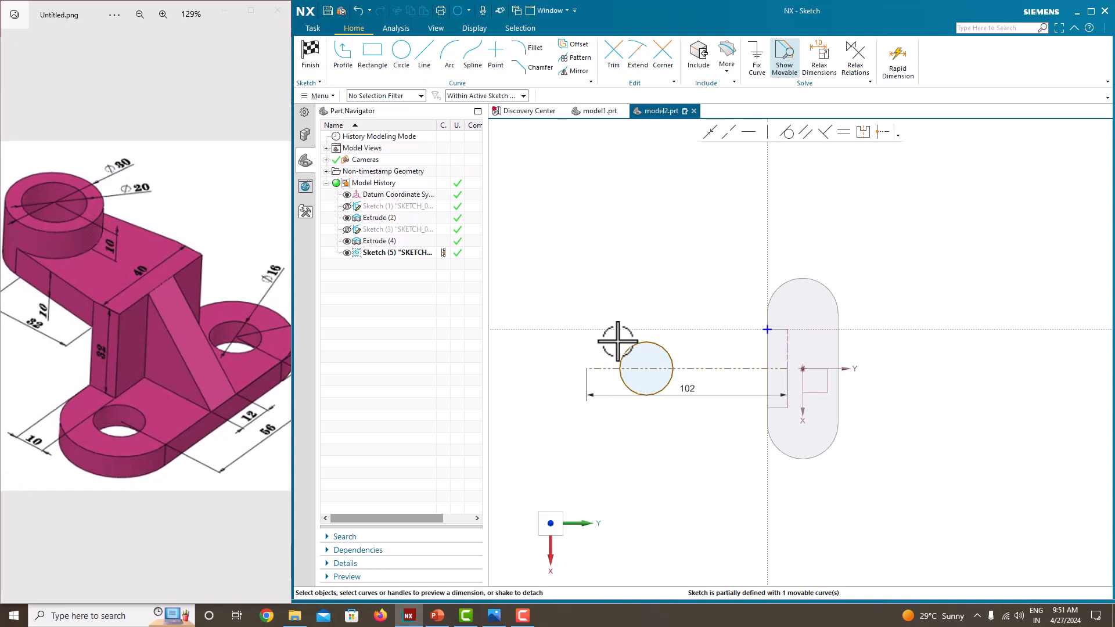
click(657, 342)
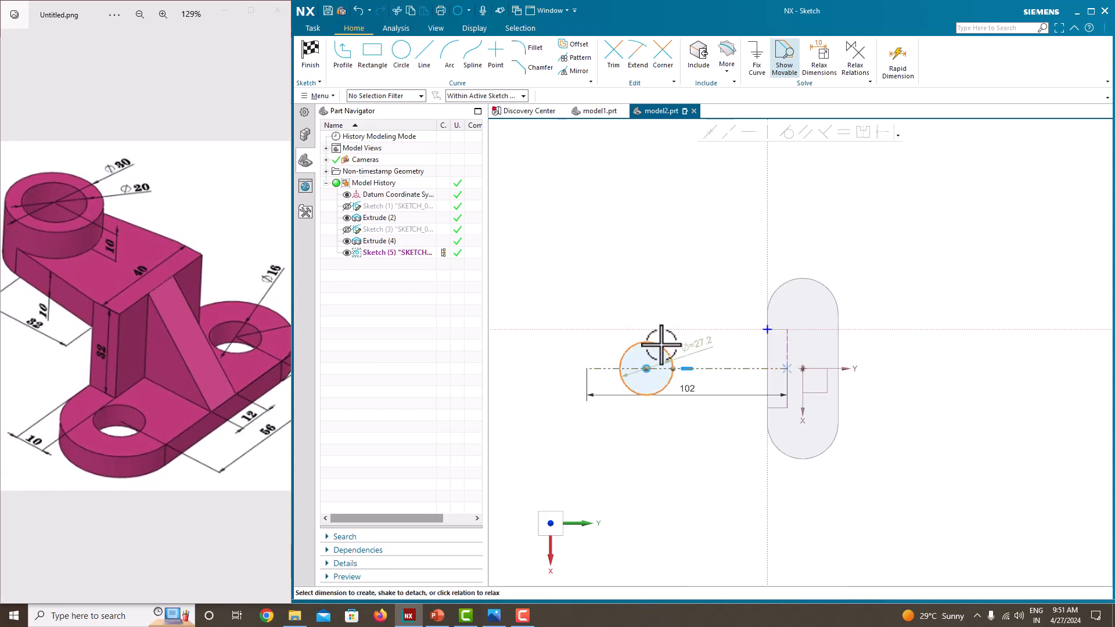
click(705, 346)
key(Return)
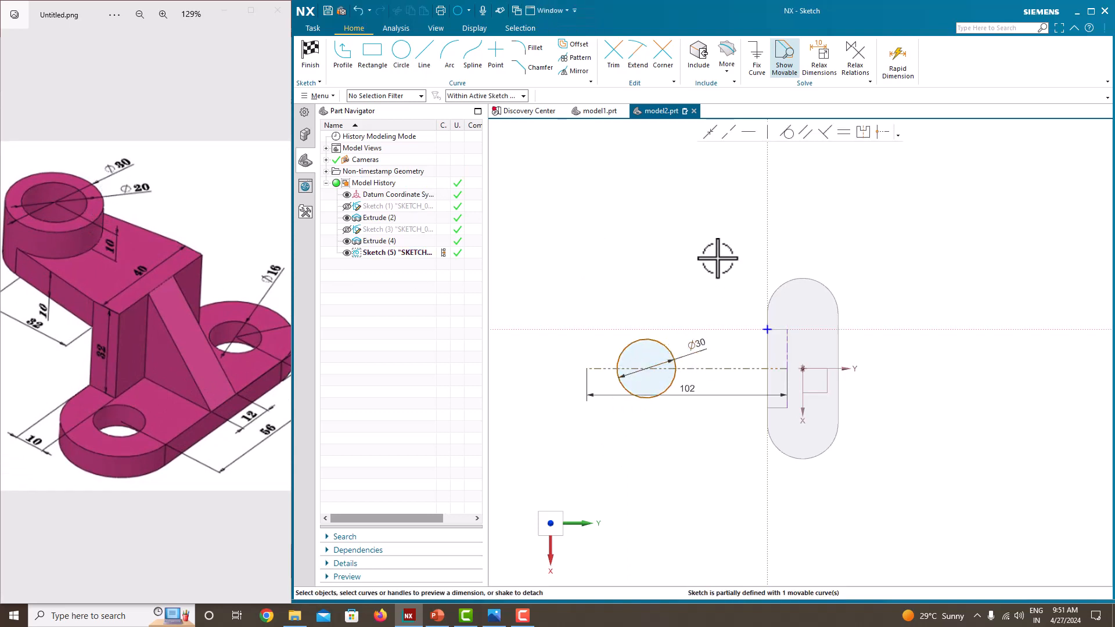
Step: Dimension the circle's centre 32 mm from the sketch's vertical axis along the wall's outer edge
scroll(88, 279, down, 2)
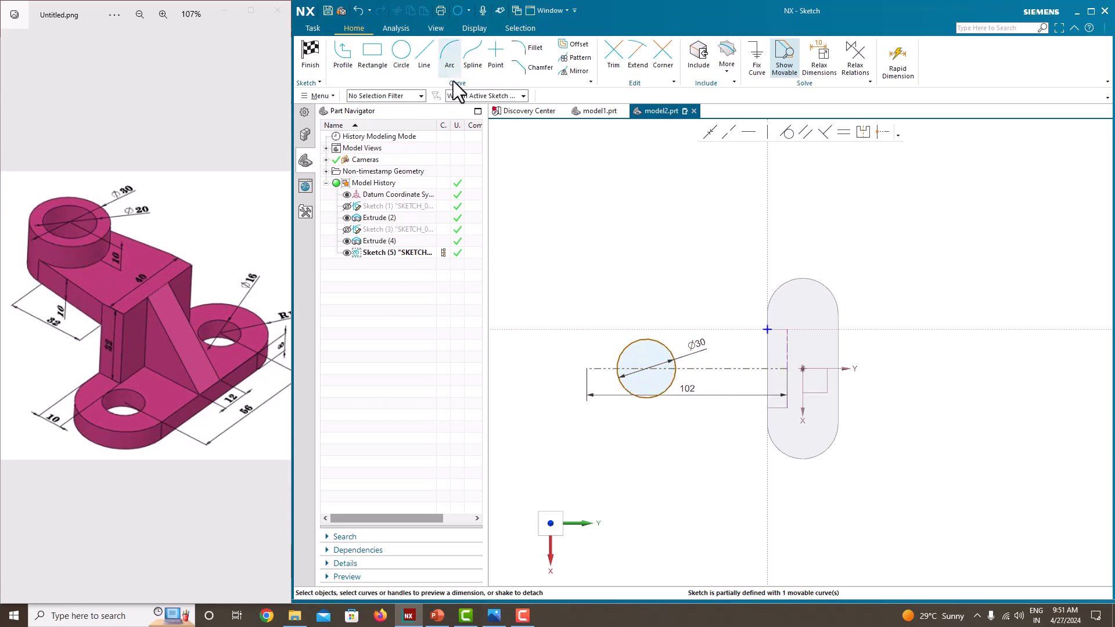
scroll(660, 373, up, 3)
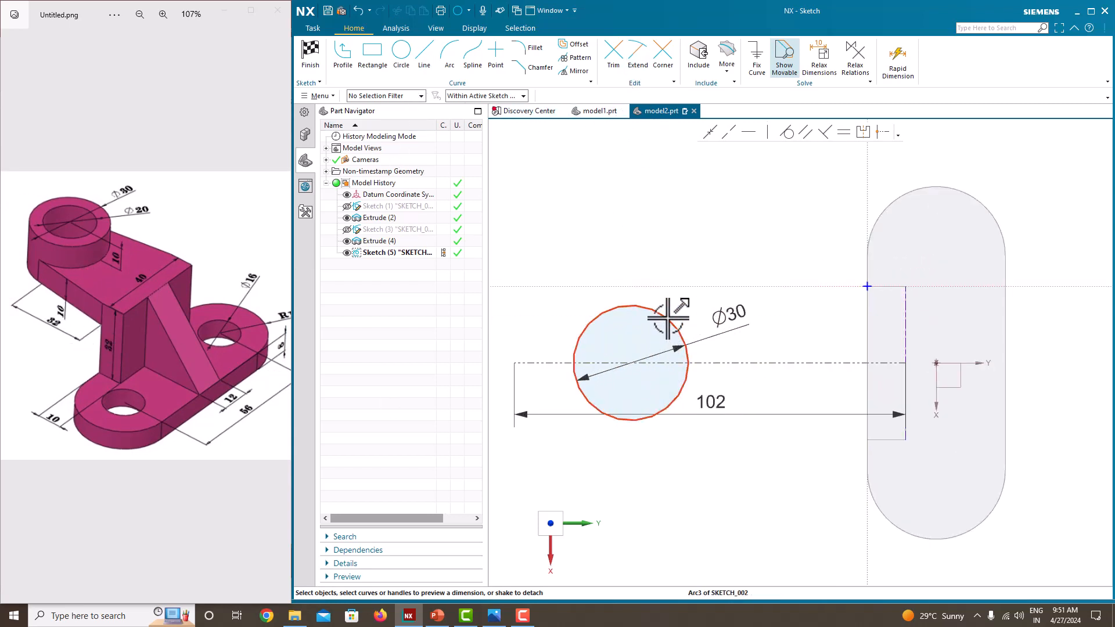
click(639, 365)
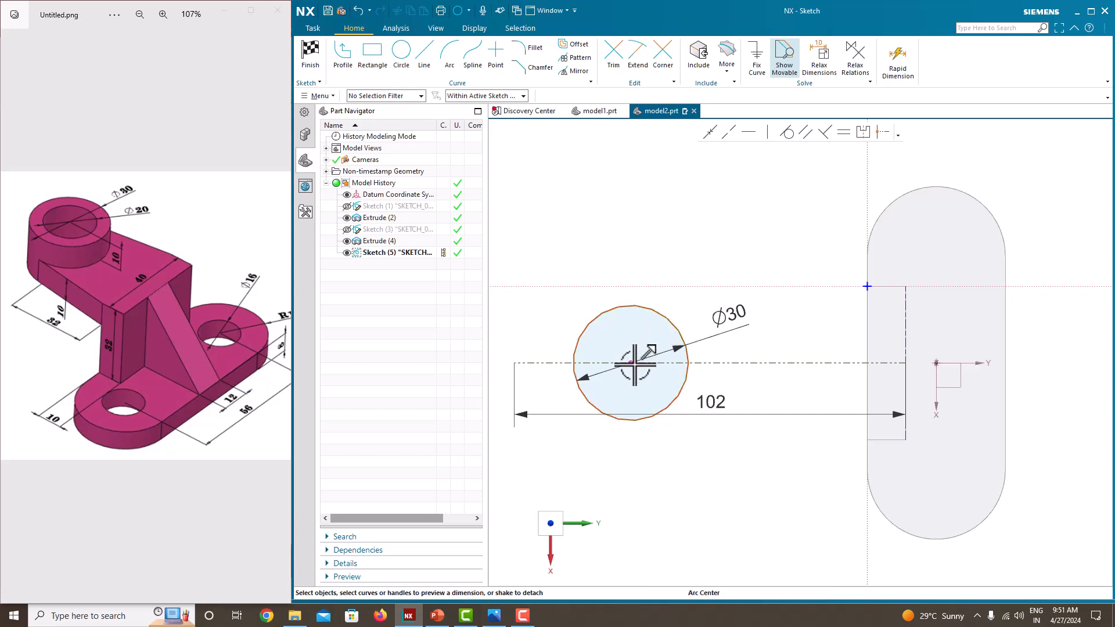
click(869, 330)
click(771, 372)
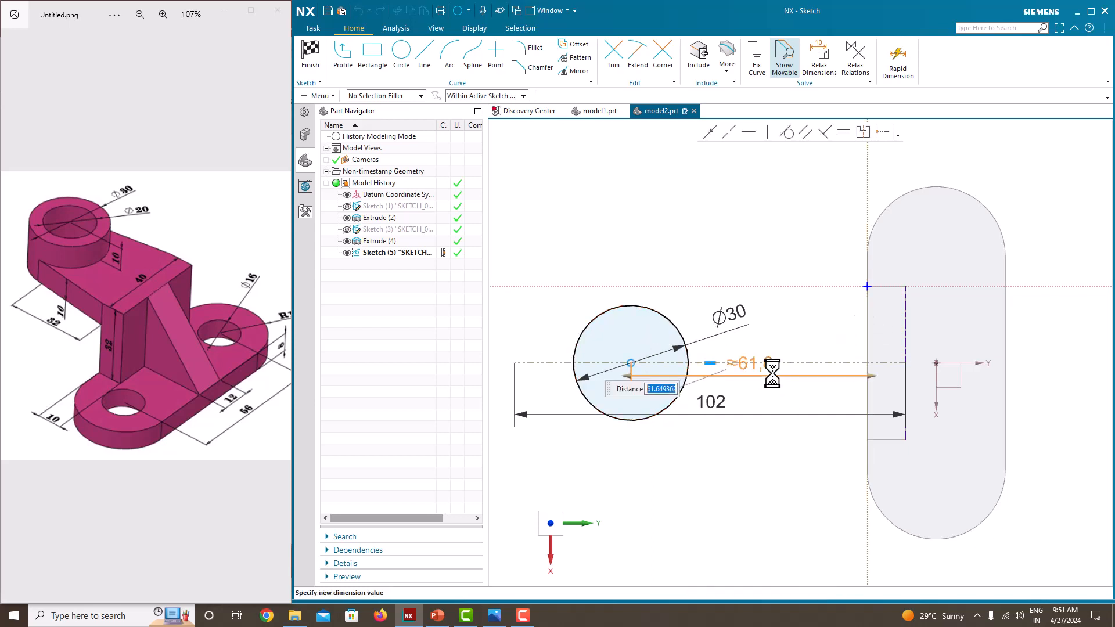
text(32)
key(Return)
click(707, 226)
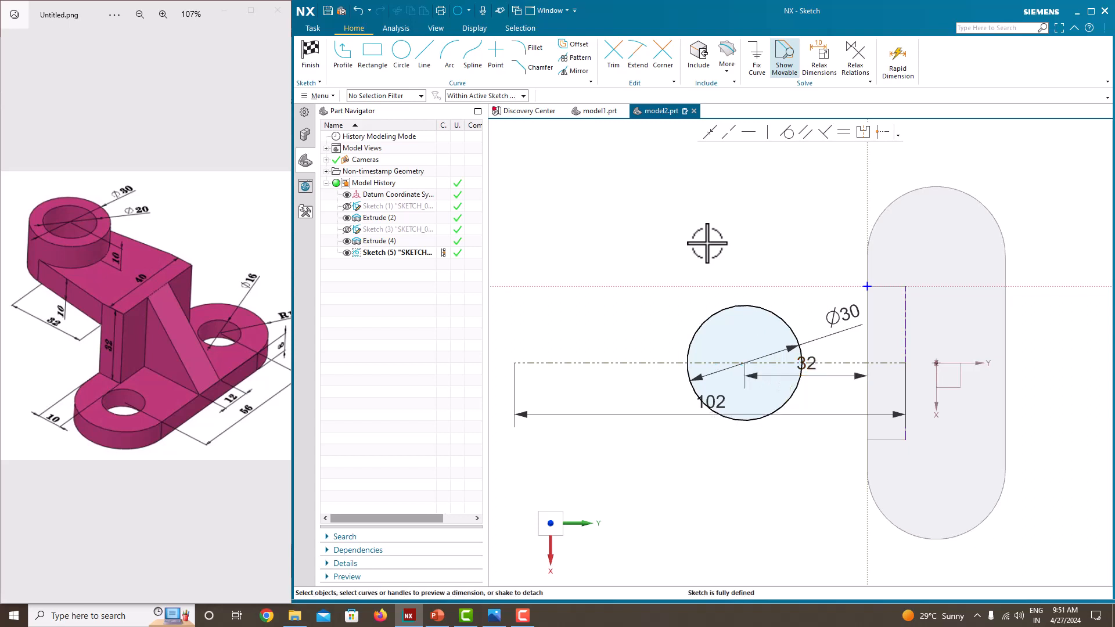
Step: Sketch connected lines from tangent to the circle to the wall's corner, along the wall's outer edge, and back tangent to the circle's opposite side
scroll(704, 287, up, 4)
scroll(688, 279, down, 5)
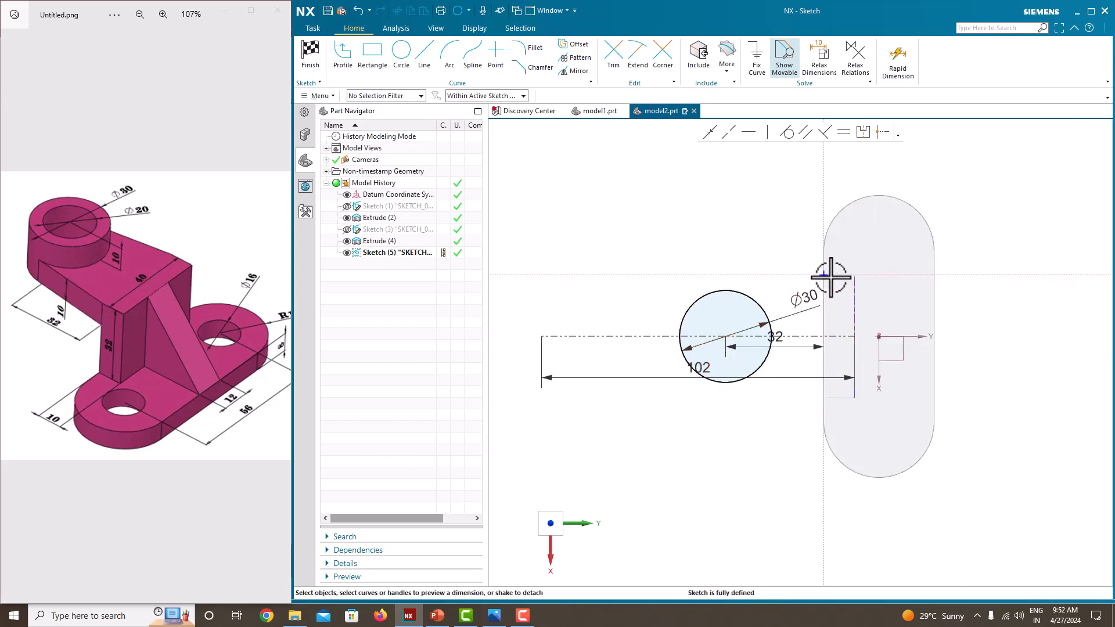
click(346, 61)
click(735, 290)
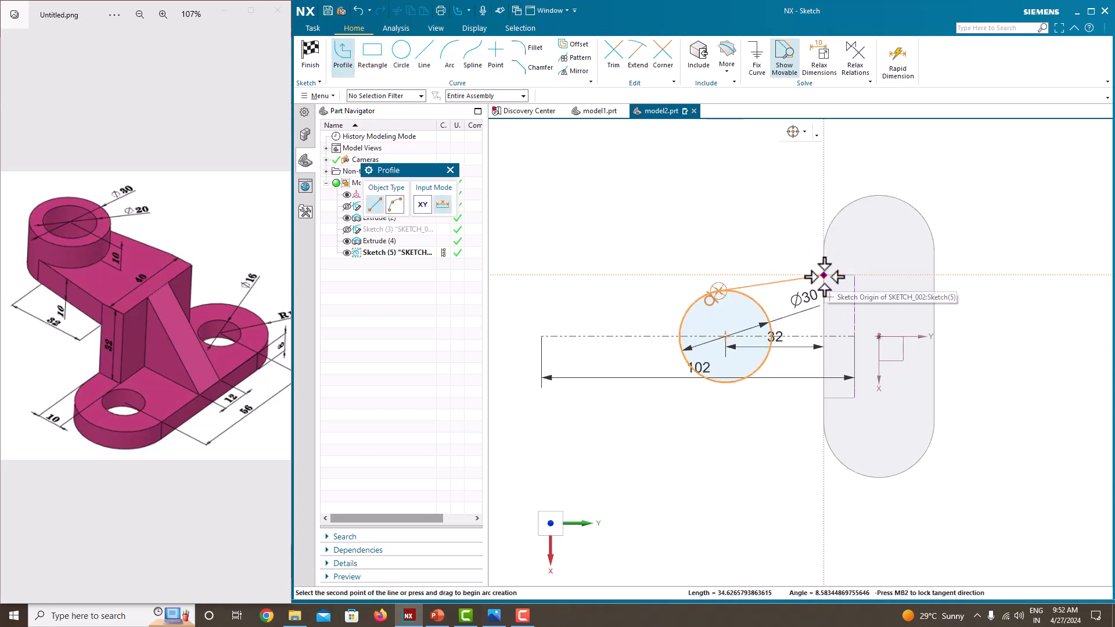
scroll(824, 275, down, 3)
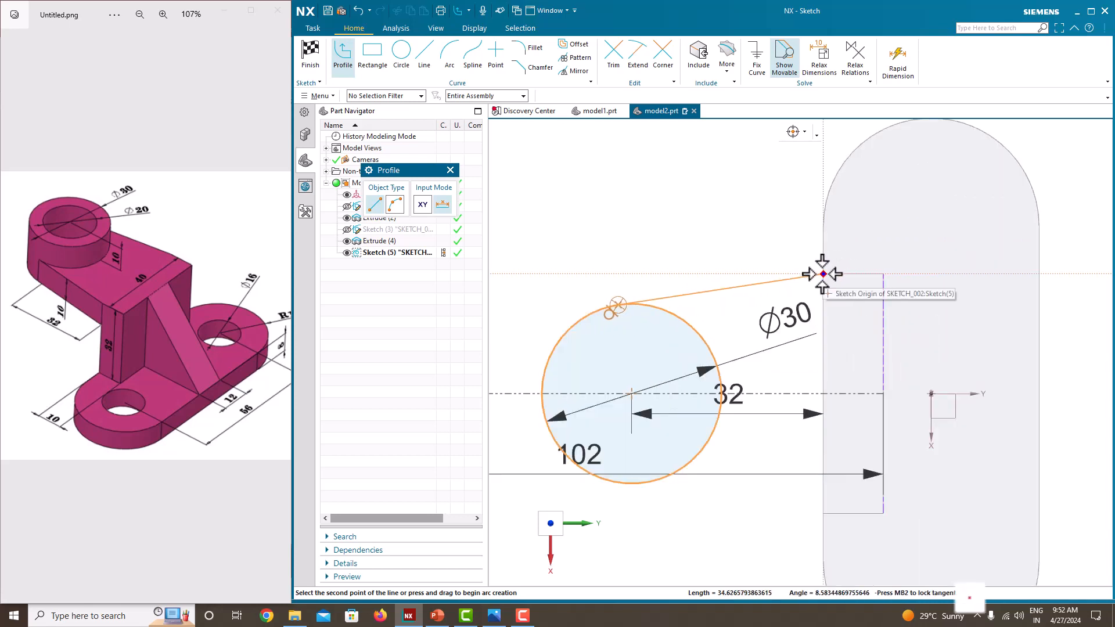
click(823, 273)
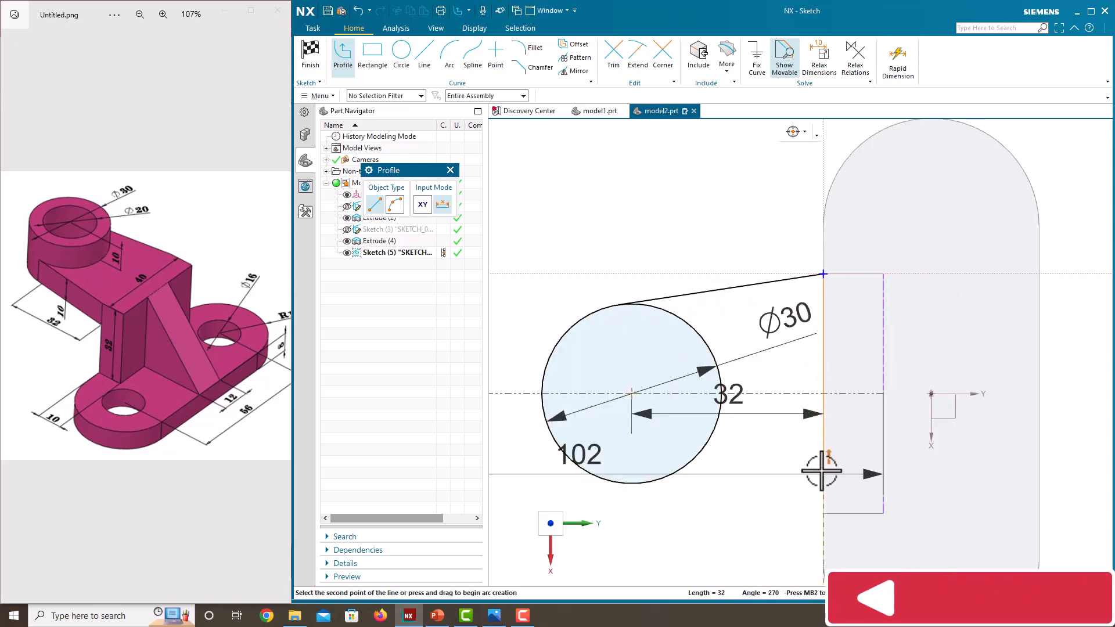
click(824, 514)
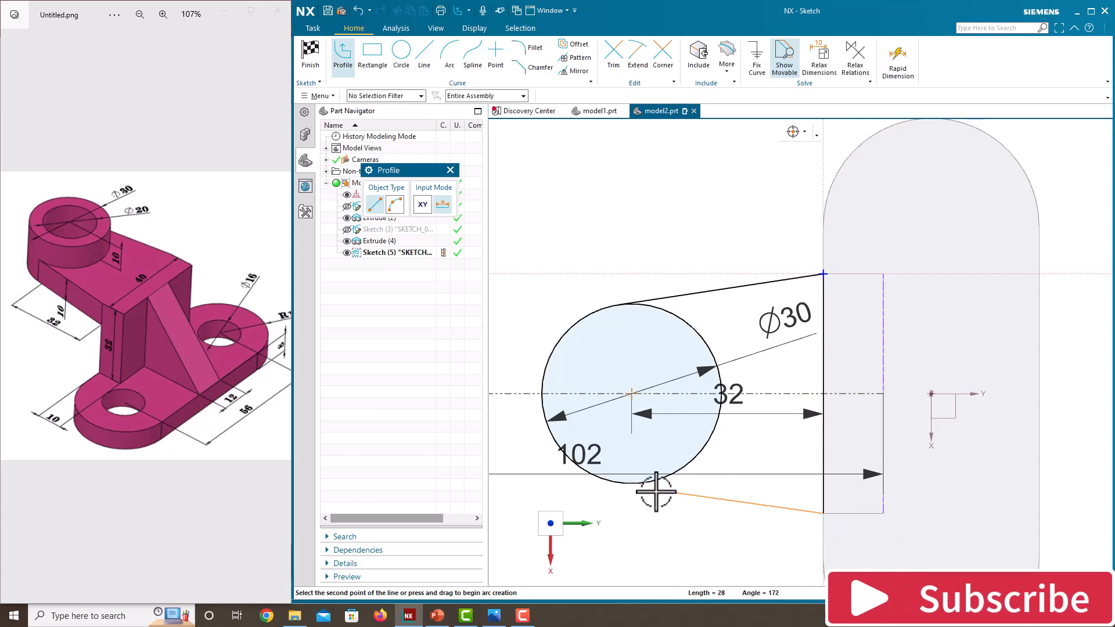
click(613, 487)
middle_click(641, 226)
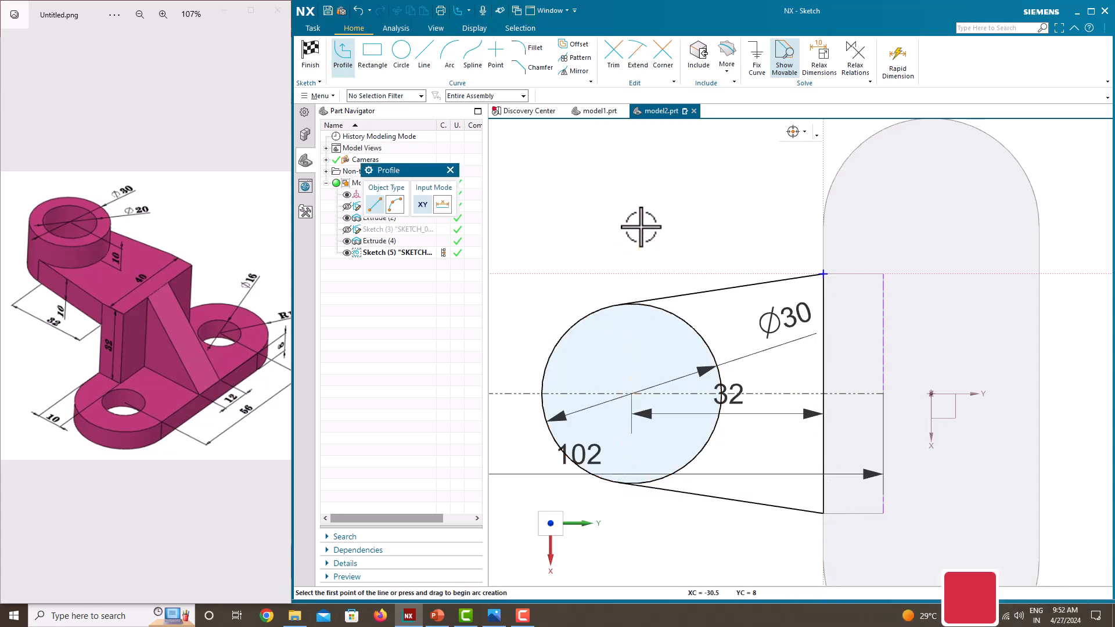
middle_click(641, 227)
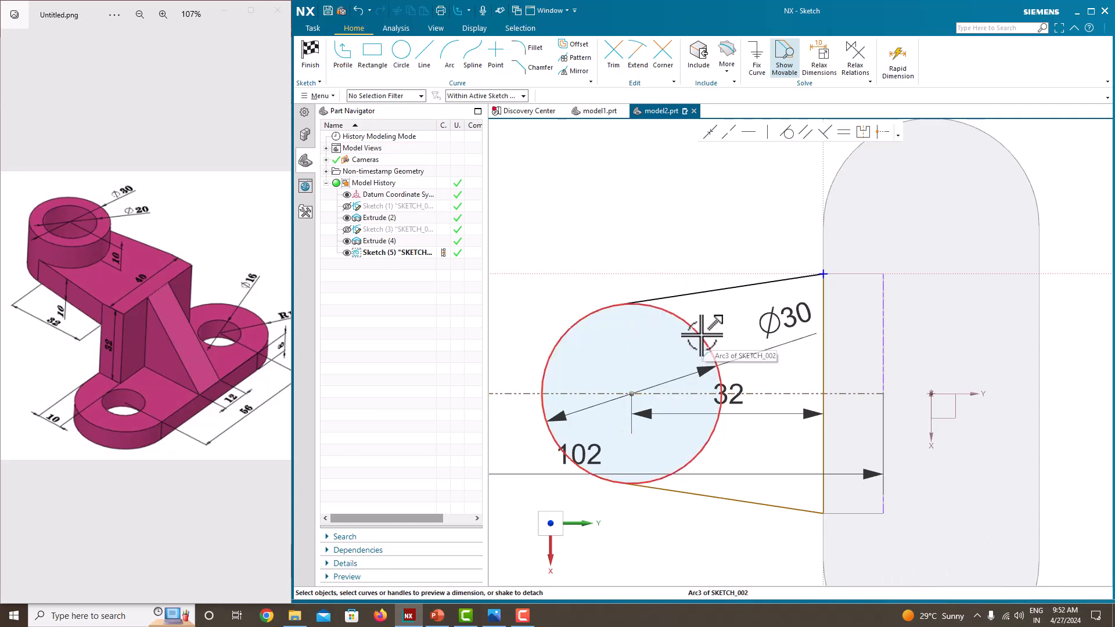
Step: Trim away the circle's inner arc between the two tangent lines
click(614, 51)
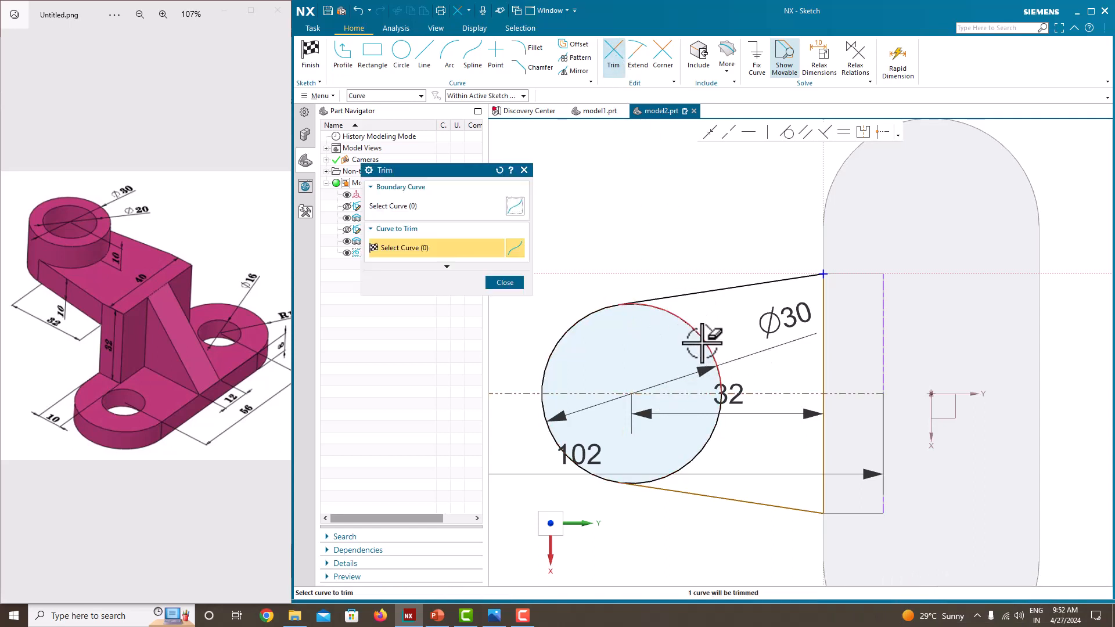
click(722, 399)
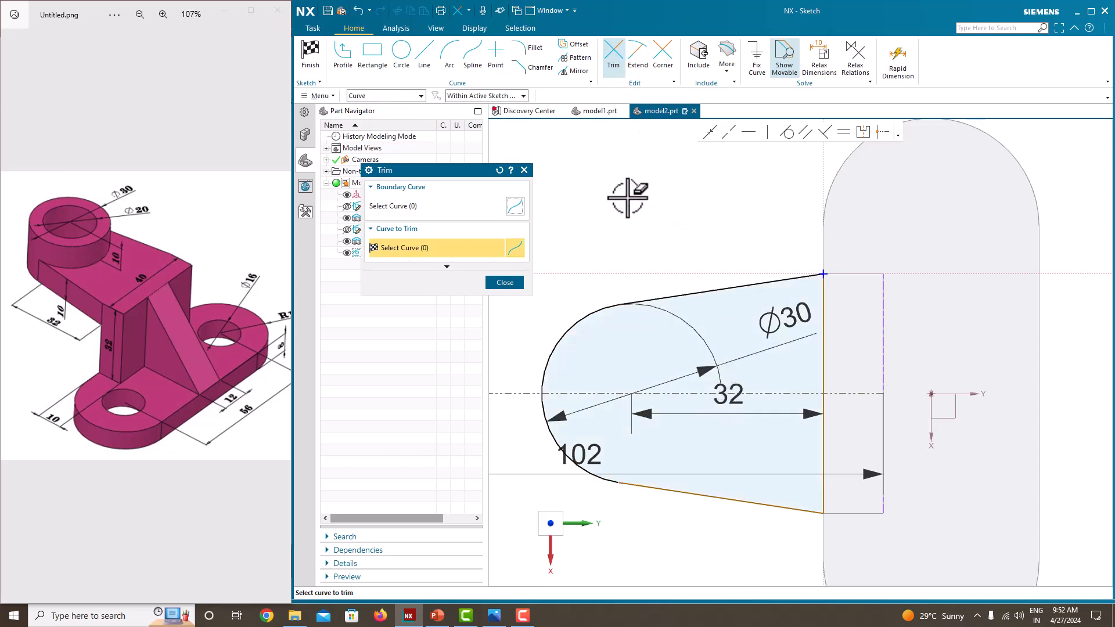
click(504, 283)
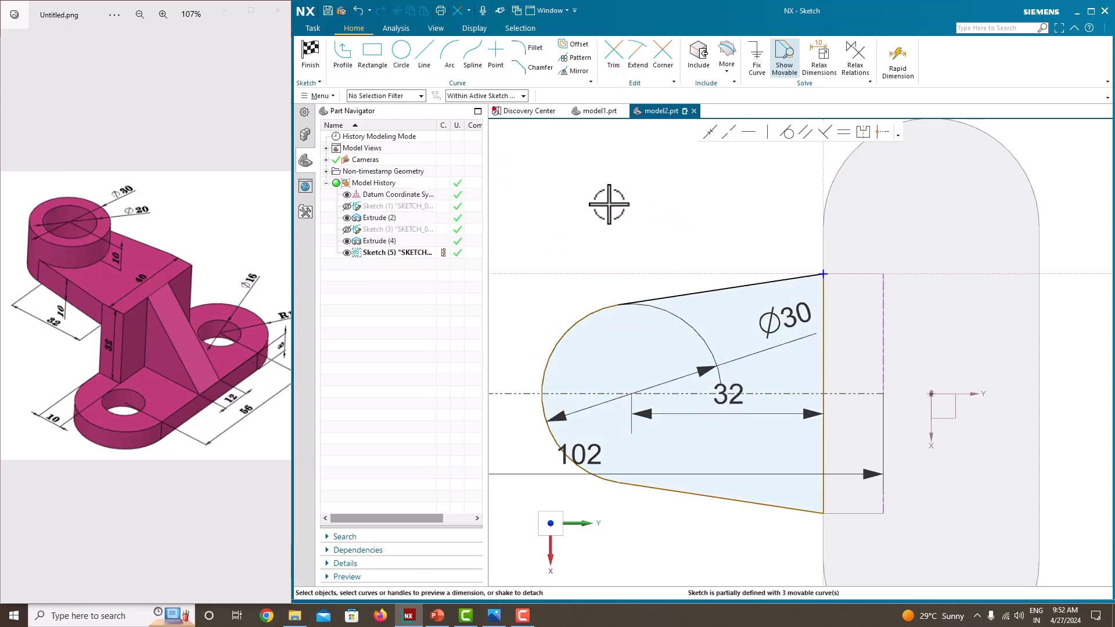
Step: Dimension the length of the profile's straight line along the wall's outer edge and finish the sketch
scroll(608, 204, down, 3)
scroll(635, 341, up, 3)
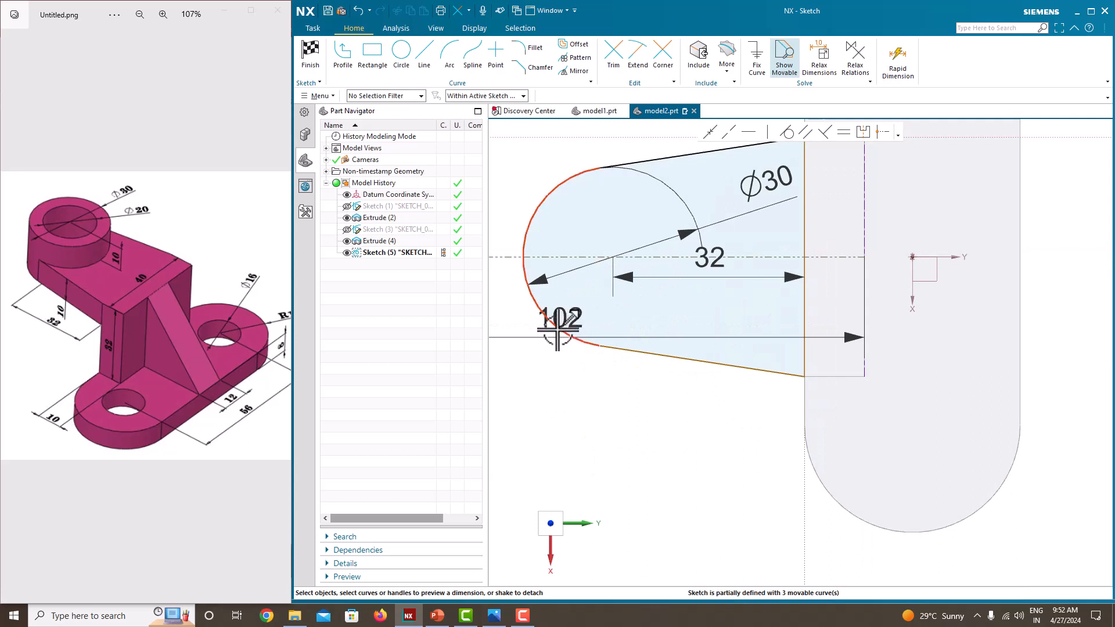
click(695, 361)
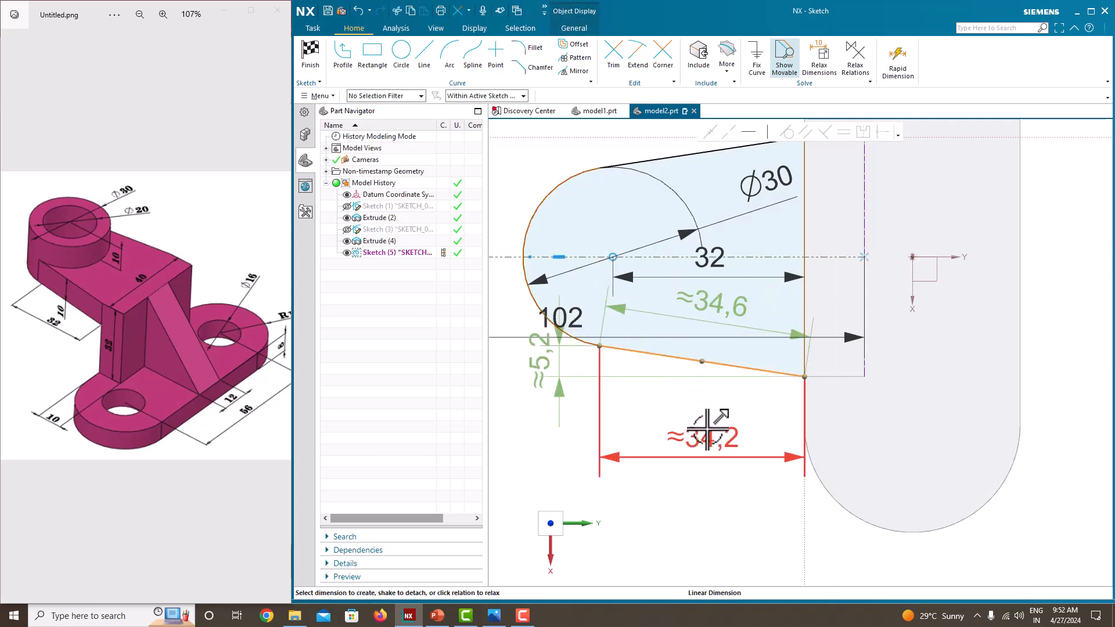
key(Escape)
click(804, 302)
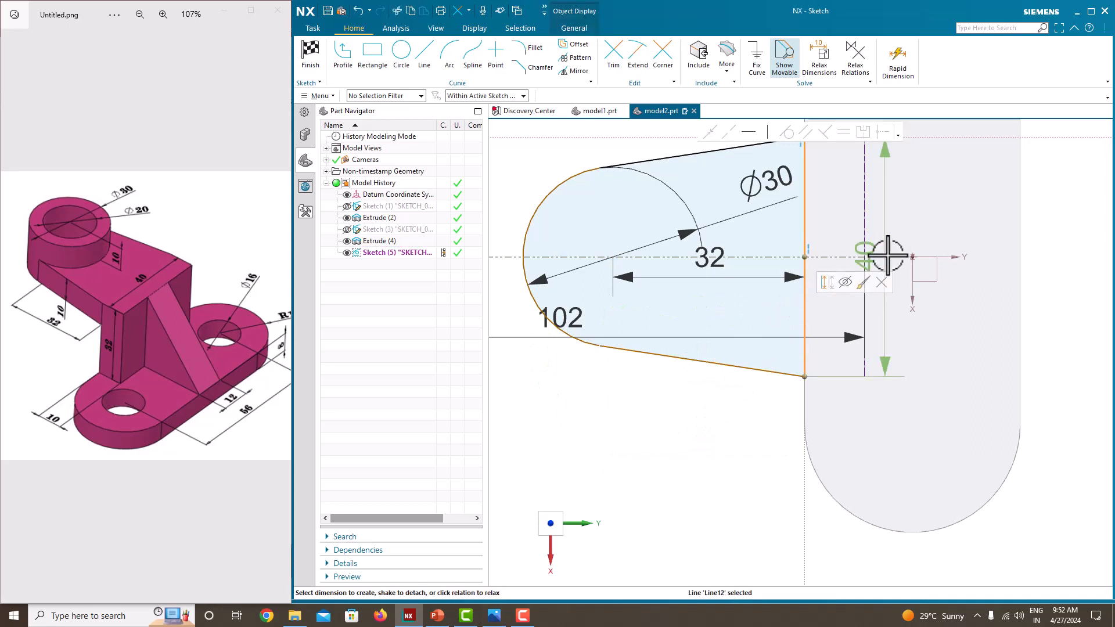
double_click(865, 256)
key(Return)
scroll(704, 460, down, 4)
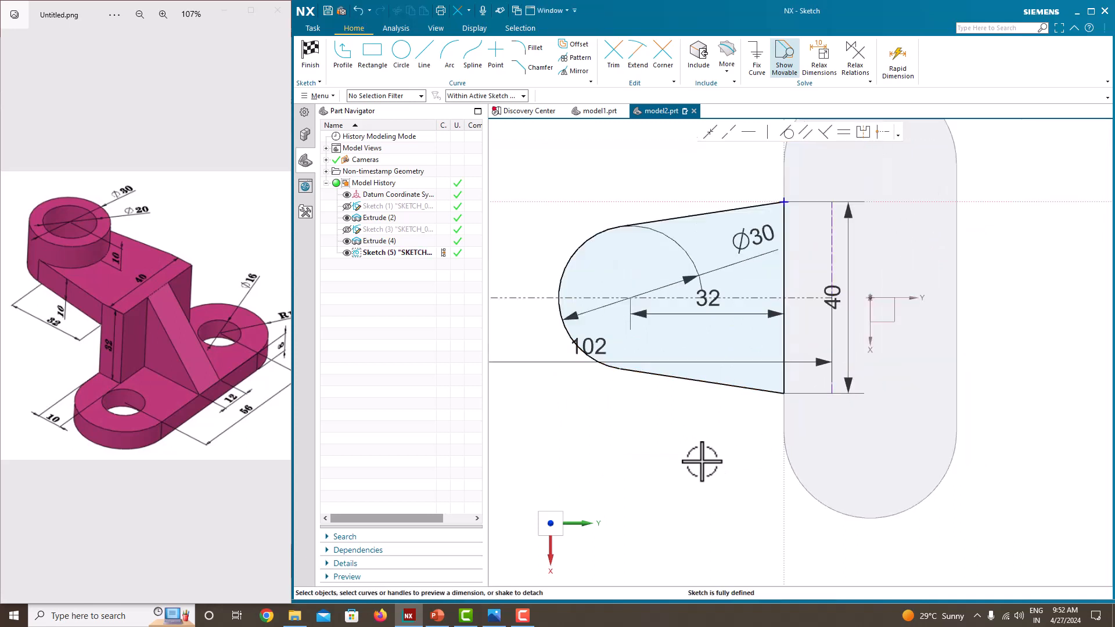
scroll(689, 263, up, 2)
right_click(672, 224)
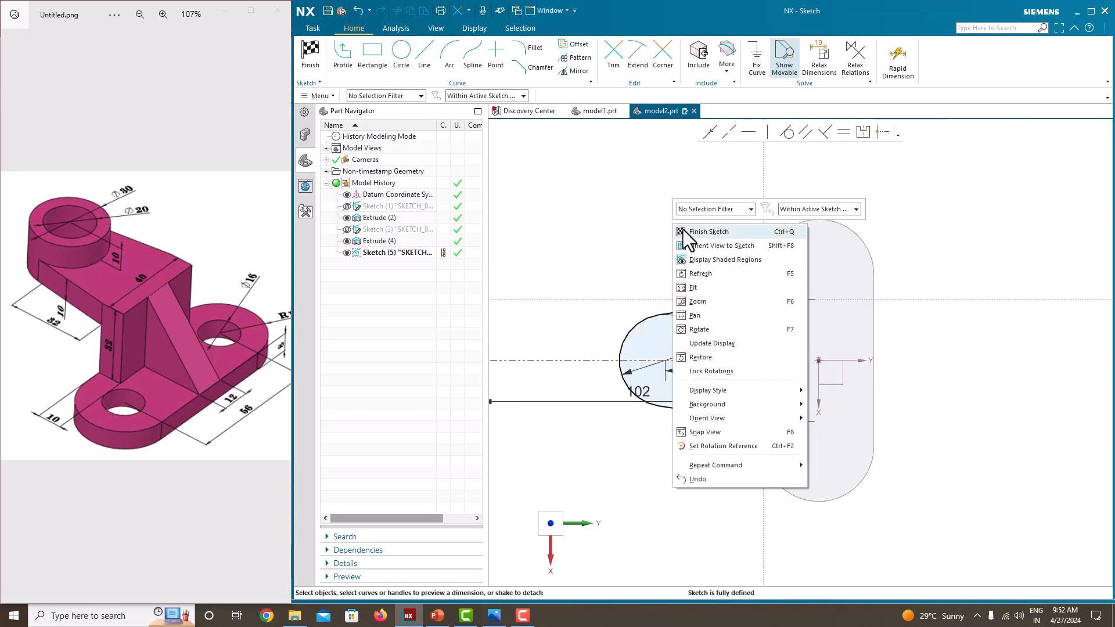
click(683, 229)
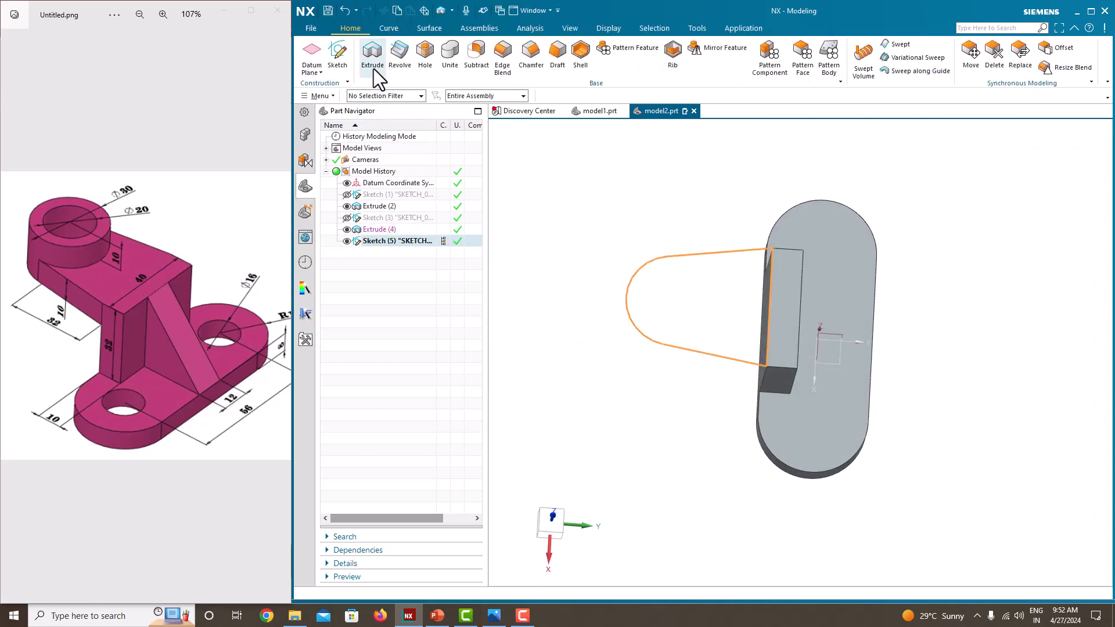
Step: Extrude the arm profile 10 mm downward from the wall's top, uniting it with the existing body
click(373, 65)
middle_drag(609, 318, 653, 312)
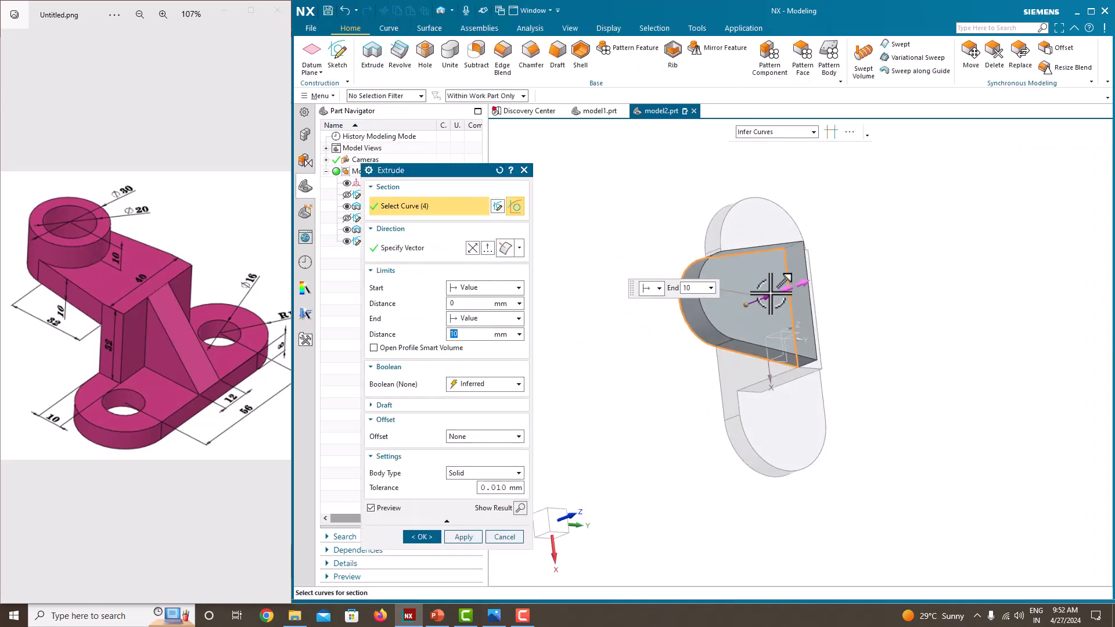
text(8)
key(Return)
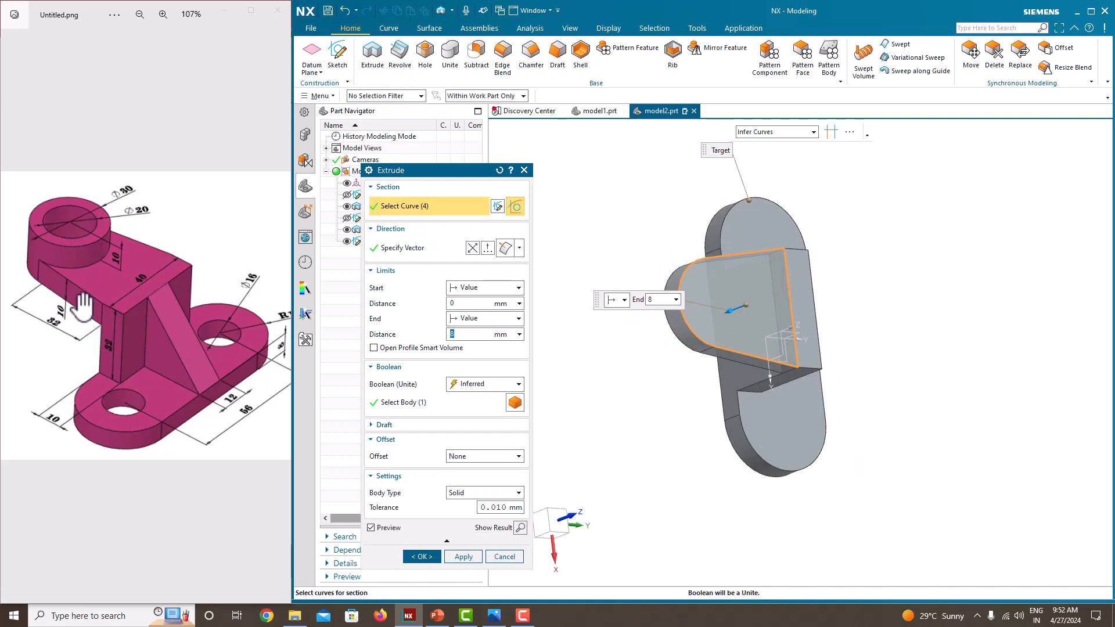
text(10)
key(Return)
click(427, 556)
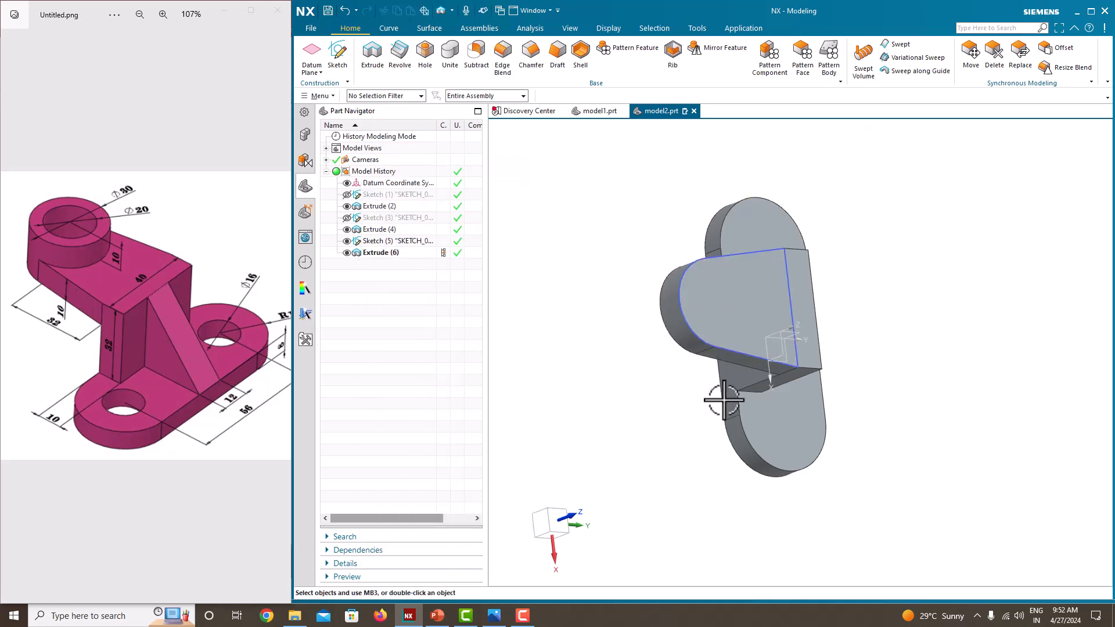
middle_drag(723, 401, 679, 364)
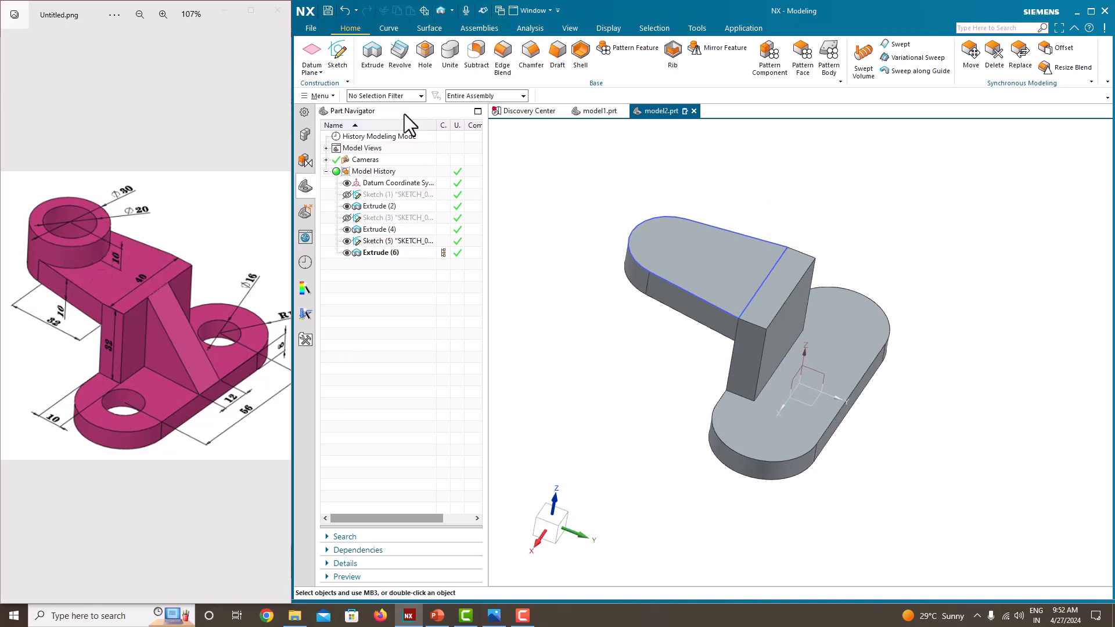
Step: Sketch a 30 mm diameter circle on the arm's top face, concentric with its rounded end, and finish the sketch
click(345, 60)
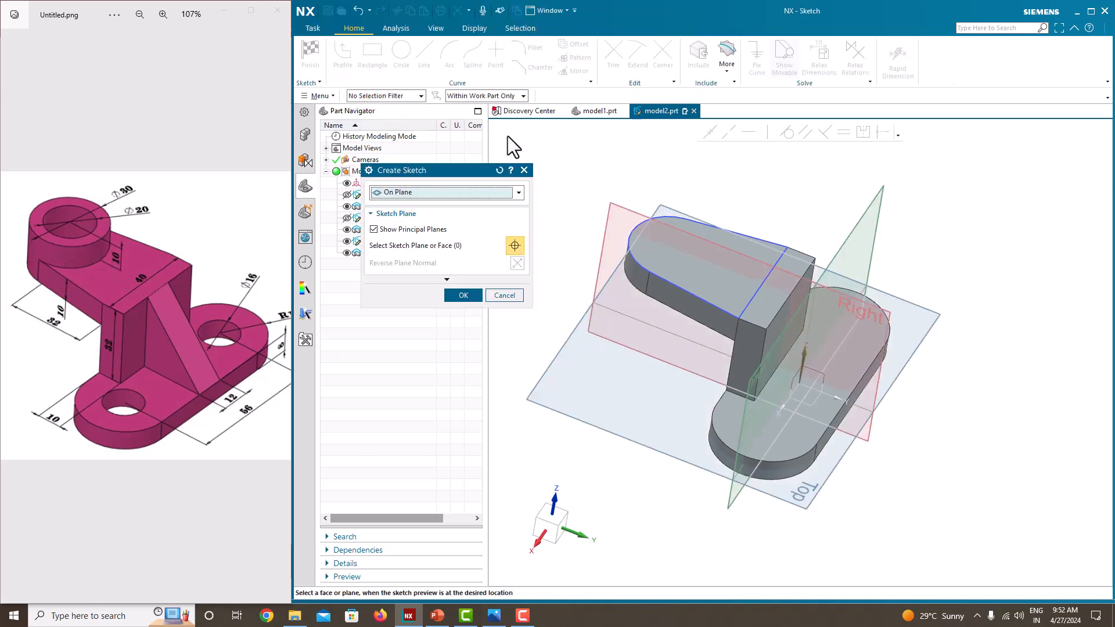
click(686, 270)
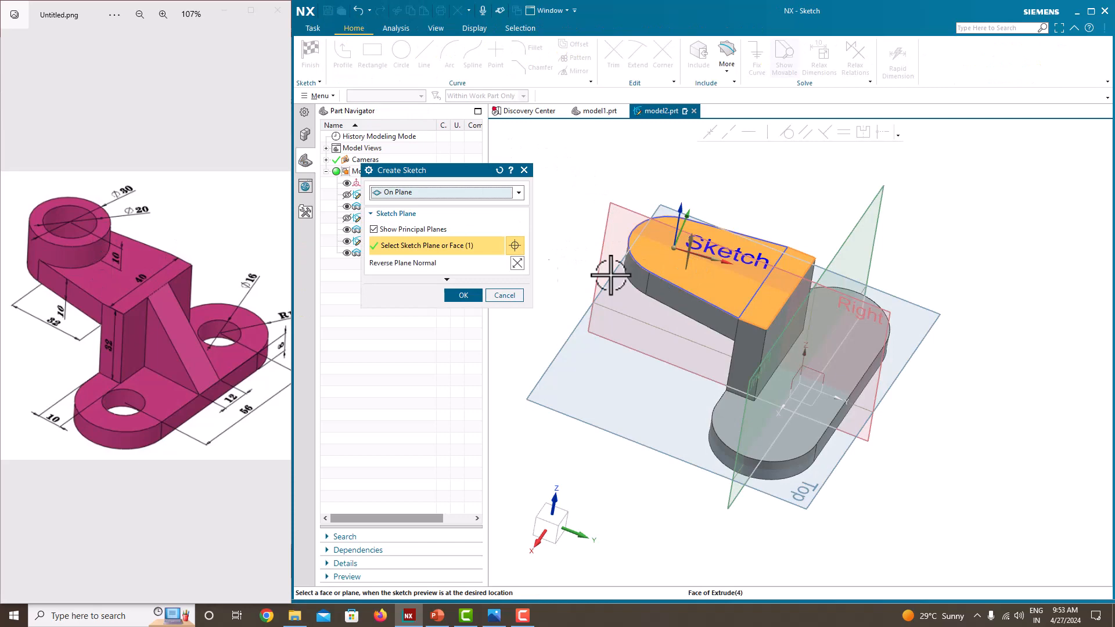
click(459, 295)
click(401, 58)
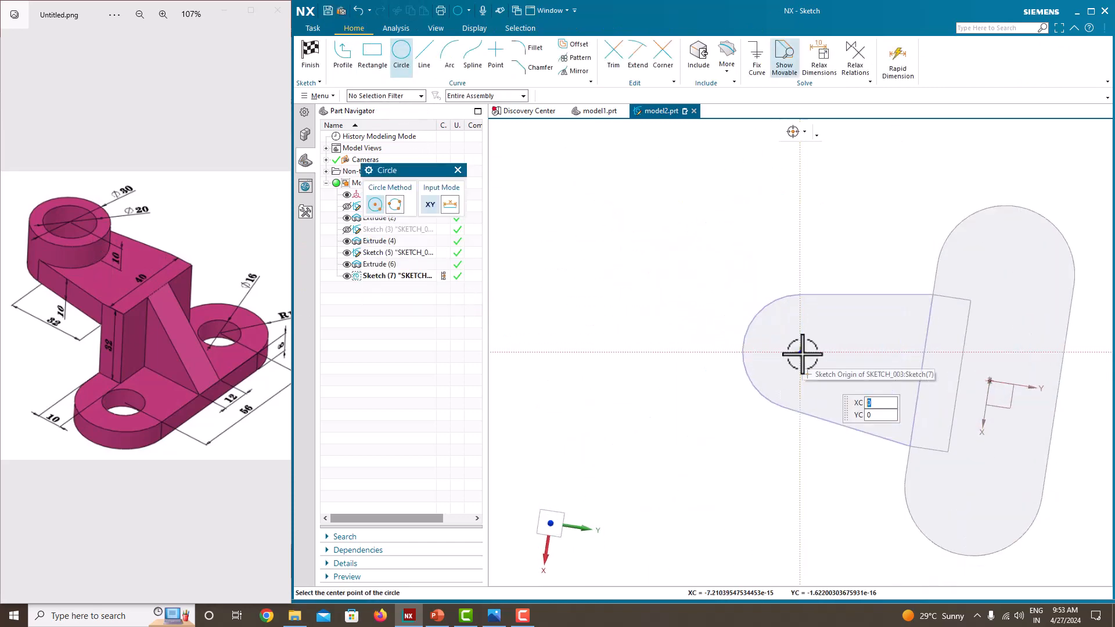
scroll(798, 354, up, 3)
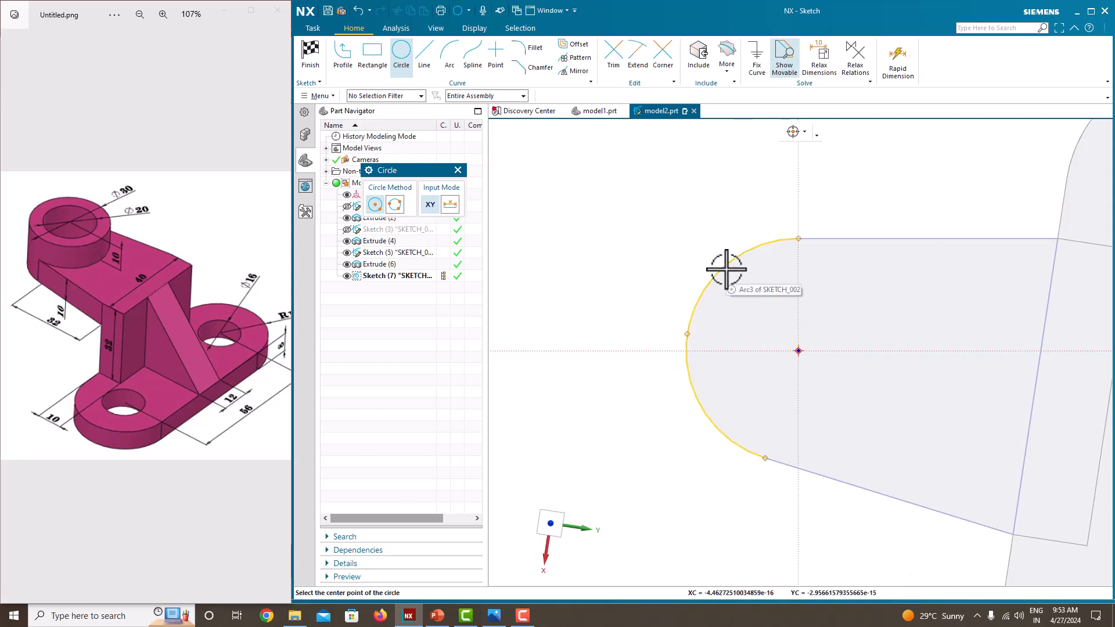
click(799, 350)
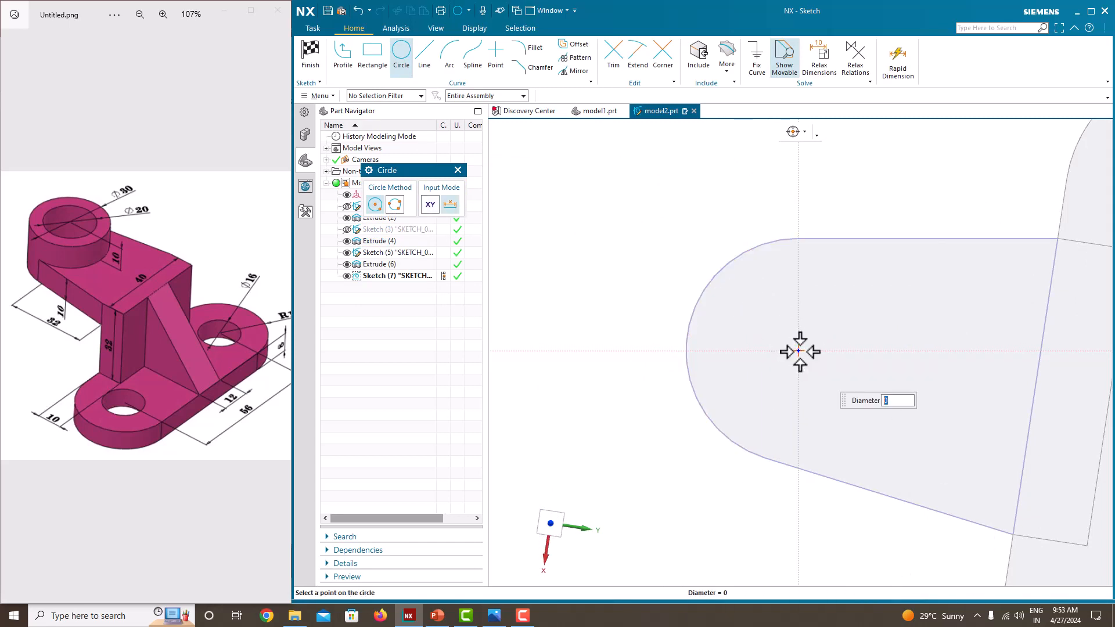
click(798, 238)
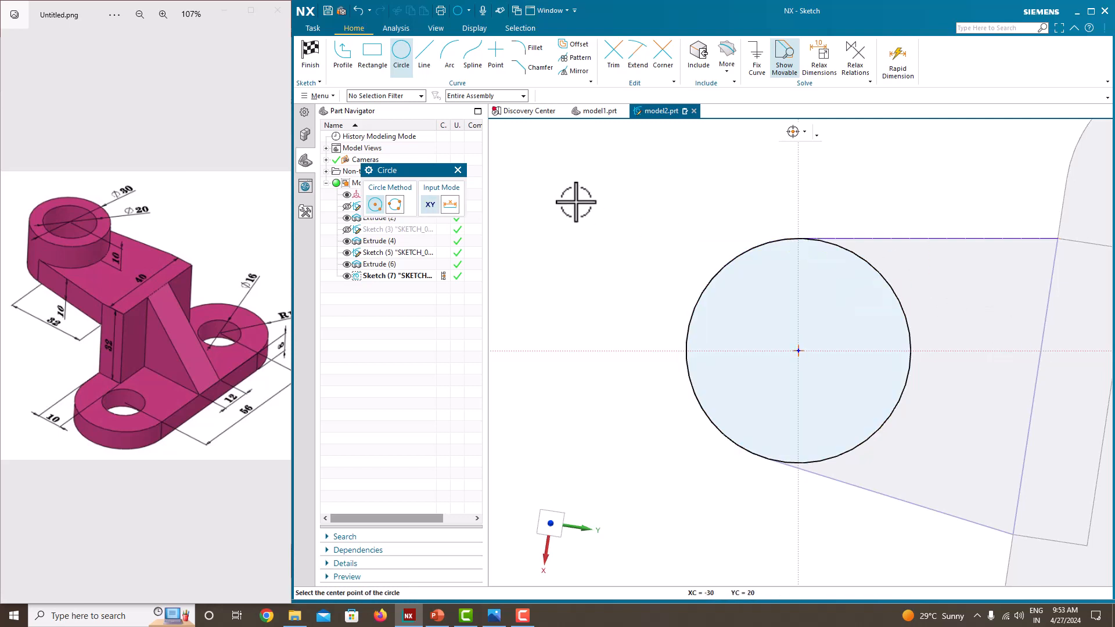
key(Escape)
scroll(590, 194, down, 4)
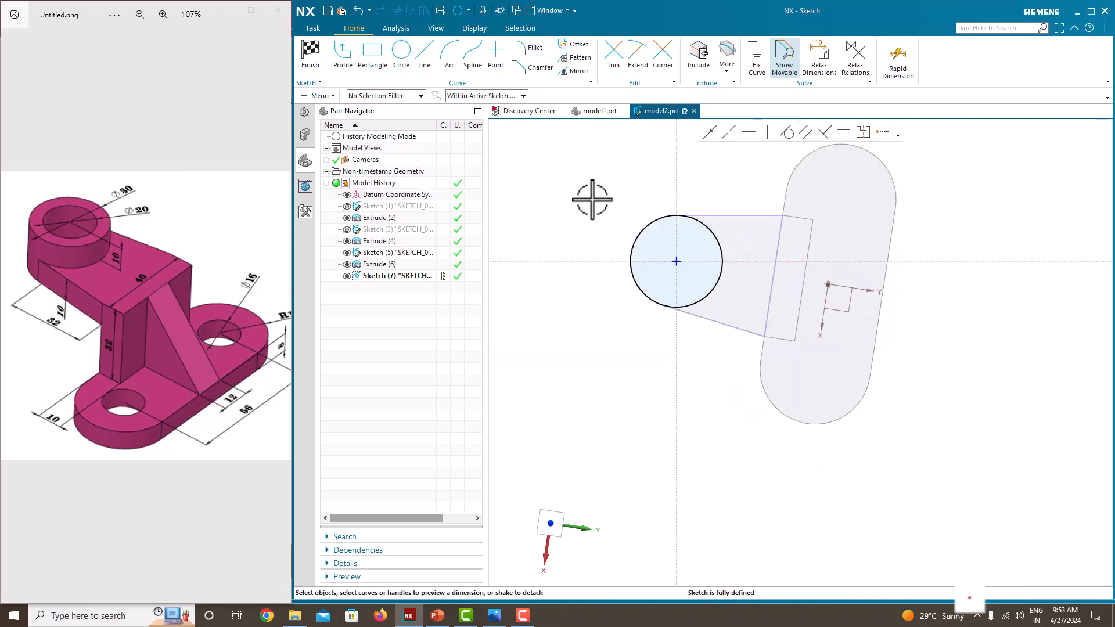
right_click(570, 168)
click(580, 173)
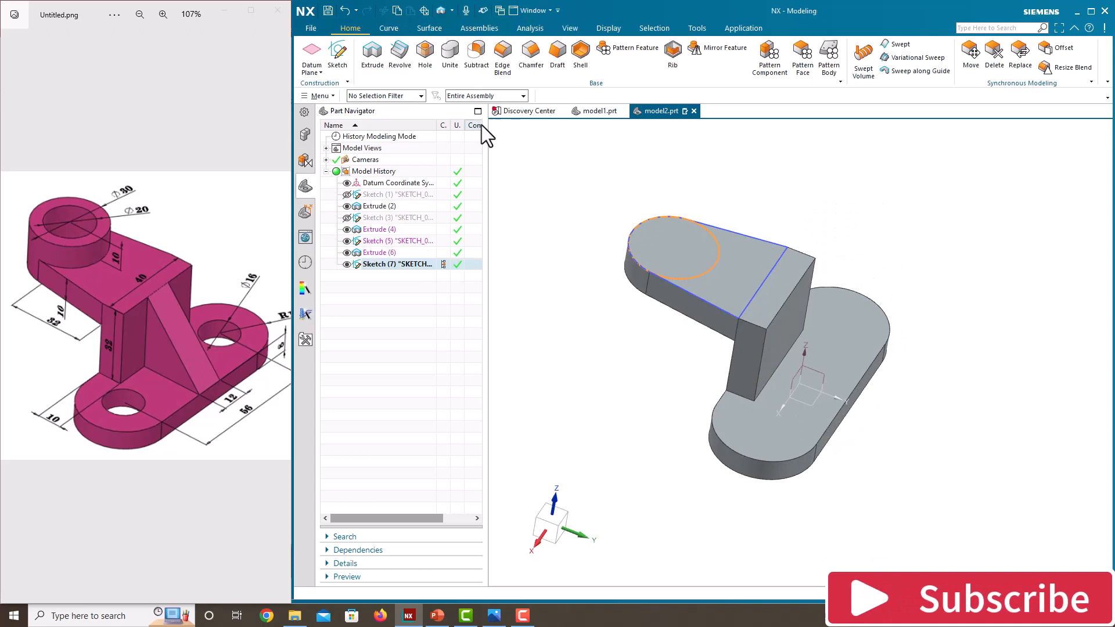
Step: Extrude the 30 mm circle 10 mm upward as a boss united with the body
click(373, 57)
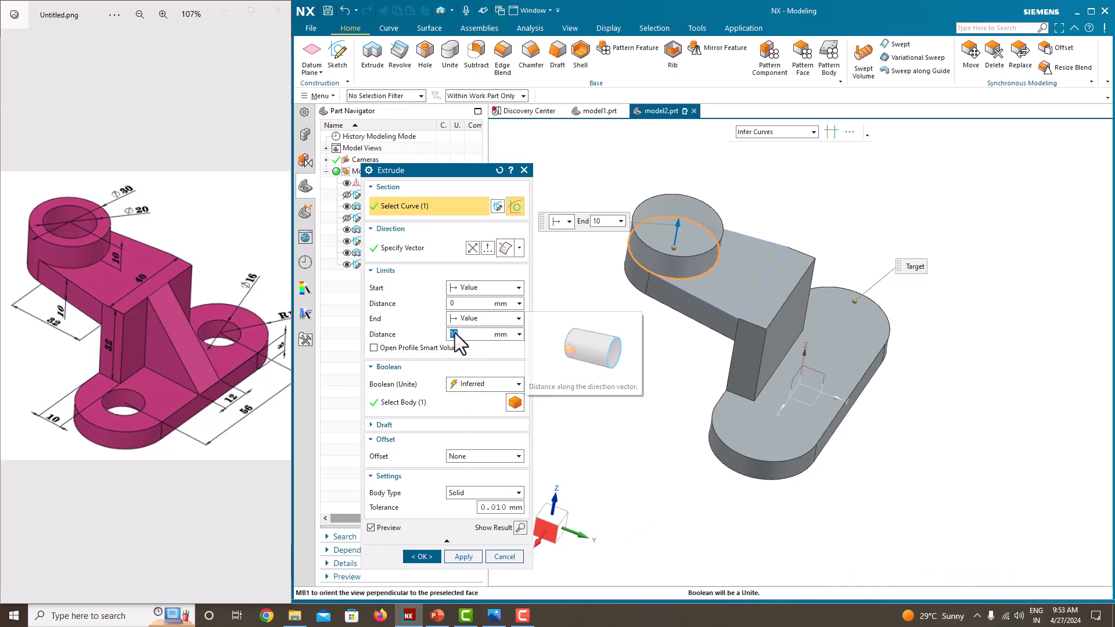
click(422, 557)
middle_drag(643, 406, 662, 393)
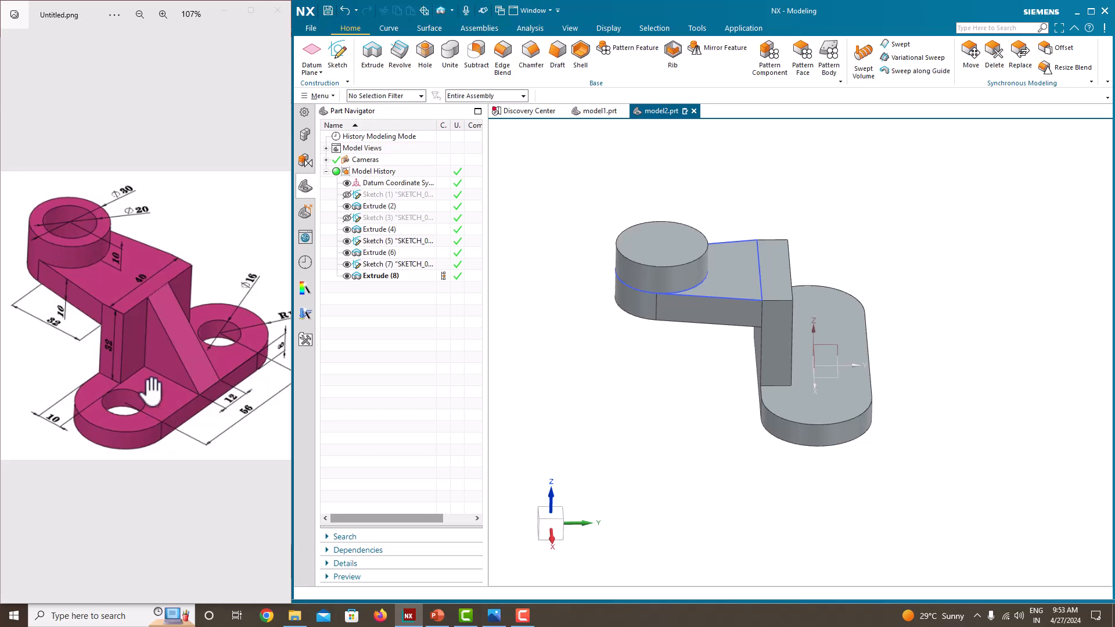
Step: Start a sketch on the Right principal plane, which cuts through the middle of the bracket
middle_drag(505, 377, 694, 397)
click(337, 53)
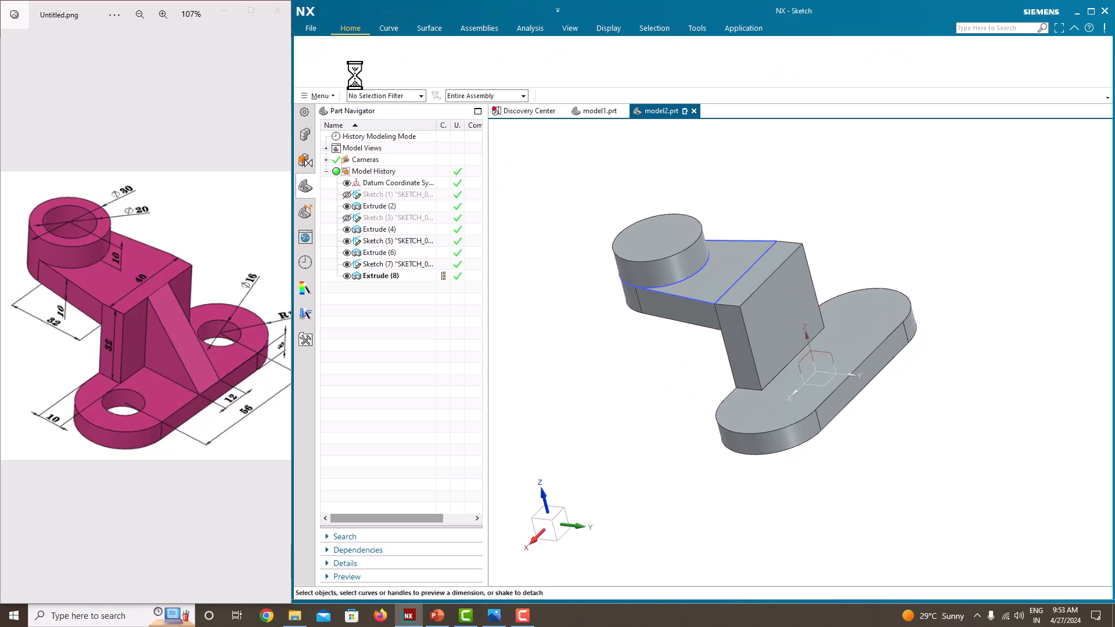
click(851, 248)
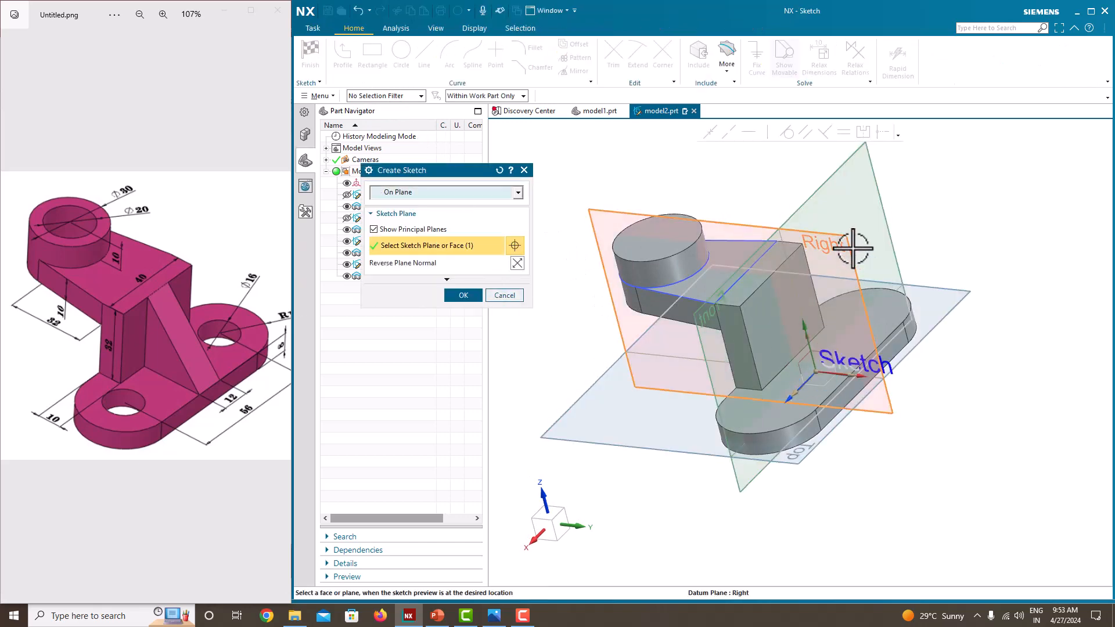
middle_drag(928, 381, 971, 381)
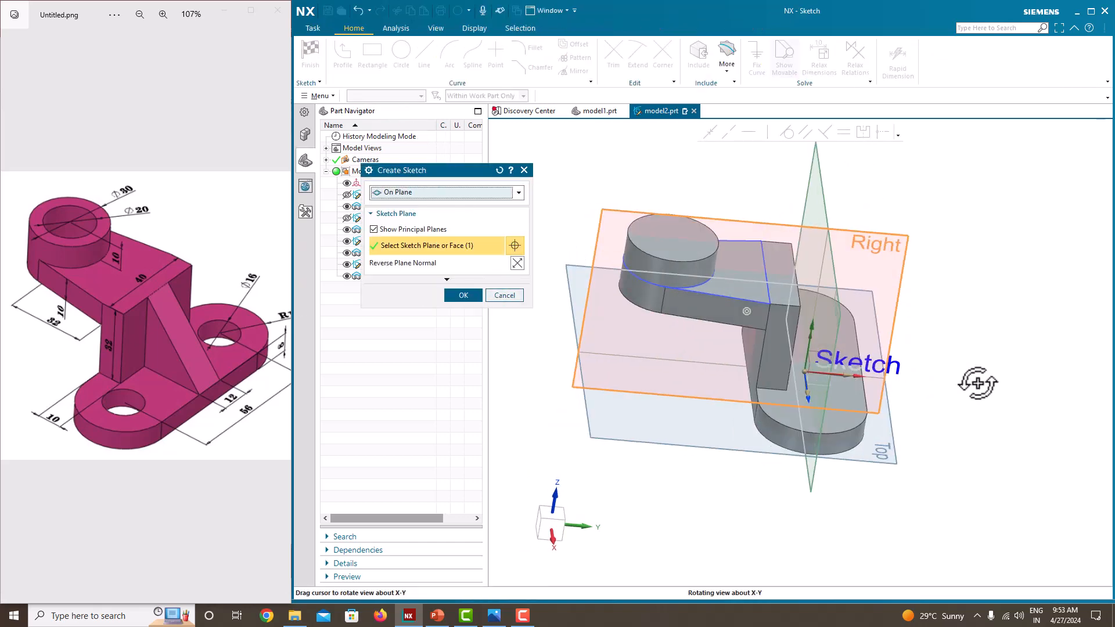
click(453, 296)
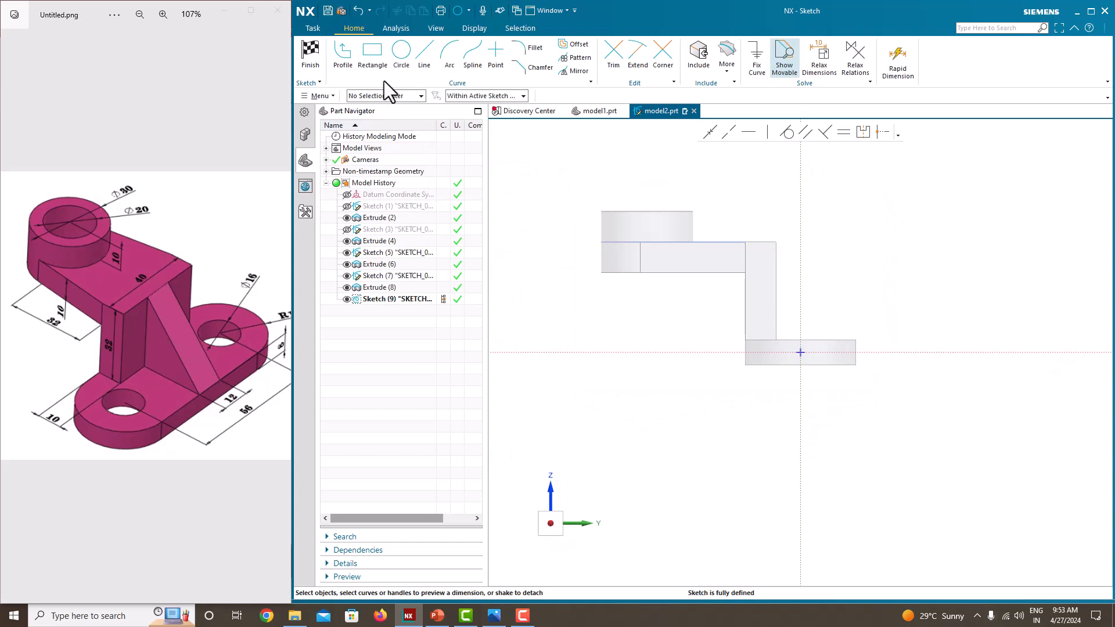
Step: Sketch a slanted line from the upright wall's top outer corner to the base's top outer corner and finish the sketch
click(346, 52)
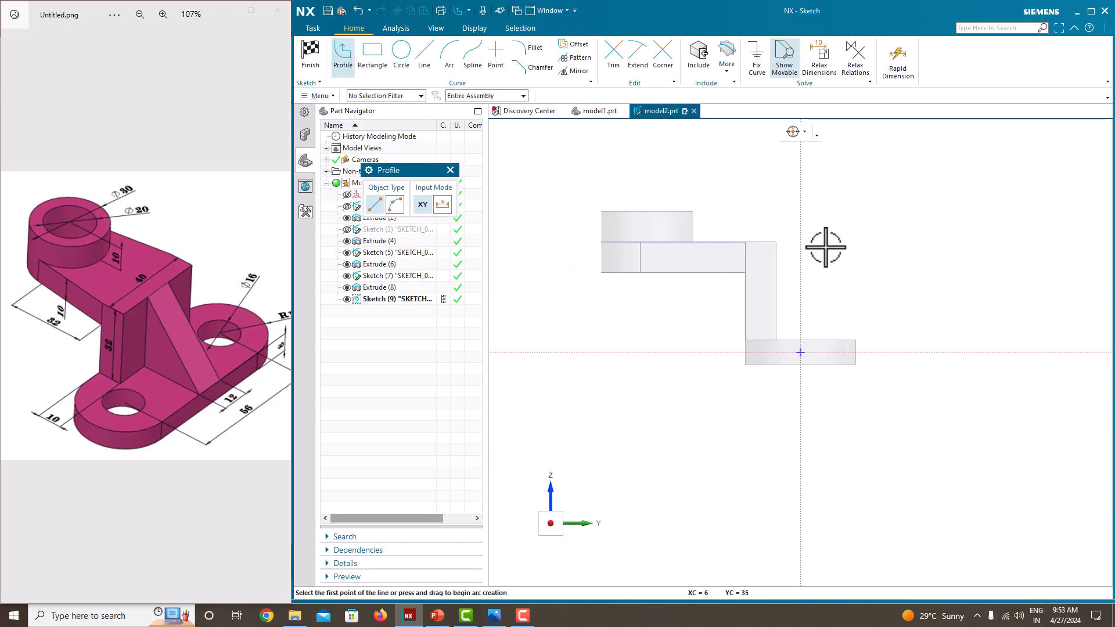
click(776, 241)
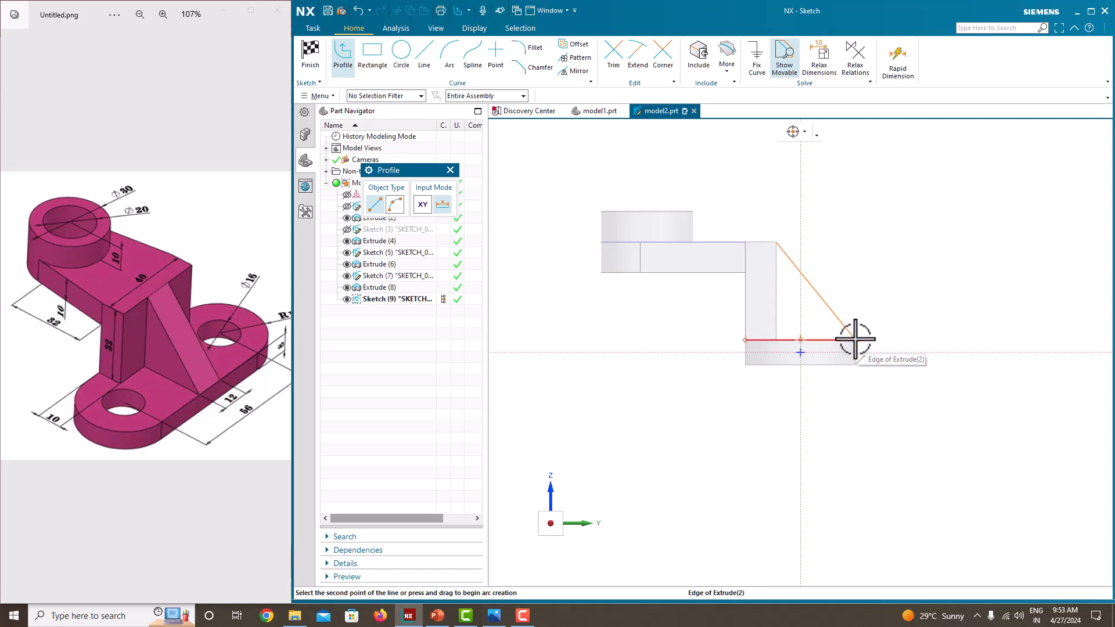
scroll(856, 340, up, 5)
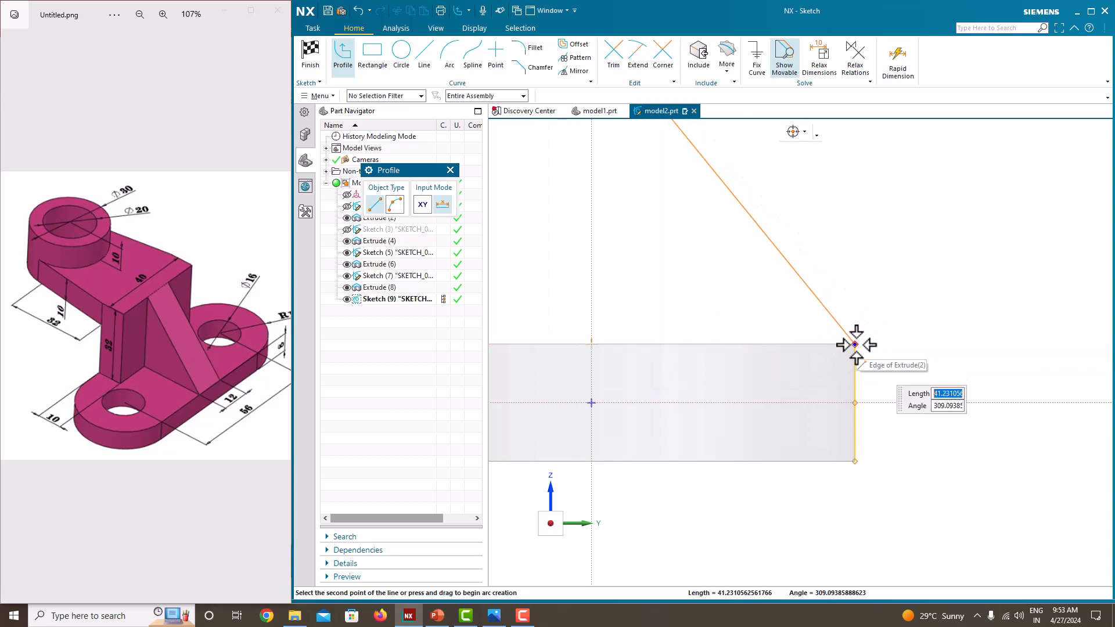
click(855, 344)
key(Escape)
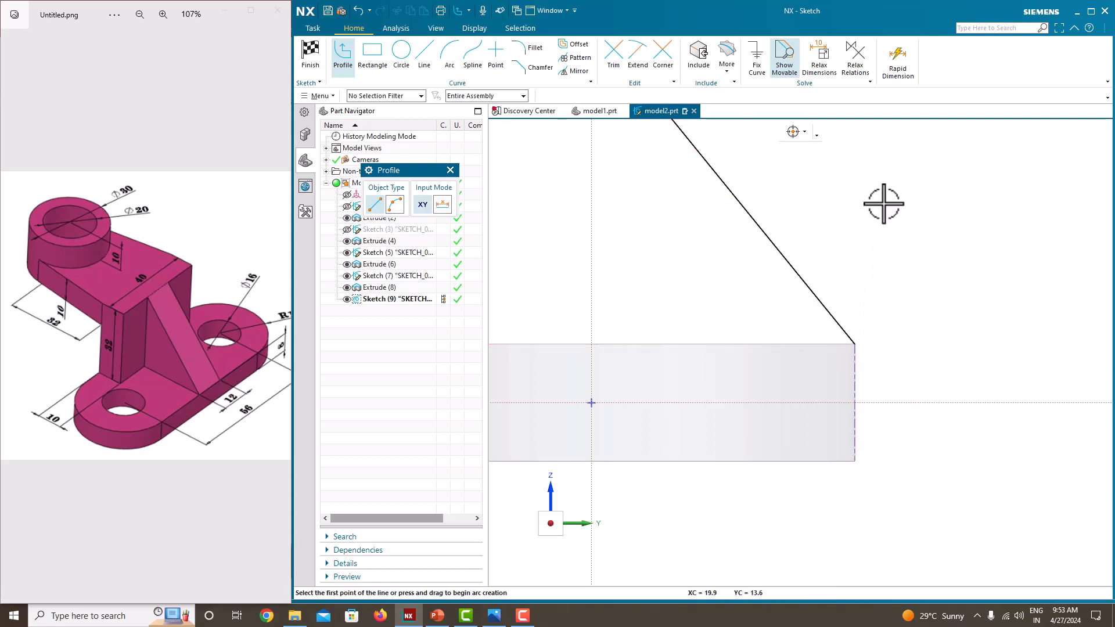
key(Escape)
scroll(884, 204, down, 8)
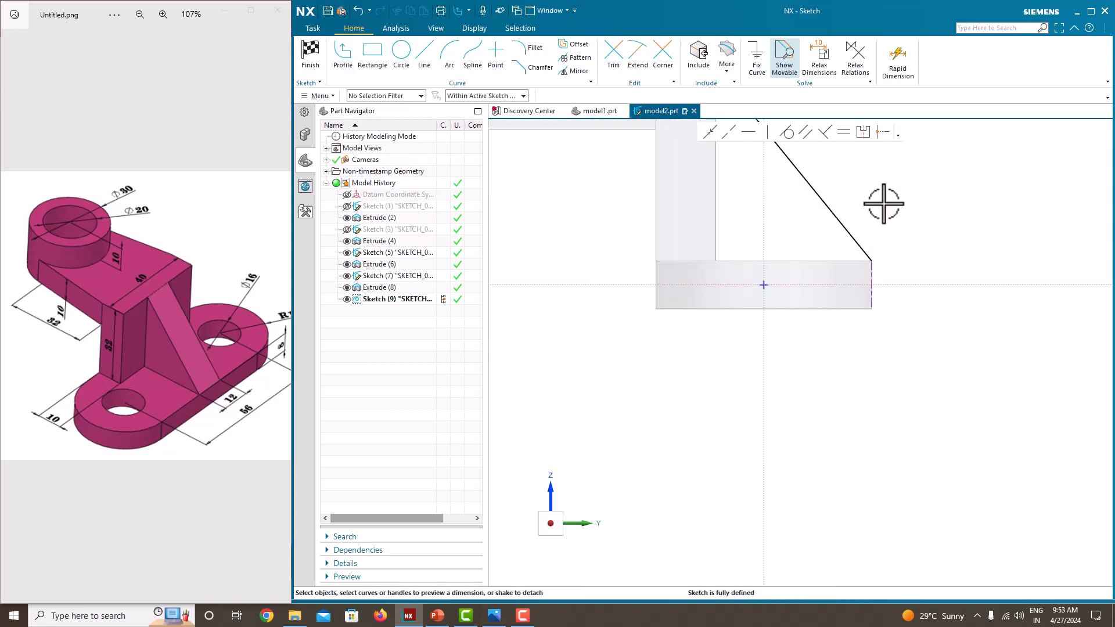
scroll(887, 198, down, 2)
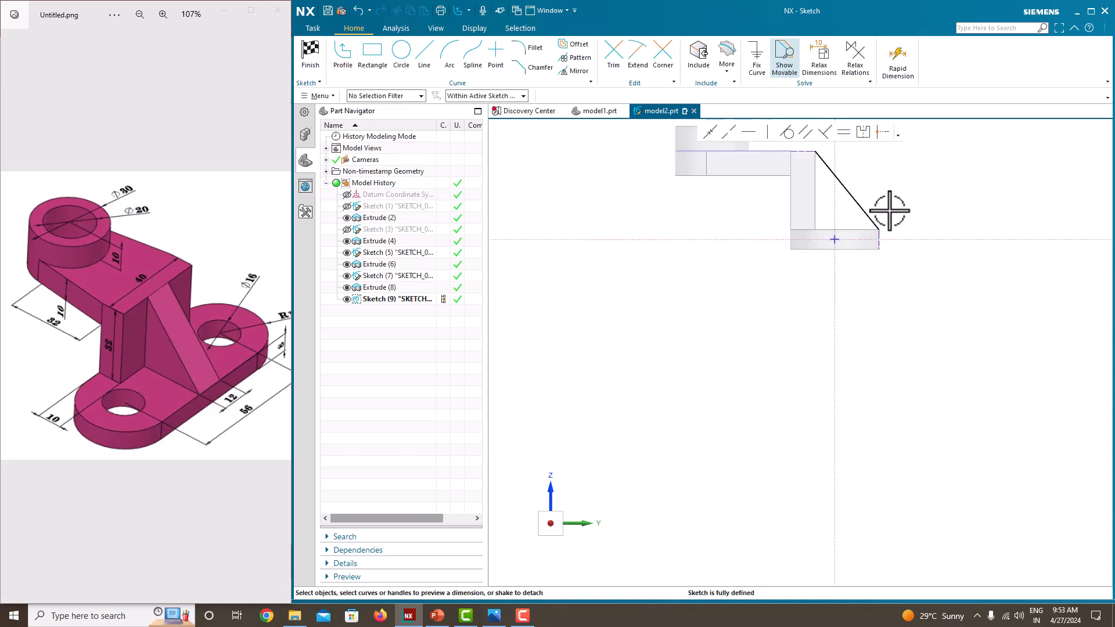
scroll(876, 406, up, 4)
scroll(876, 406, down, 11)
scroll(941, 331, up, 3)
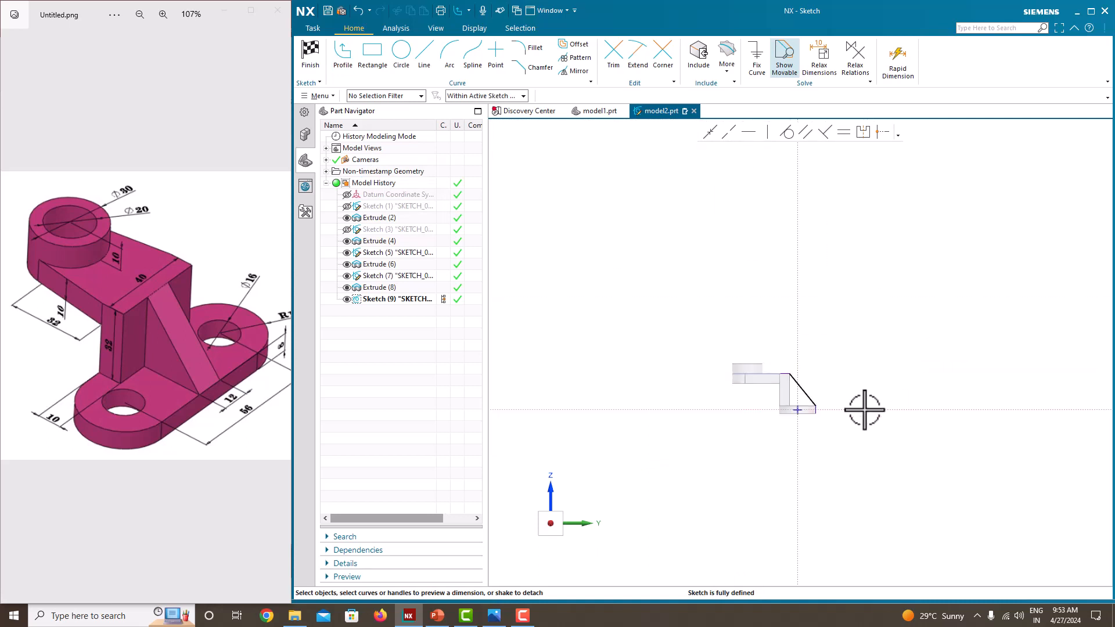
scroll(817, 410, up, 5)
right_click(861, 240)
click(869, 246)
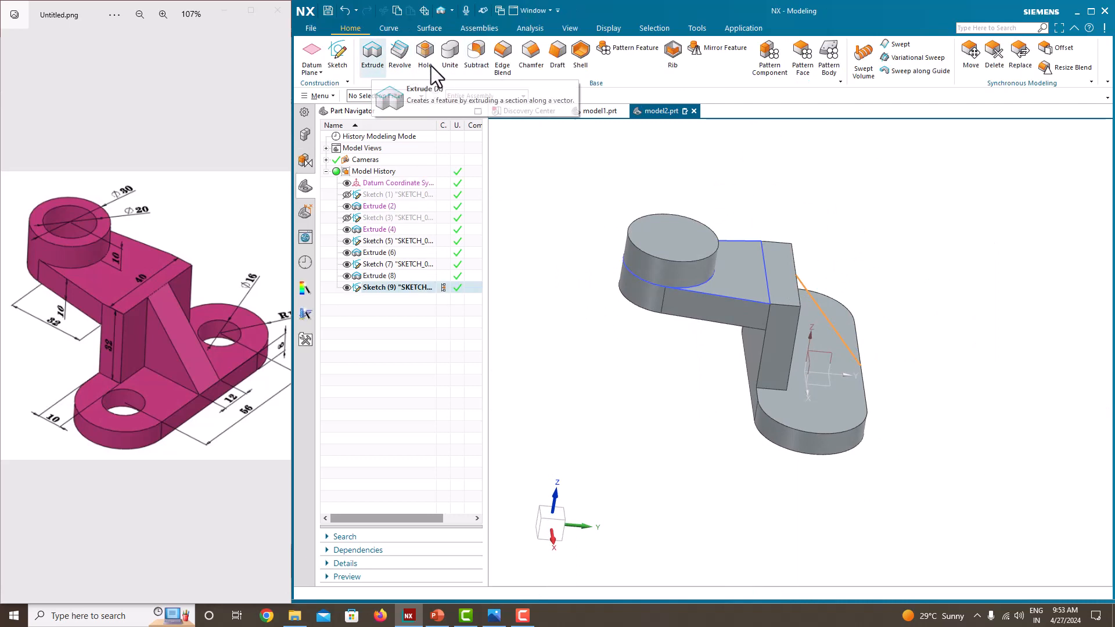
Step: Create a 12 mm thick rib from the slanted line, with its walls parallel to the section plane
click(671, 60)
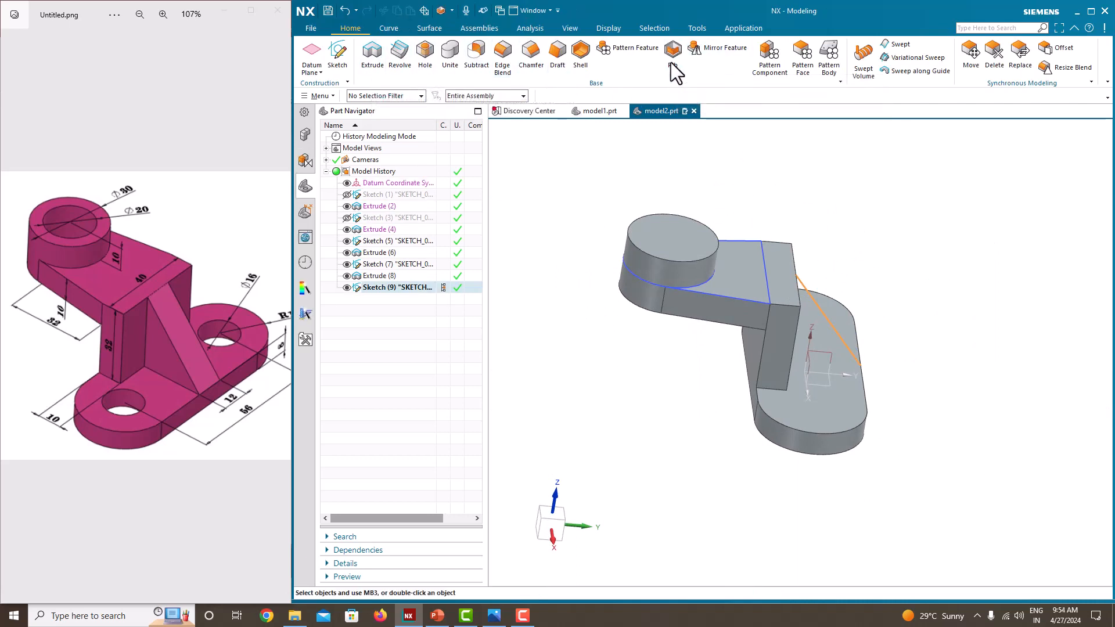
middle_drag(810, 273, 639, 325)
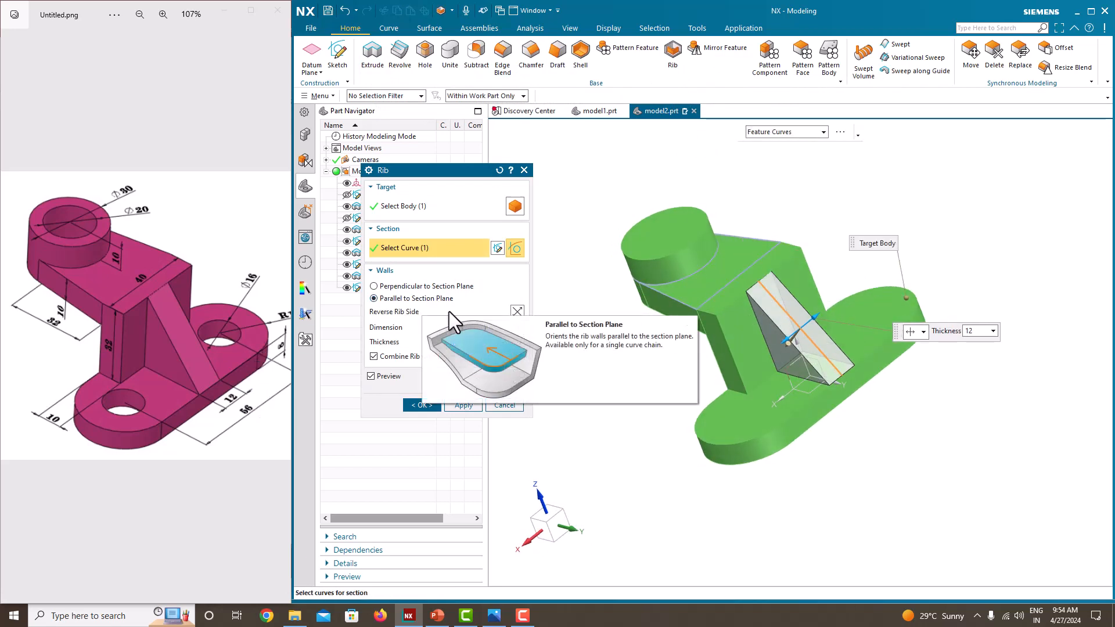
click(430, 403)
Step: Hide the rib, boss and arm sketches so that only the solid features are displayed
middle_drag(607, 378, 656, 372)
click(347, 288)
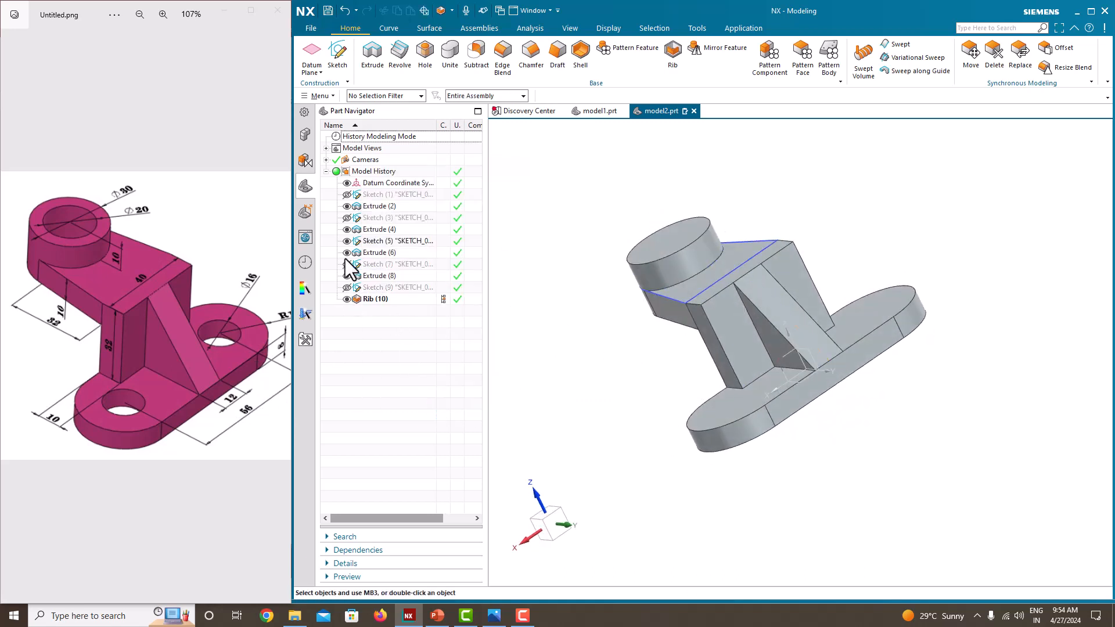
middle_drag(695, 357, 726, 348)
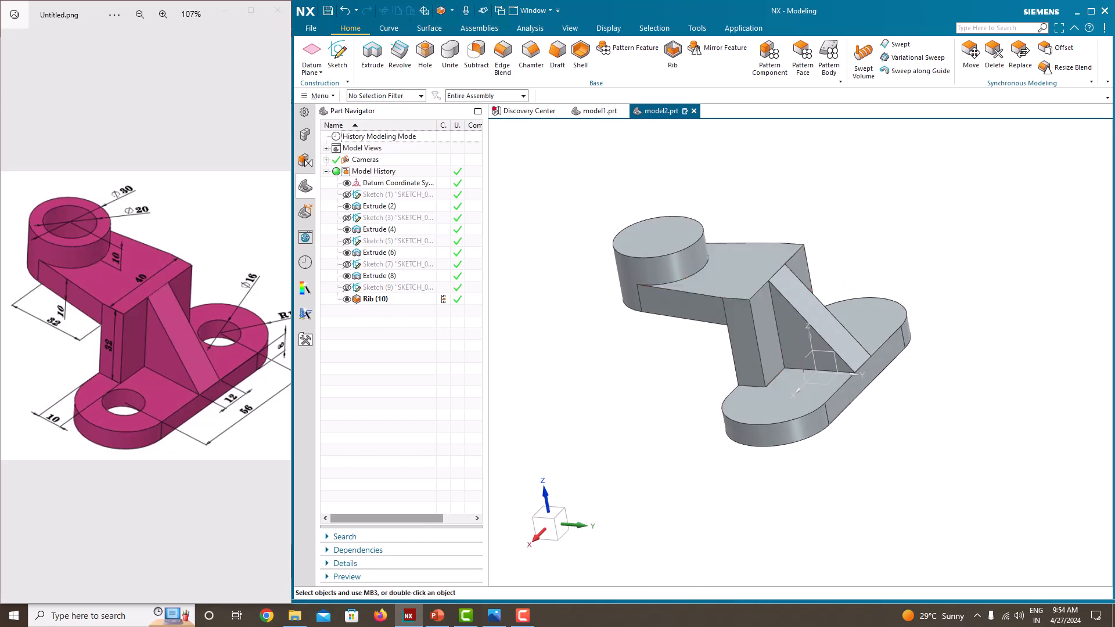
Step: Start a simple subtracted hole with the Until Next depth limit and position it at the arc centres of both rounded base ends
click(424, 67)
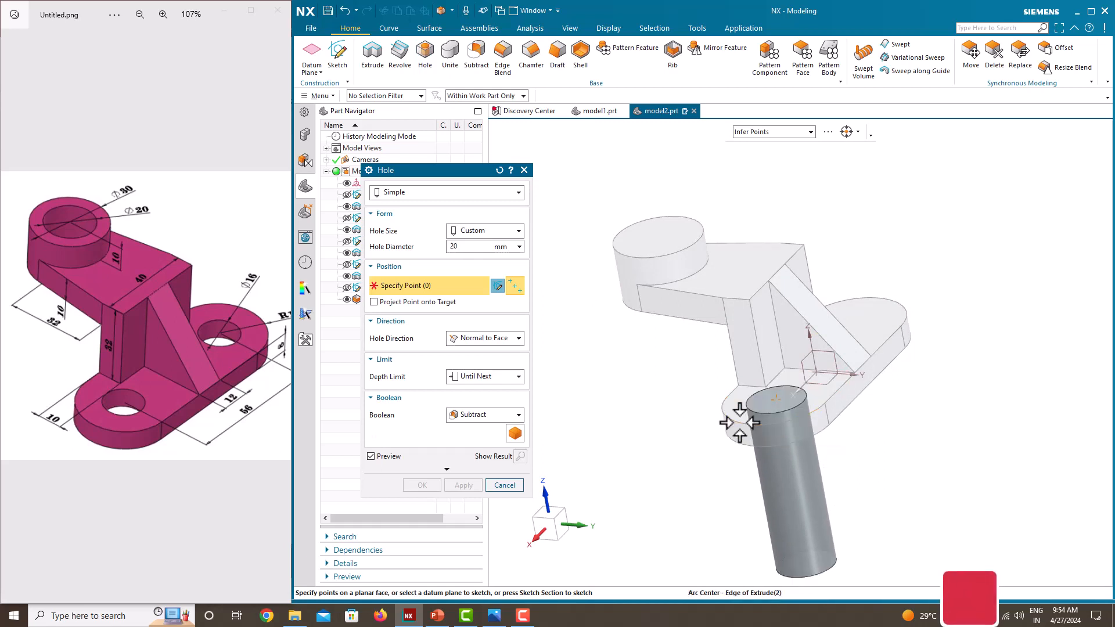
click(739, 423)
middle_drag(740, 422, 885, 273)
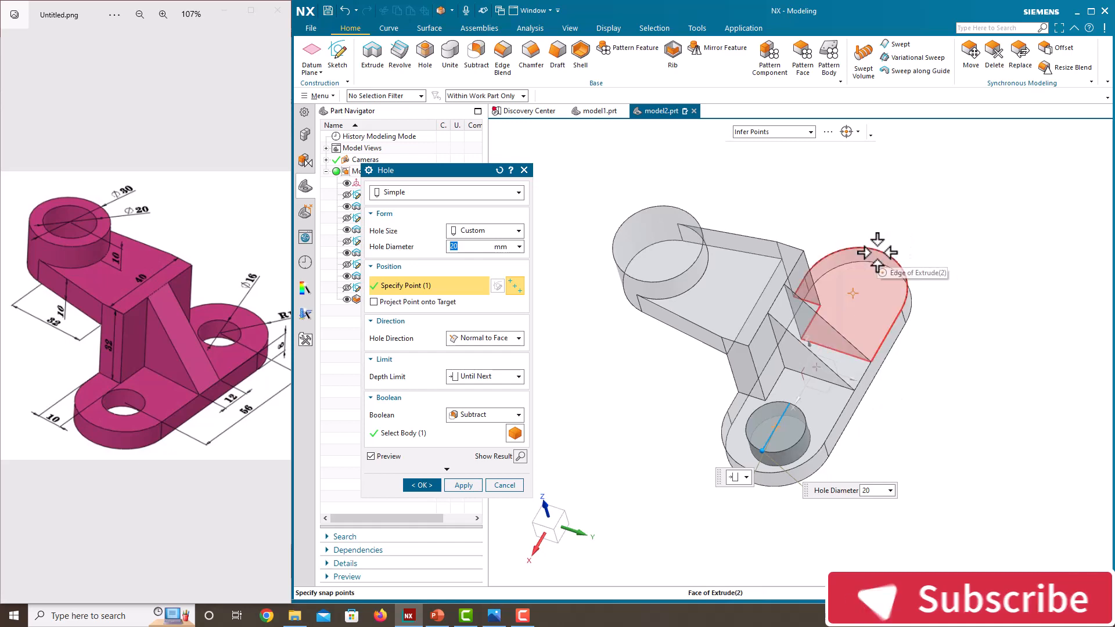
key(ctrl+alt+t)
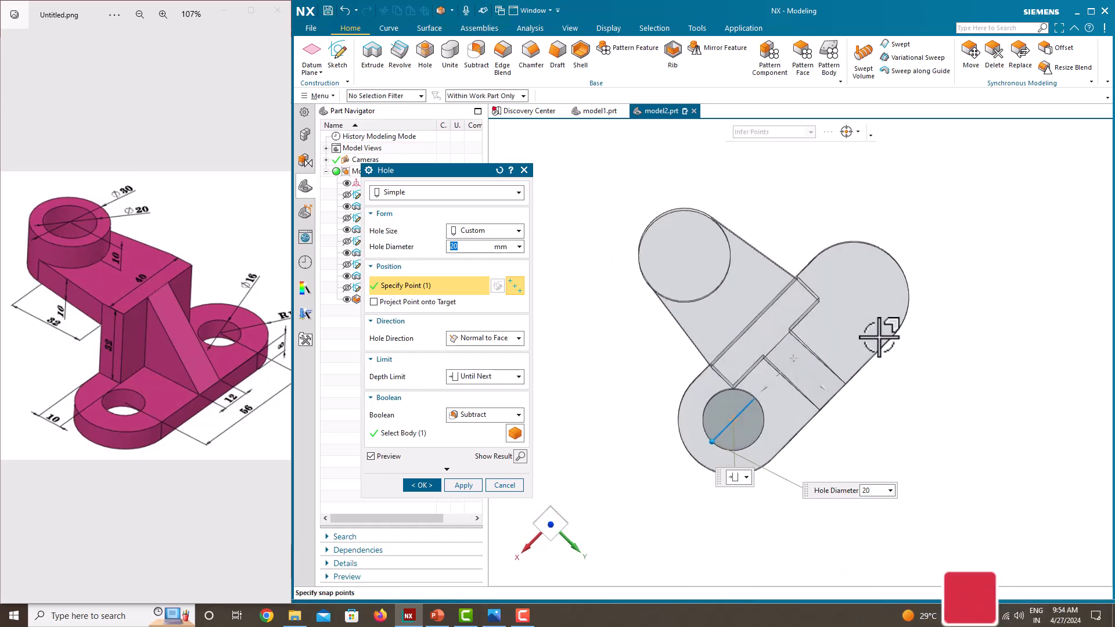
click(902, 272)
mouse_move(902, 272)
middle_down()
mouse_move(903, 284)
mouse_move(894, 273)
middle_up()
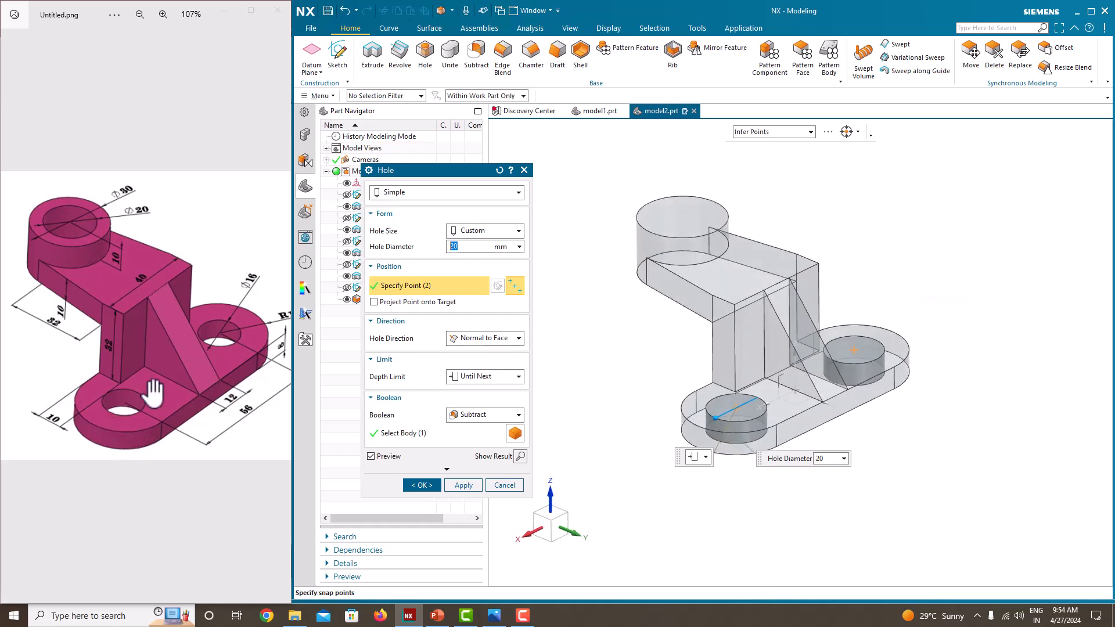
Step: Set the diameter of the two base holes to 16 mm, as in the reference image, and create them
drag(154, 393, 124, 394)
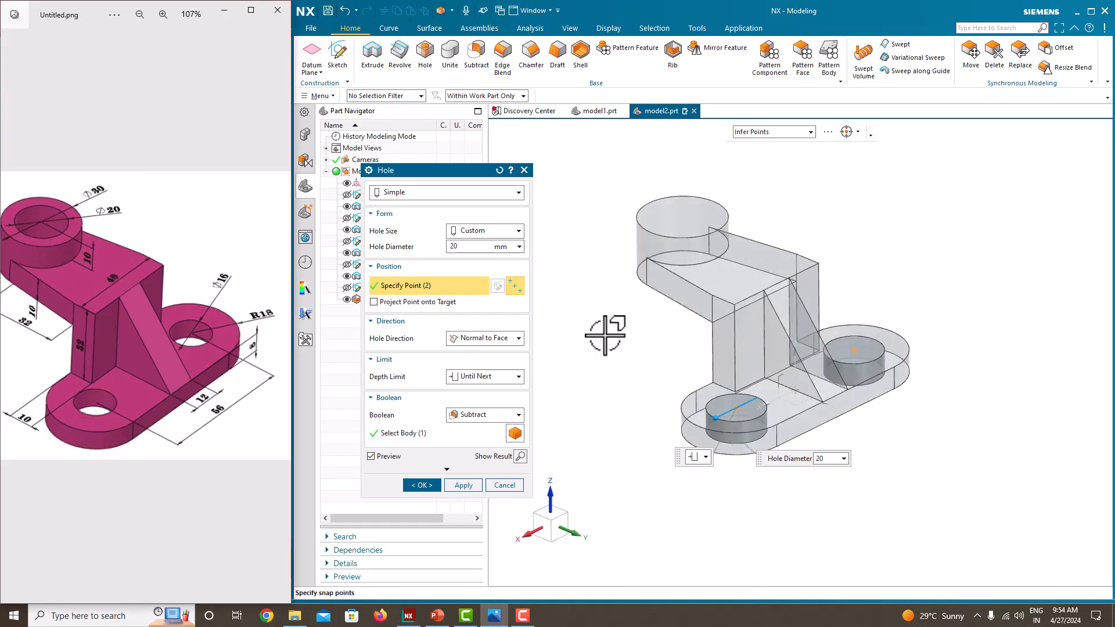
click(479, 251)
text(16)
key(Return)
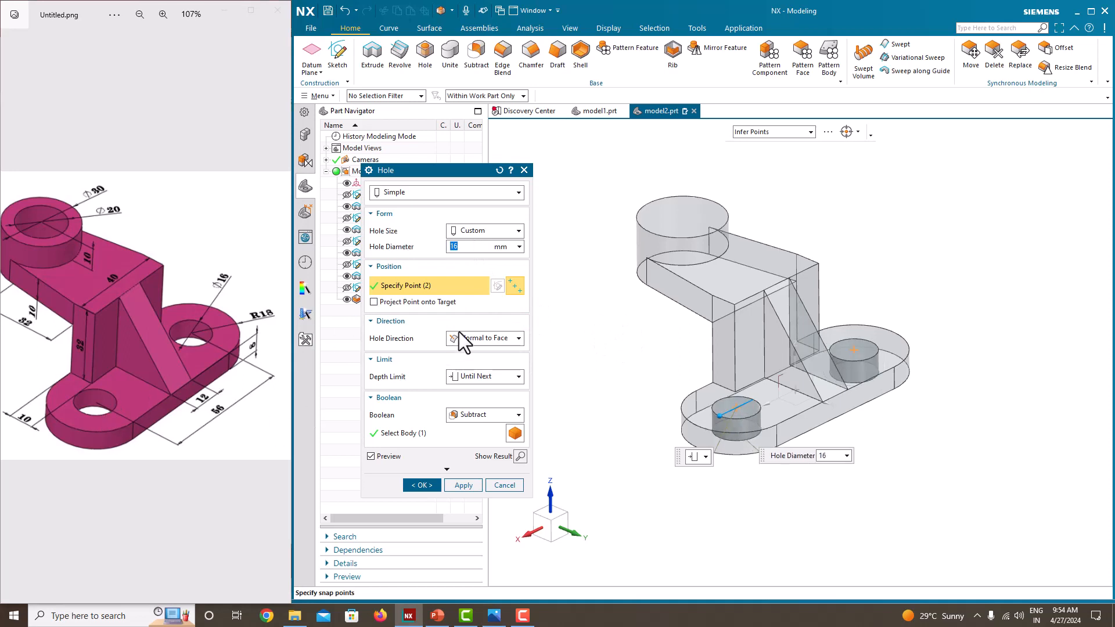
click(464, 490)
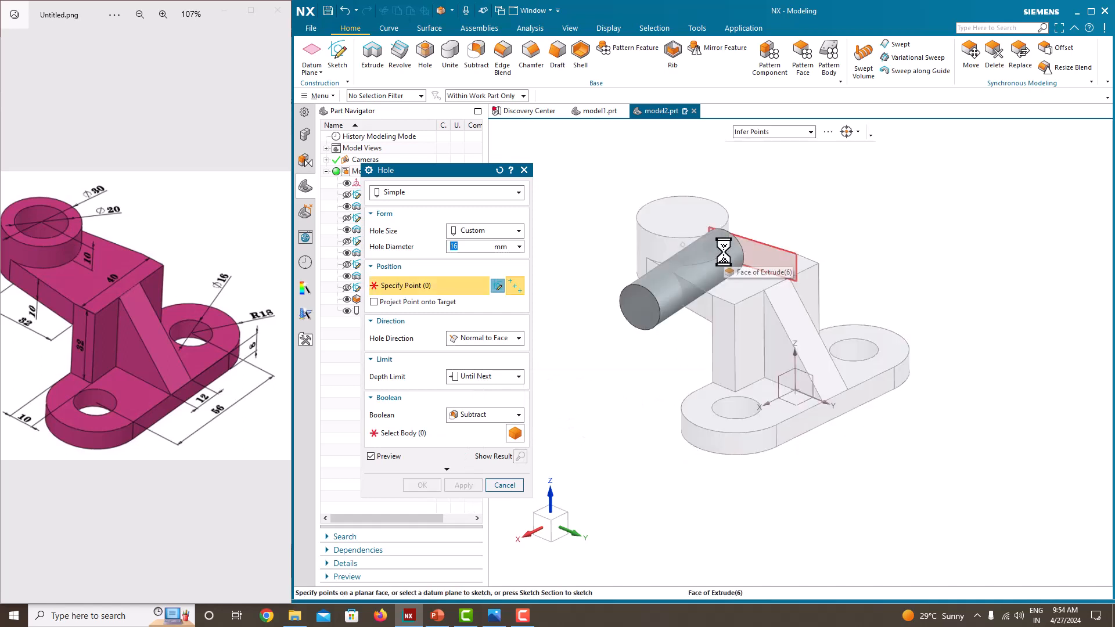
Step: Create a 20 mm diameter simple hole with the Until Next limit at the centre of the boss's top face
click(721, 198)
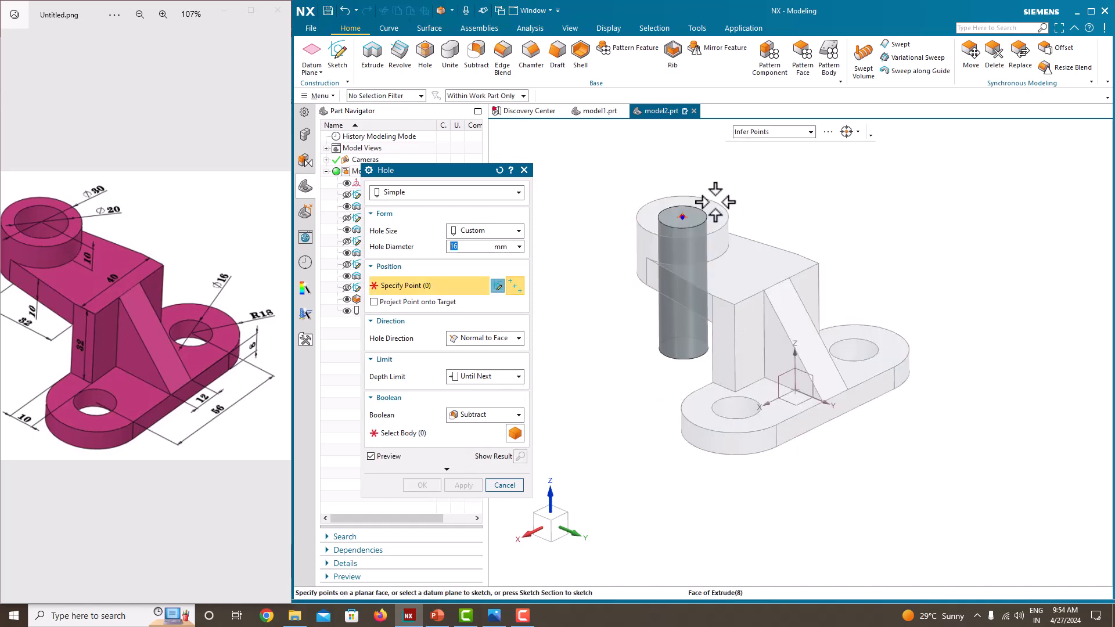
click(716, 202)
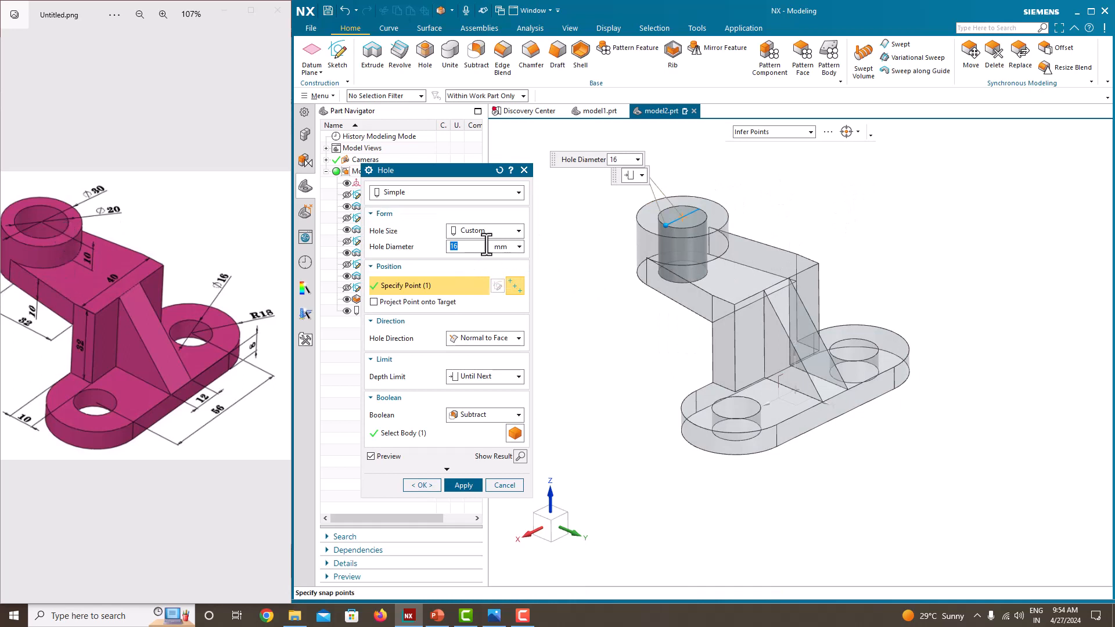
text(20)
key(Return)
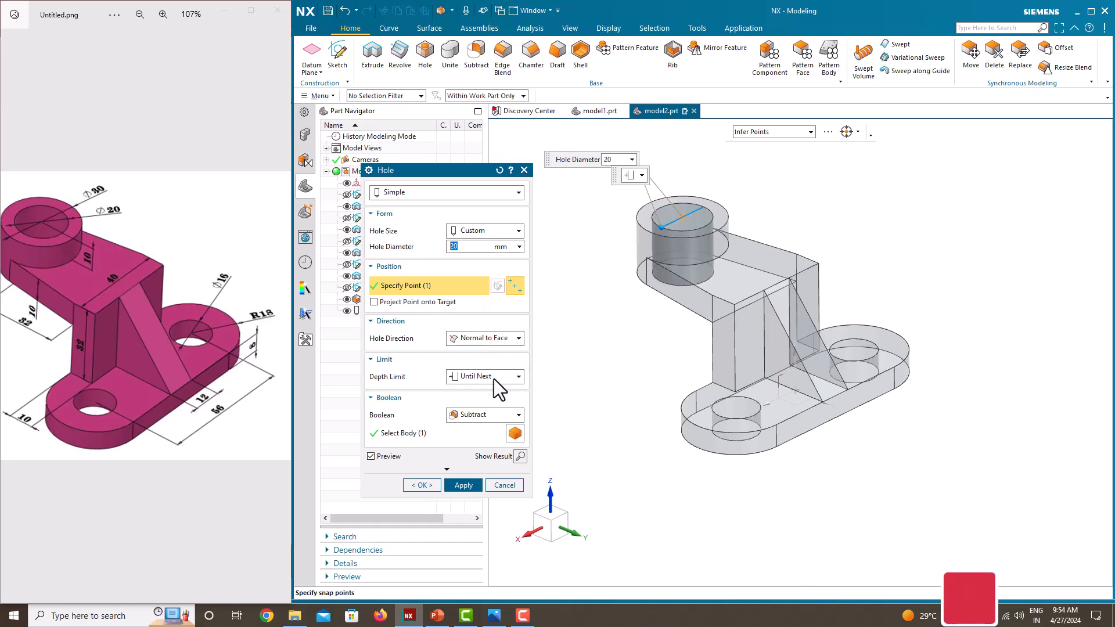
click(427, 483)
middle_drag(813, 350, 821, 383)
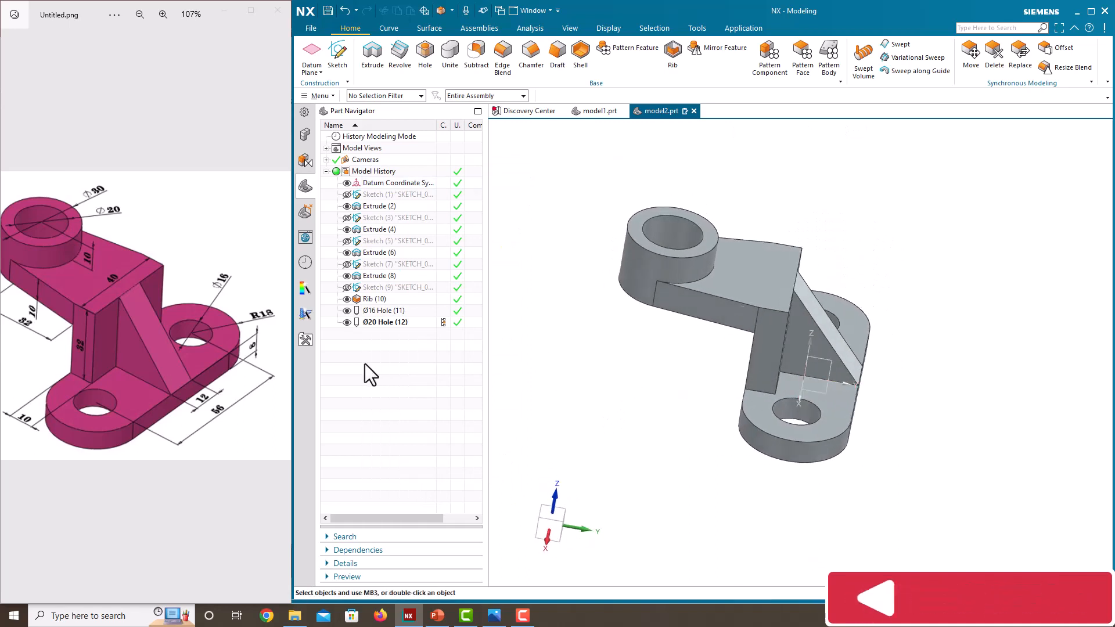
mouse_move(132, 361)
mouse_down()
mouse_move(162, 366)
mouse_move(133, 371)
mouse_up()
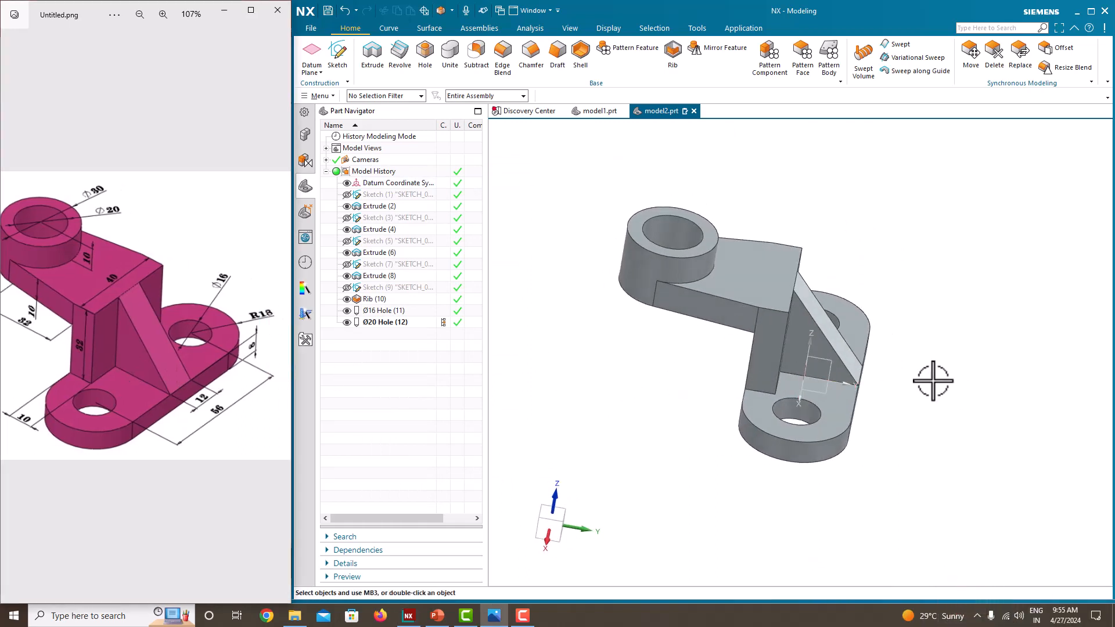
middle_drag(932, 380, 1026, 385)
scroll(889, 365, up, 3)
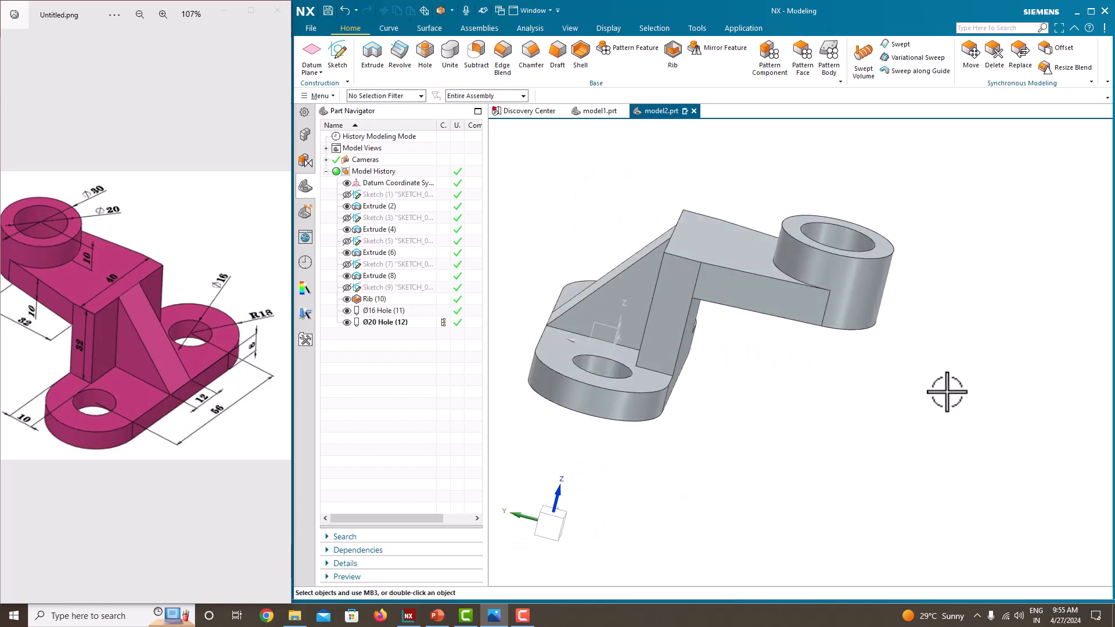
middle_drag(948, 392, 829, 430)
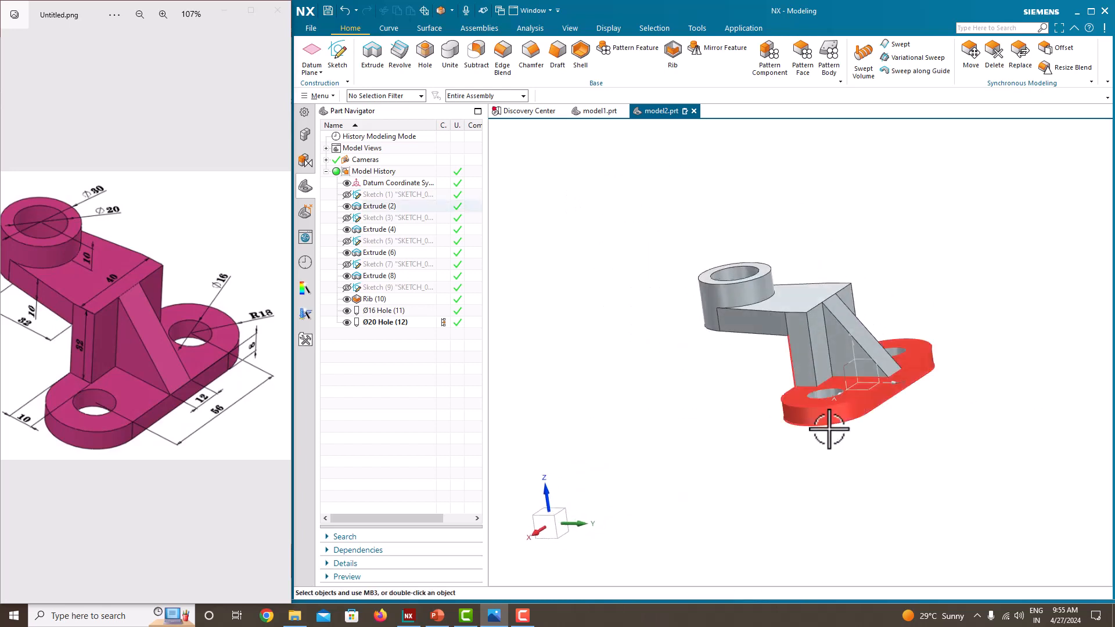
scroll(829, 430, up, 3)
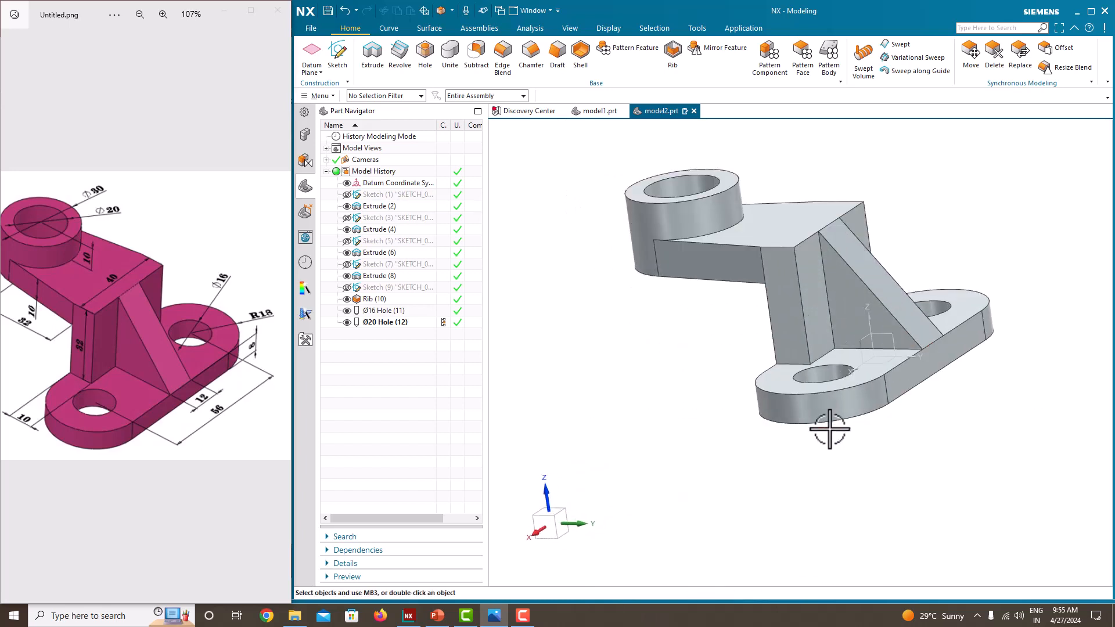